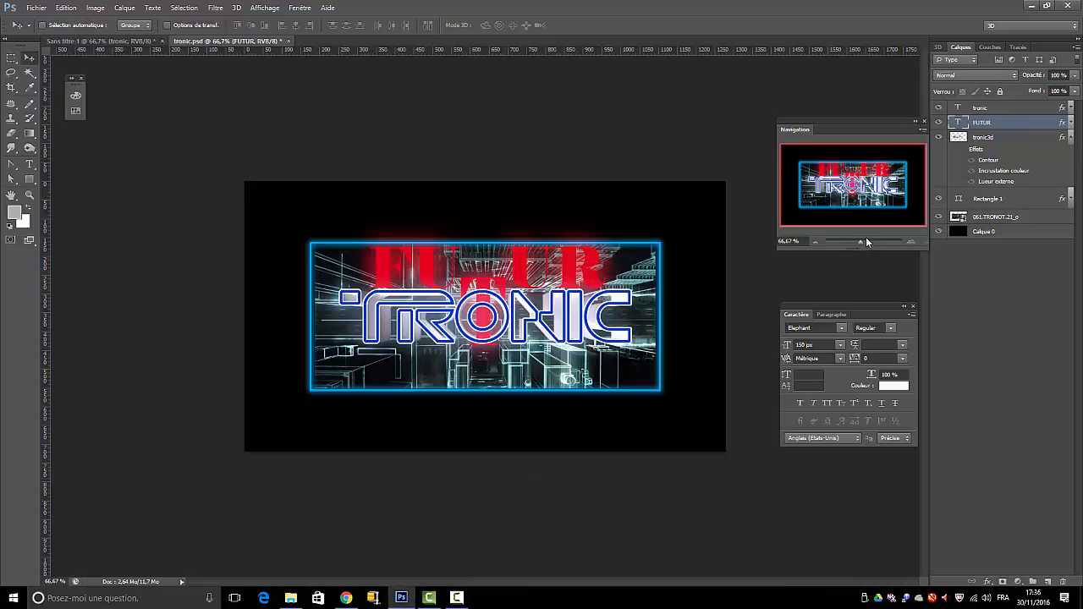
# Zoom in on the finished TRONIC artwork and move the floating Navigation and Character panels clear of it
pyautogui.moveTo(861, 243); pyautogui.dragTo(867, 240)
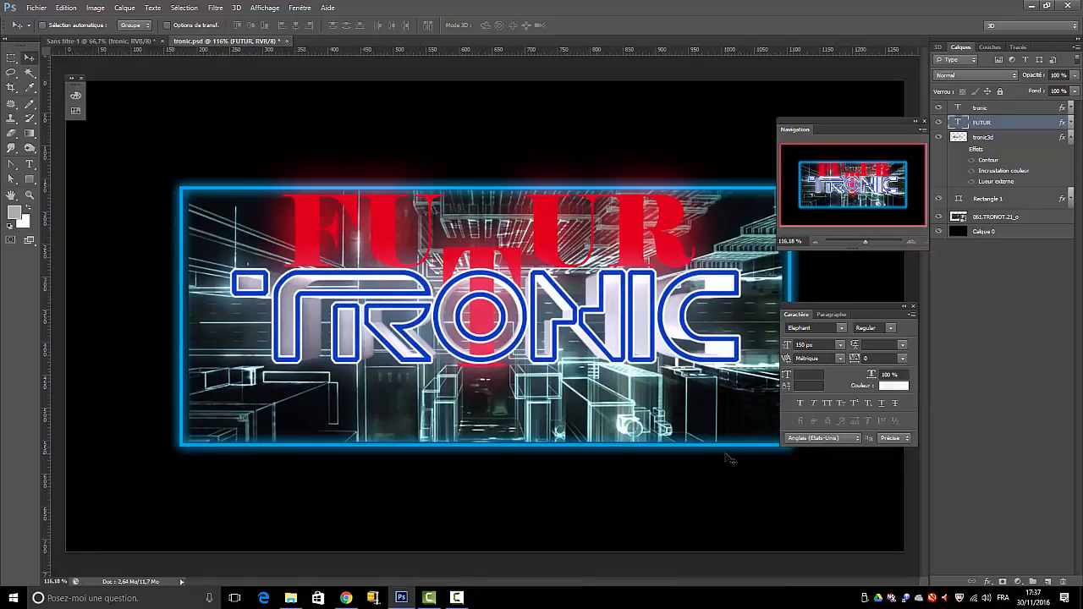
pyautogui.moveTo(859, 123); pyautogui.dragTo(852, 85)
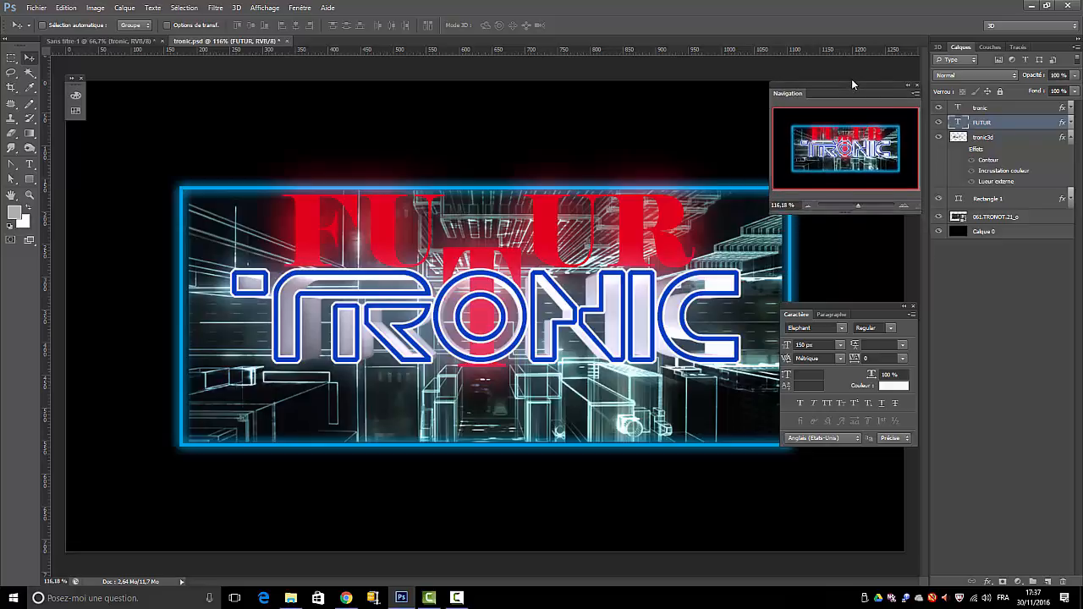
pyautogui.moveTo(879, 310); pyautogui.dragTo(959, 343)
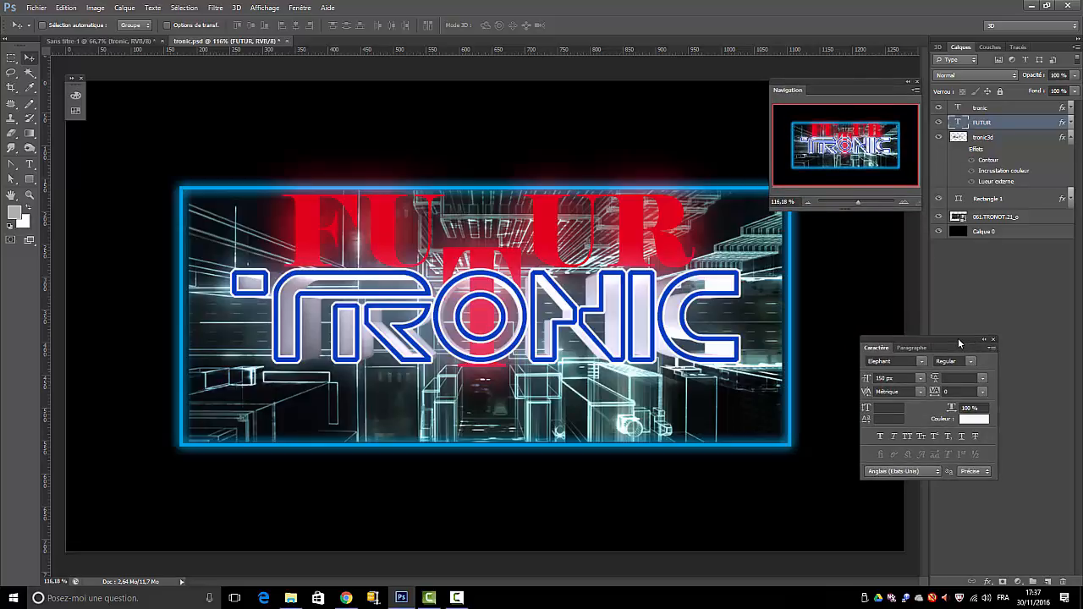
pyautogui.moveTo(958, 338); pyautogui.dragTo(921, 312)
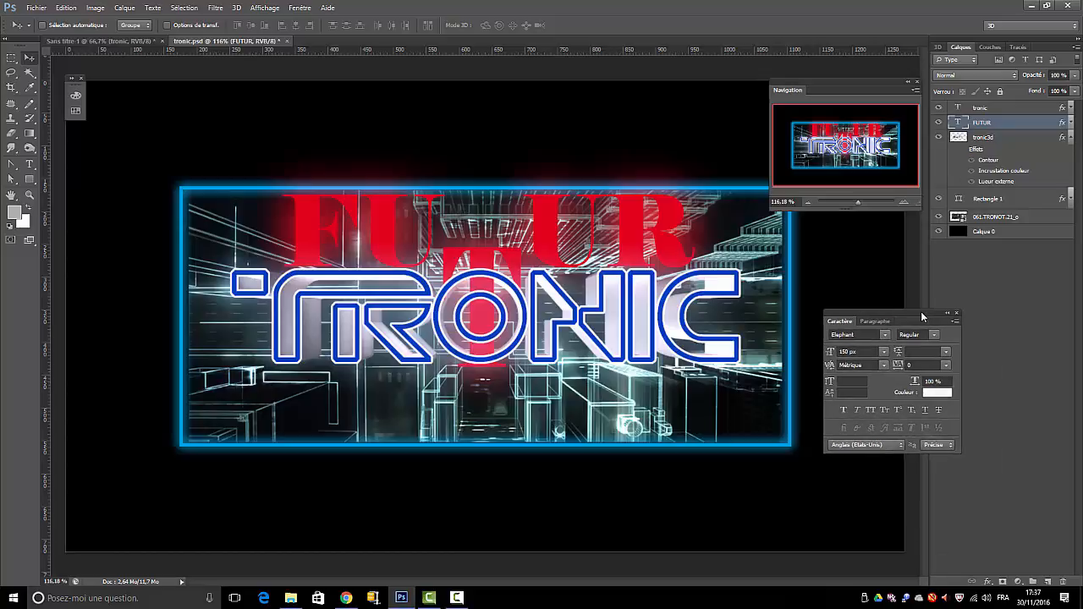
# Create a new 1280 x 720 pixel RGB document at 72 pixels/inch and invert its white background to black
pyautogui.click(37, 10)
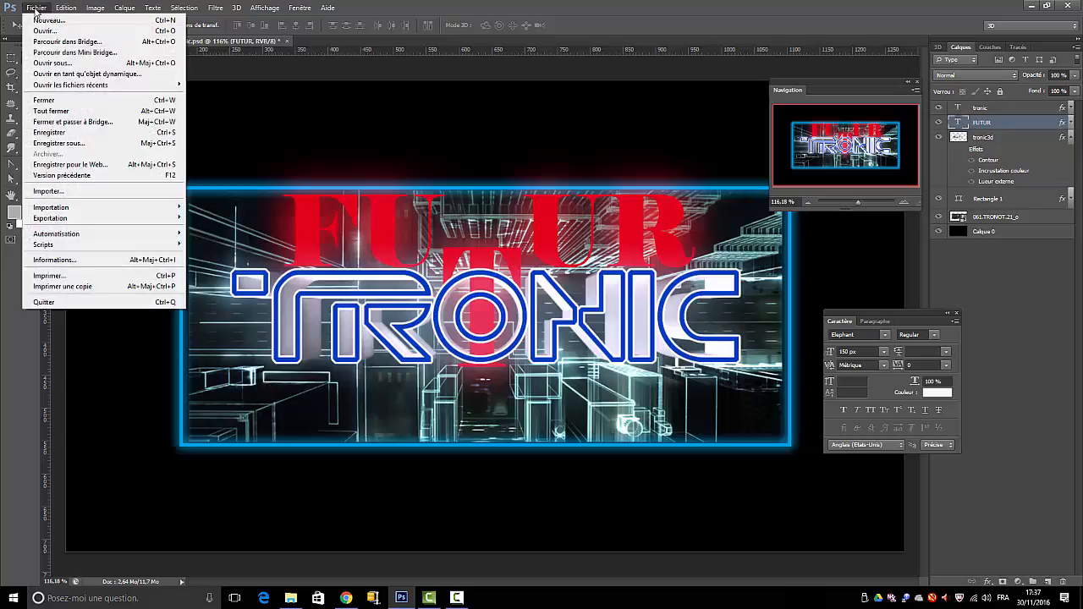
pyautogui.click(48, 19)
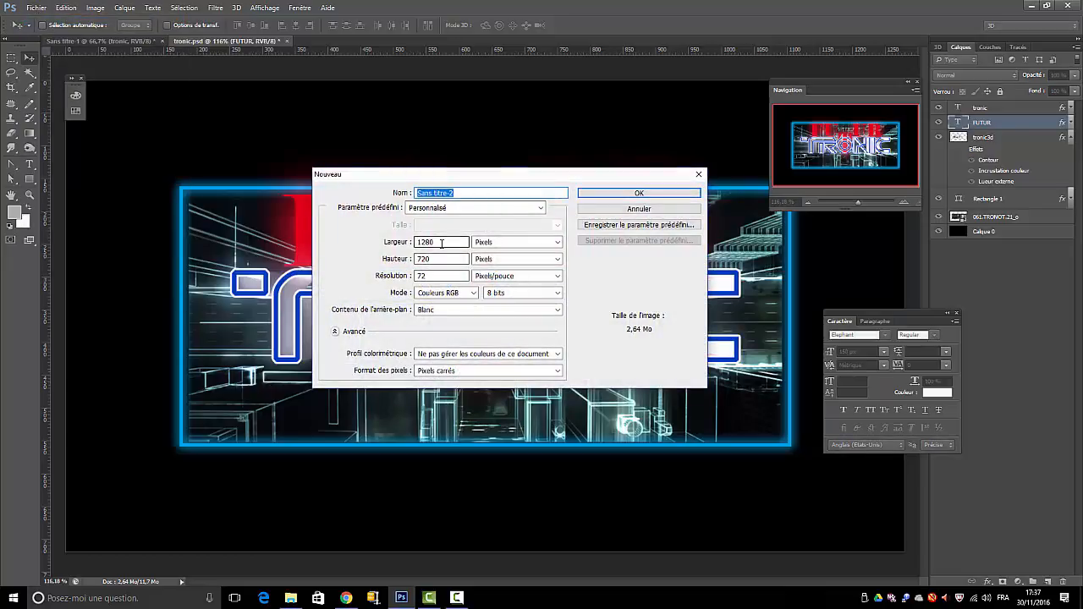
pyautogui.click(612, 193)
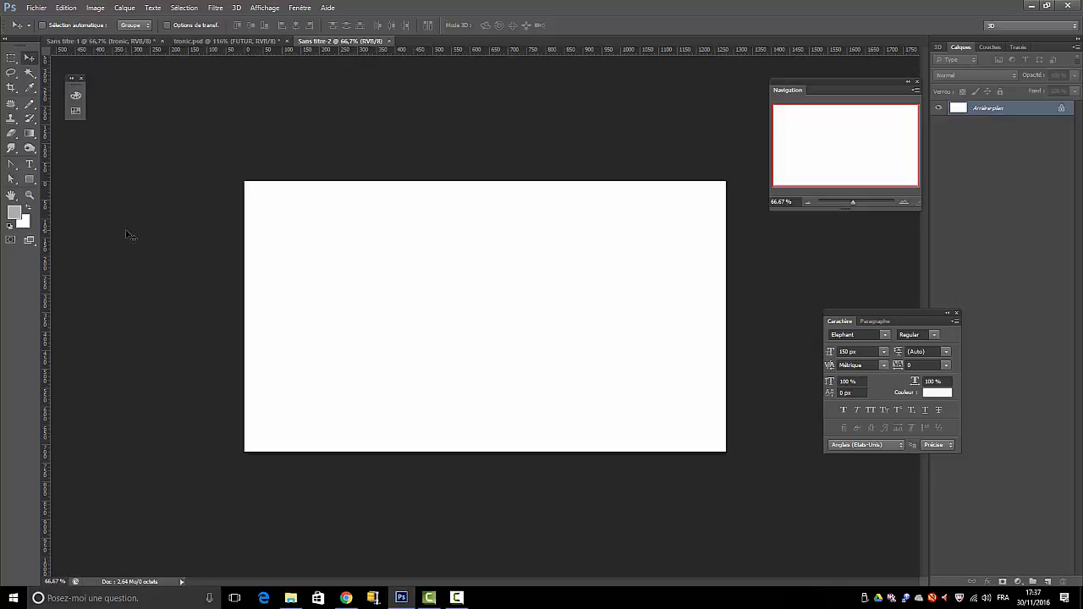
pyautogui.hotkey('ctrl', 'i')
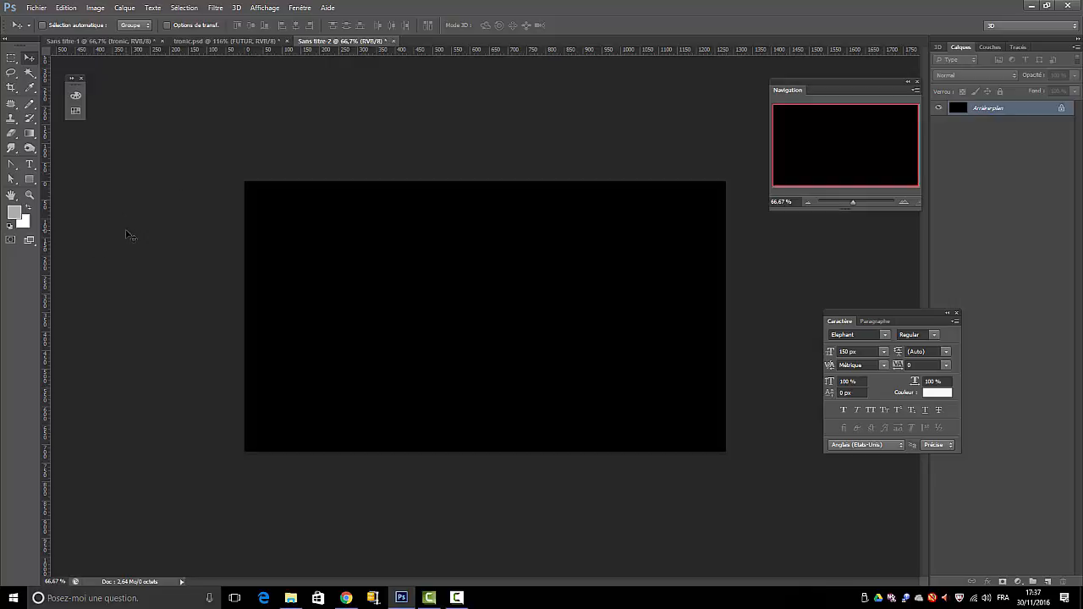
# Start a text layer on the black canvas using the TR2N font at 300 px in near-white
pyautogui.click(29, 163)
pyautogui.click(326, 298)
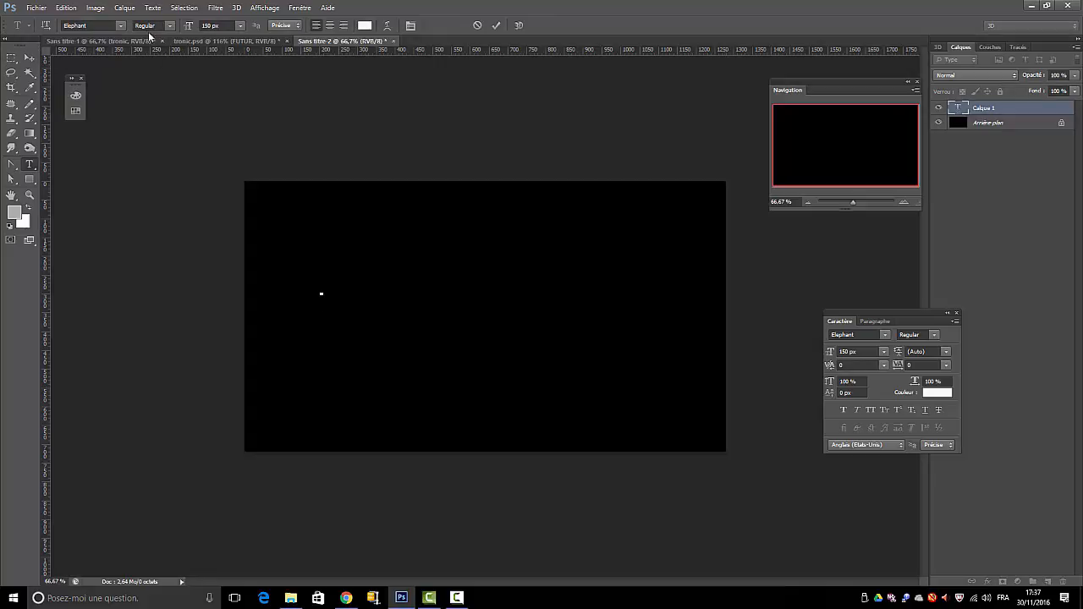
pyautogui.click(120, 25)
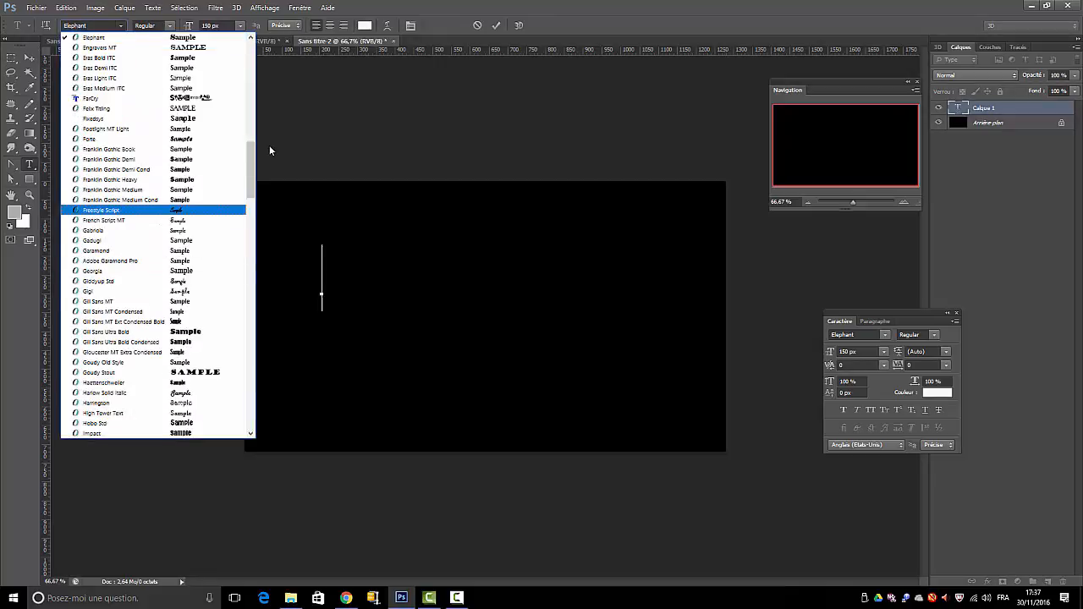
pyautogui.moveTo(251, 160); pyautogui.dragTo(241, 324)
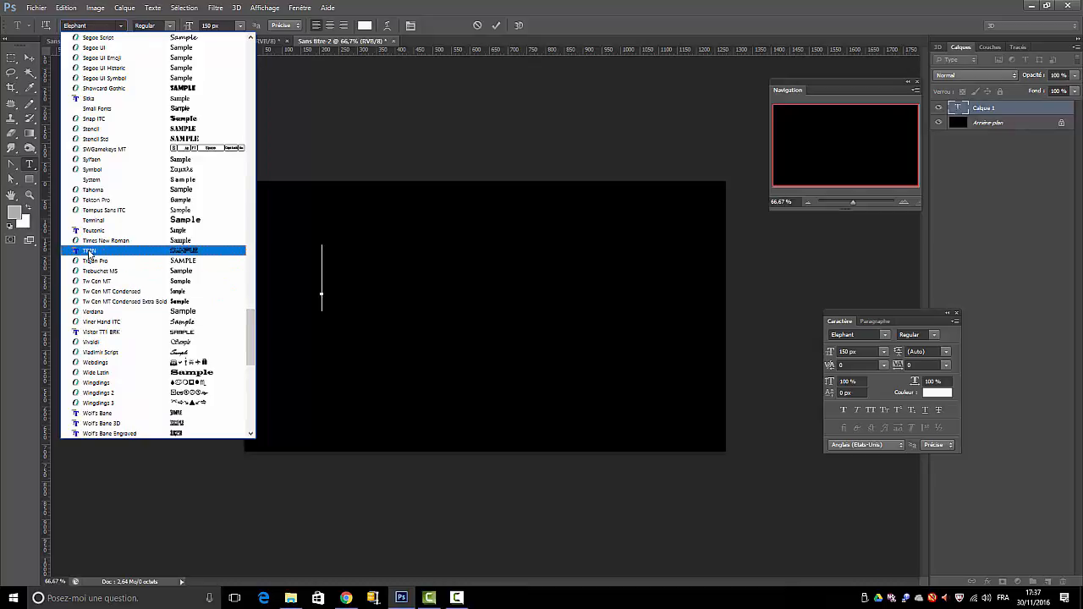
pyautogui.click(89, 253)
pyautogui.click(193, 30)
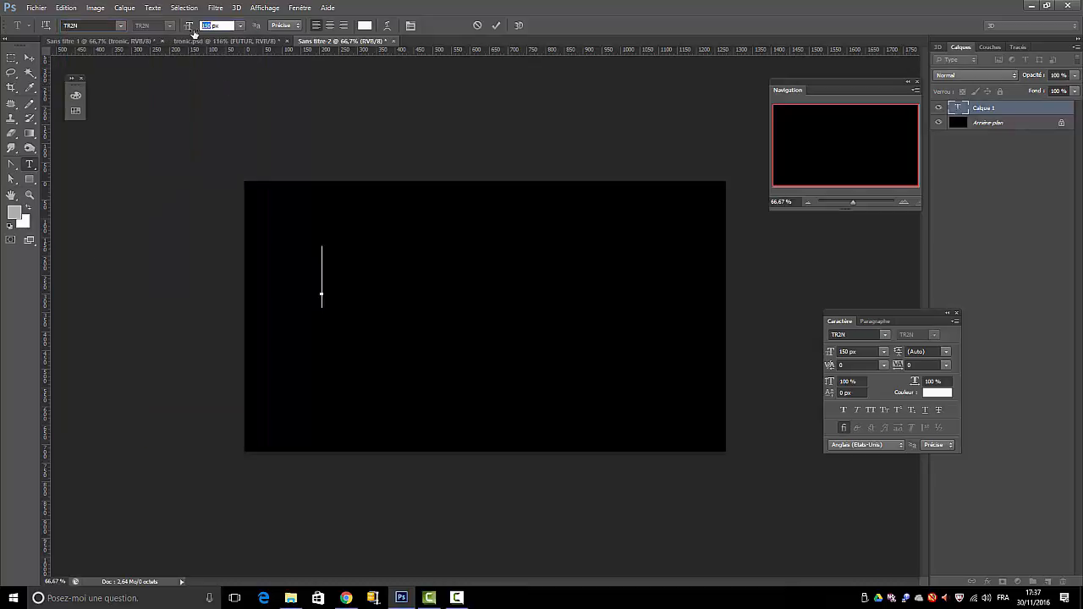
pyautogui.write('300')
pyautogui.press('Return')
pyautogui.click(365, 26)
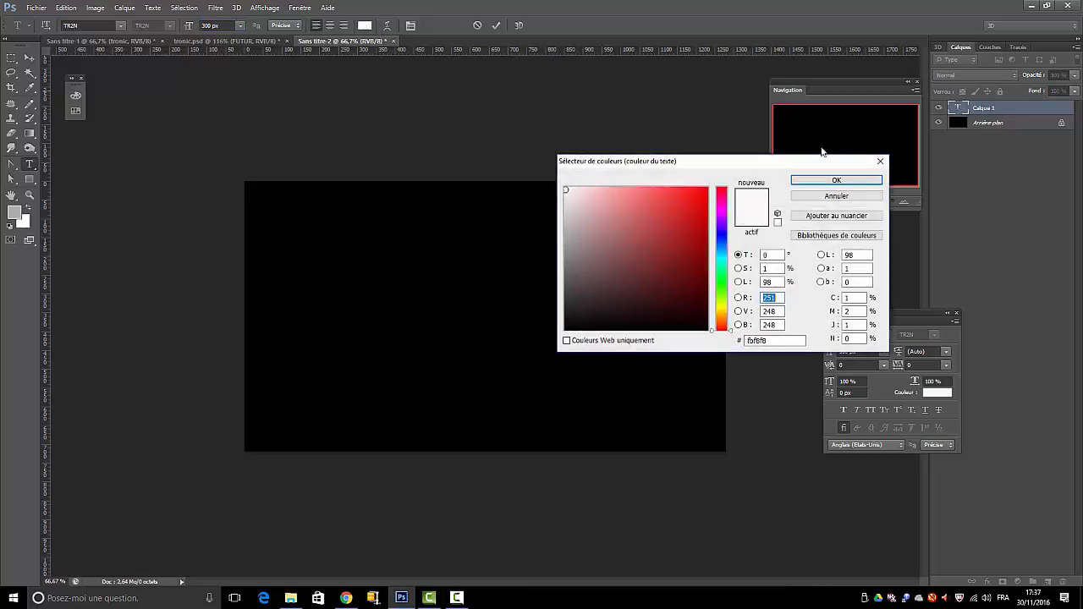
pyautogui.click(829, 181)
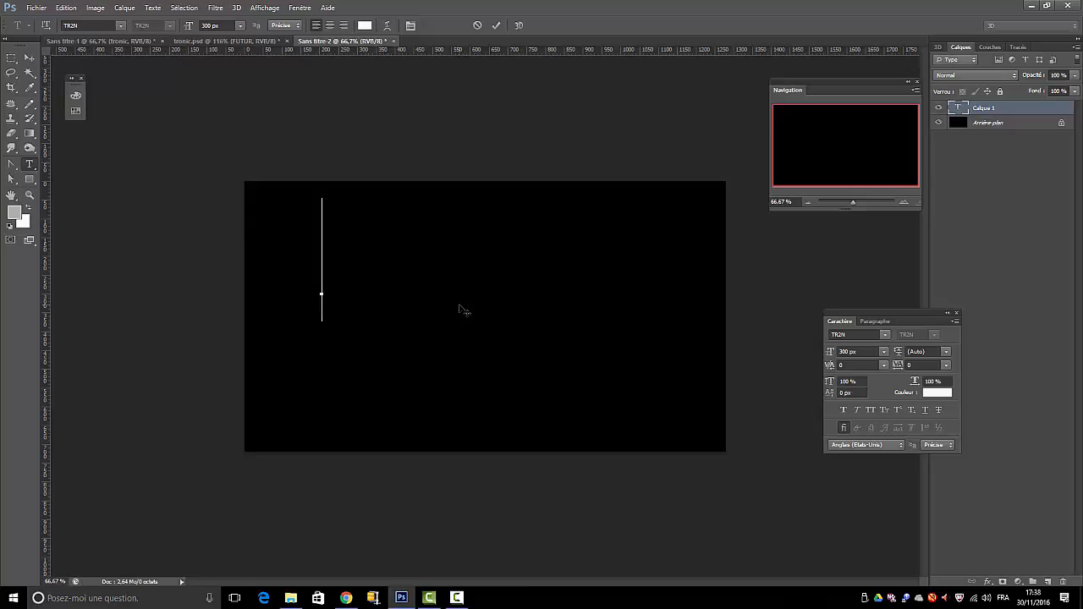
# Enter the text "Tronic" and move it to the middle of the canvas
pyautogui.write('T')
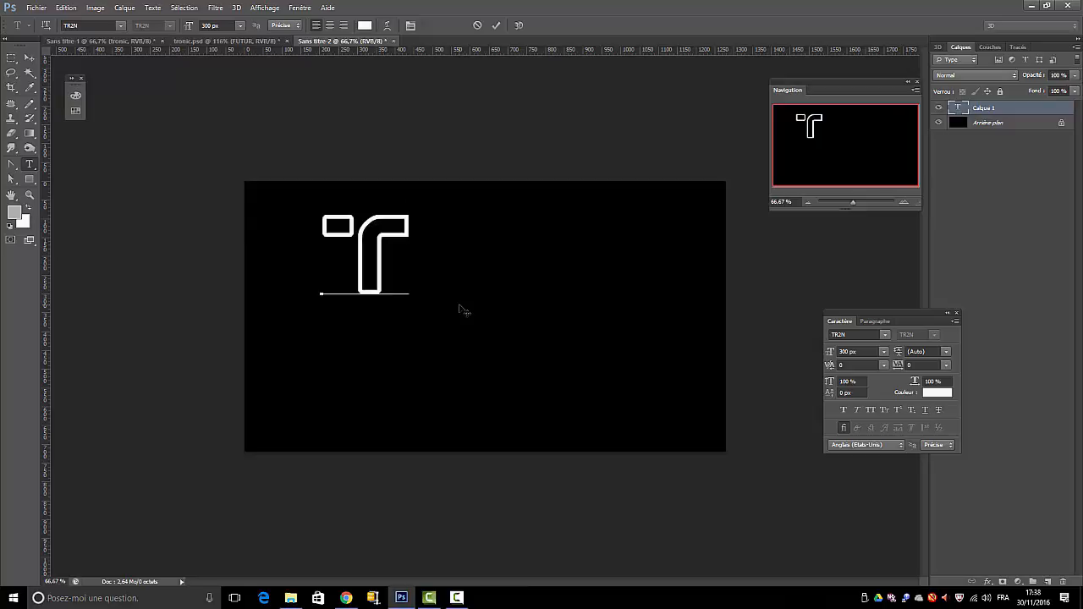
pyautogui.write('R')
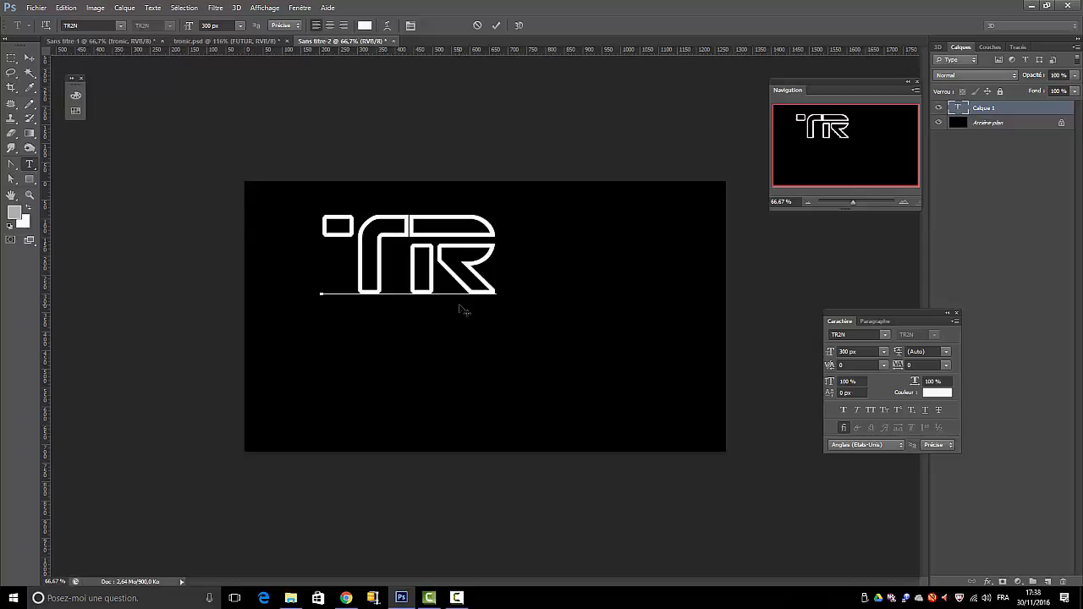
pyautogui.write('O')
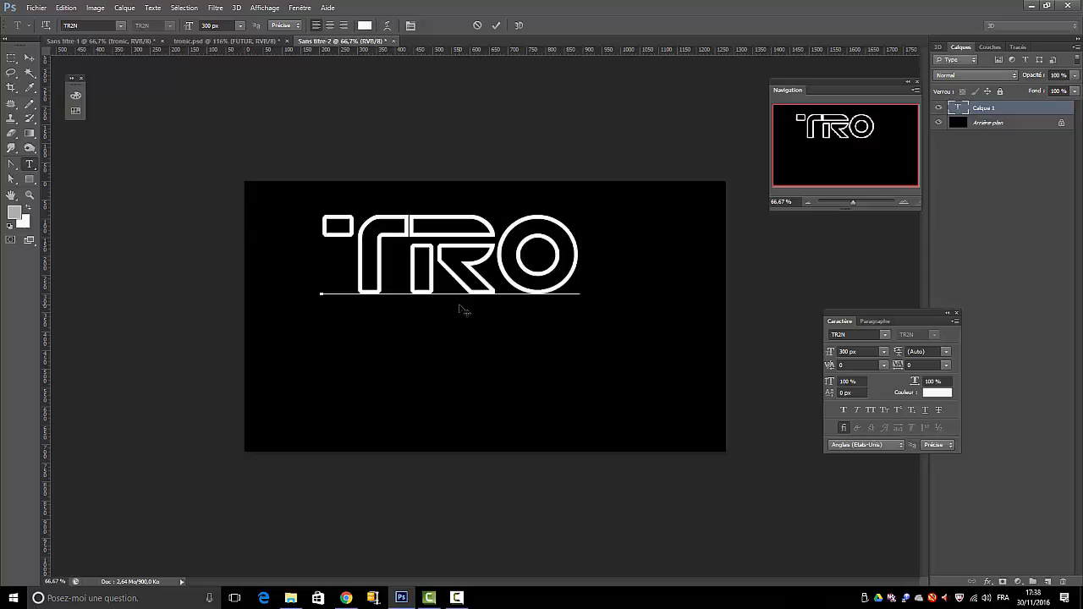
pyautogui.write('NIC')
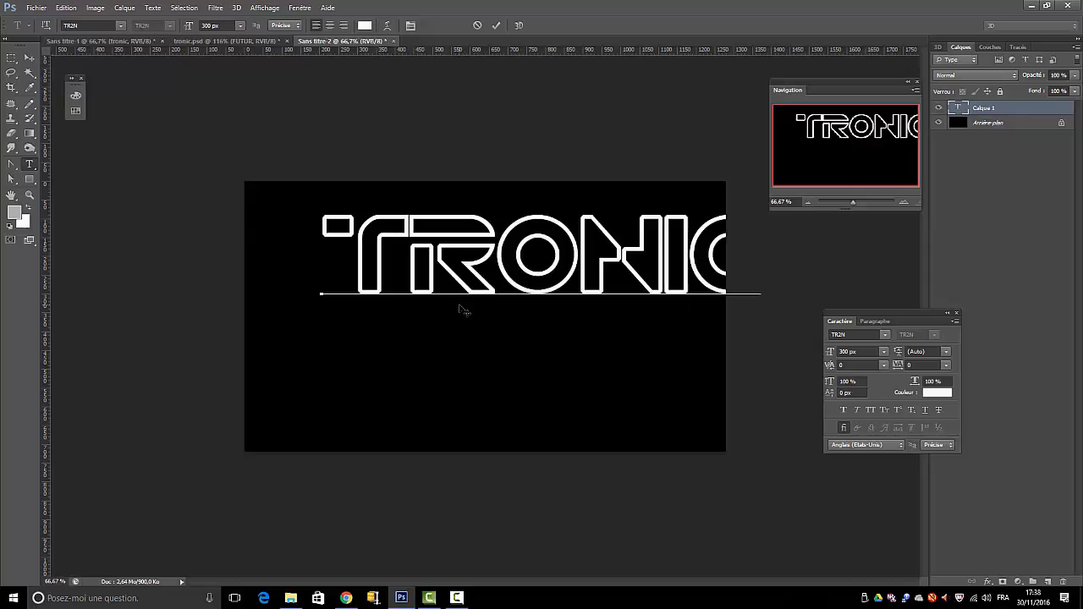
pyautogui.click(29, 57)
pyautogui.moveTo(537, 235); pyautogui.dragTo(469, 285)
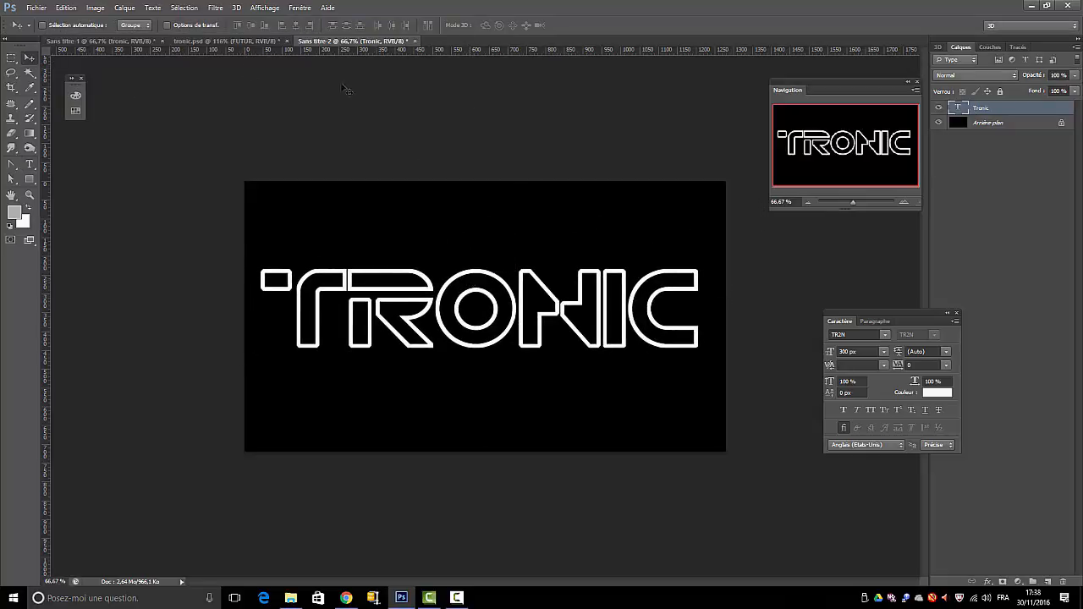
# Set the Tronic text size to 250 px, recentre it on the canvas and close the character settings
pyautogui.doubleClick(959, 109)
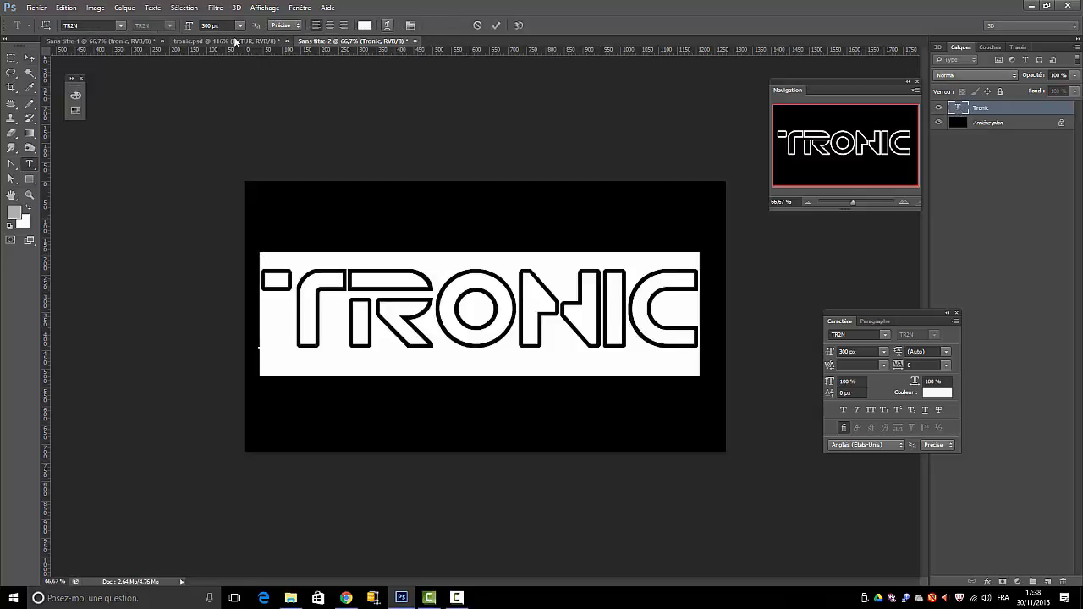
pyautogui.doubleClick(206, 25)
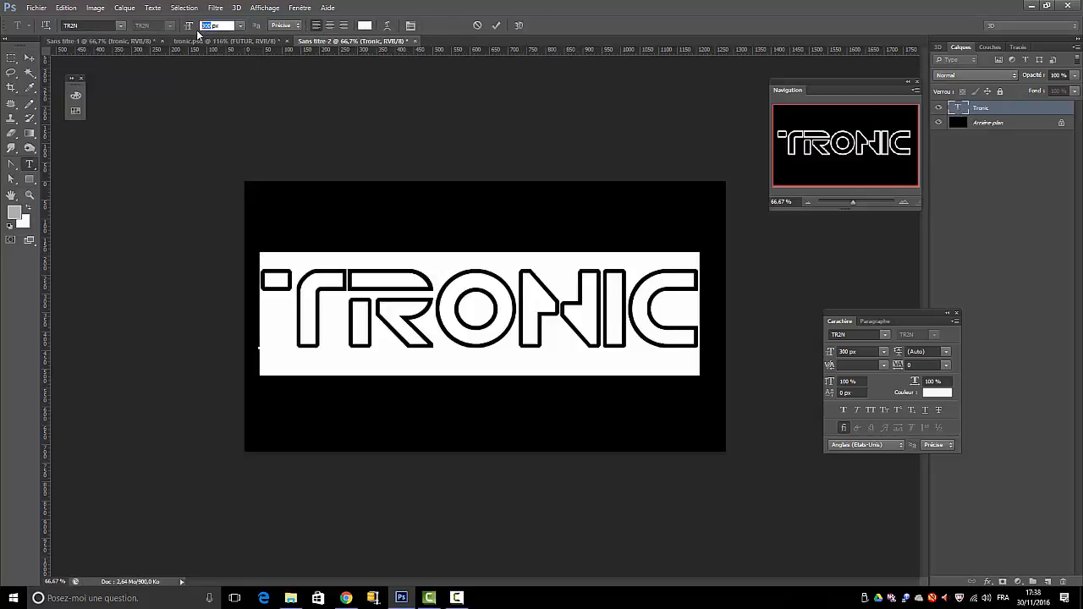
pyautogui.write('250')
pyautogui.press('Return')
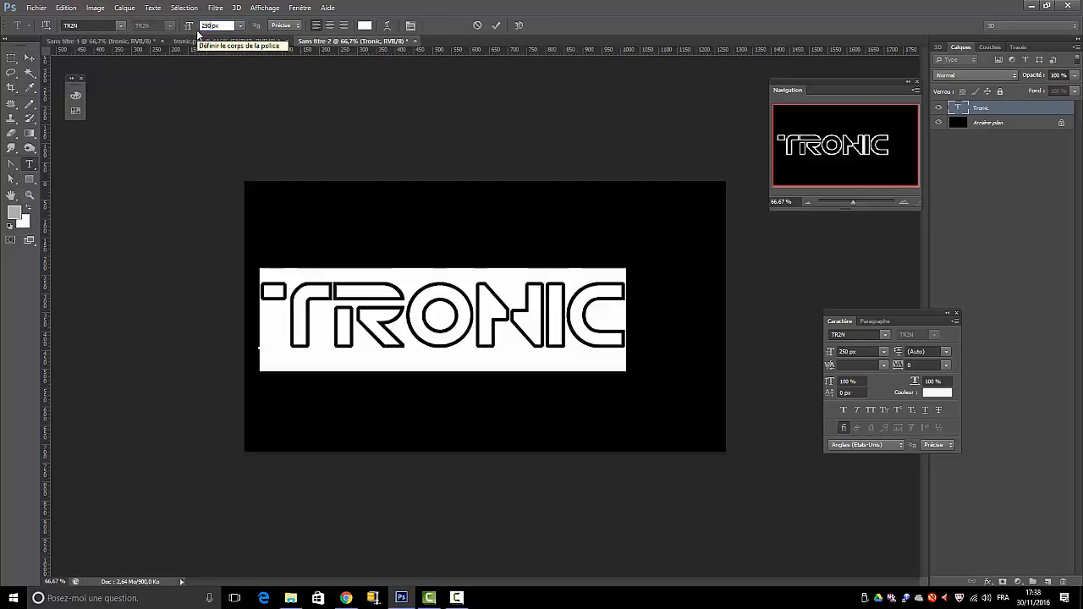
pyautogui.click(494, 25)
pyautogui.press('v')
pyautogui.moveTo(447, 301); pyautogui.dragTo(483, 285)
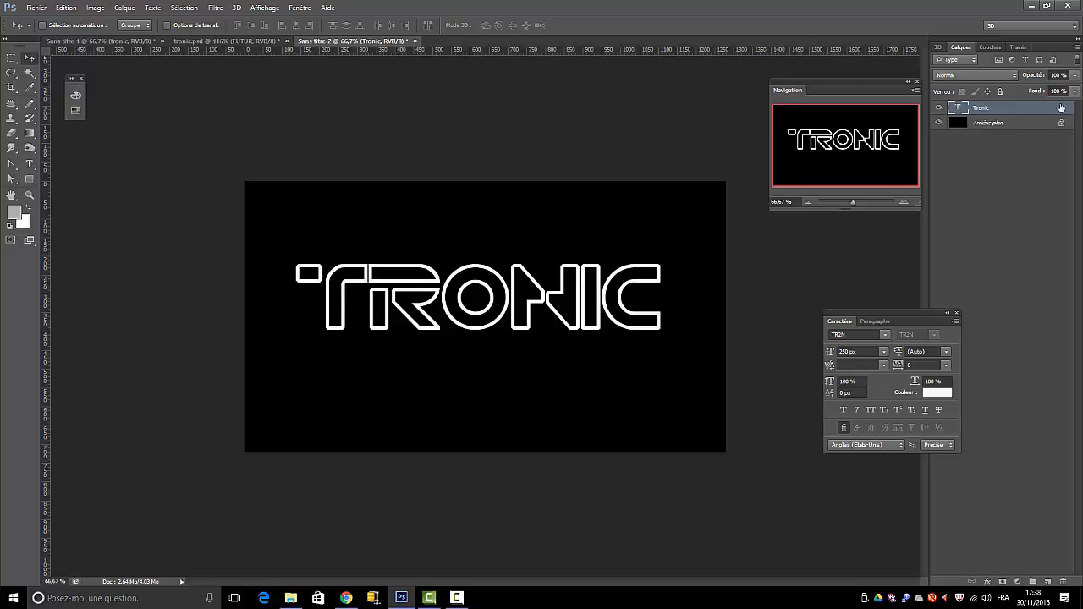
pyautogui.click(956, 314)
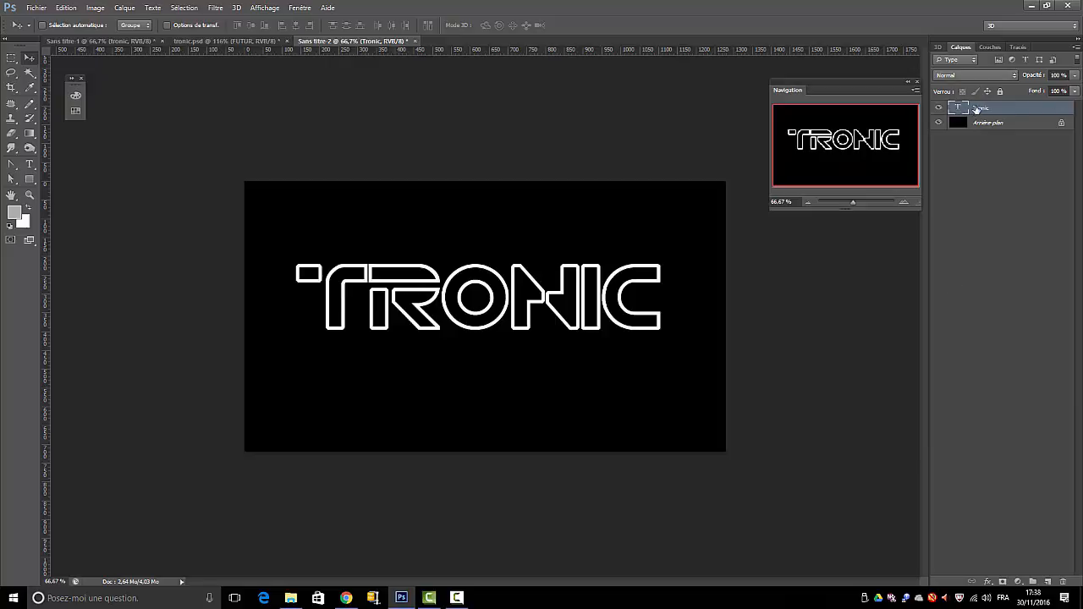
# Duplicate the Tronic text layer and rename the copy Tronic3d
pyautogui.moveTo(976, 108); pyautogui.dragTo(1047, 581)
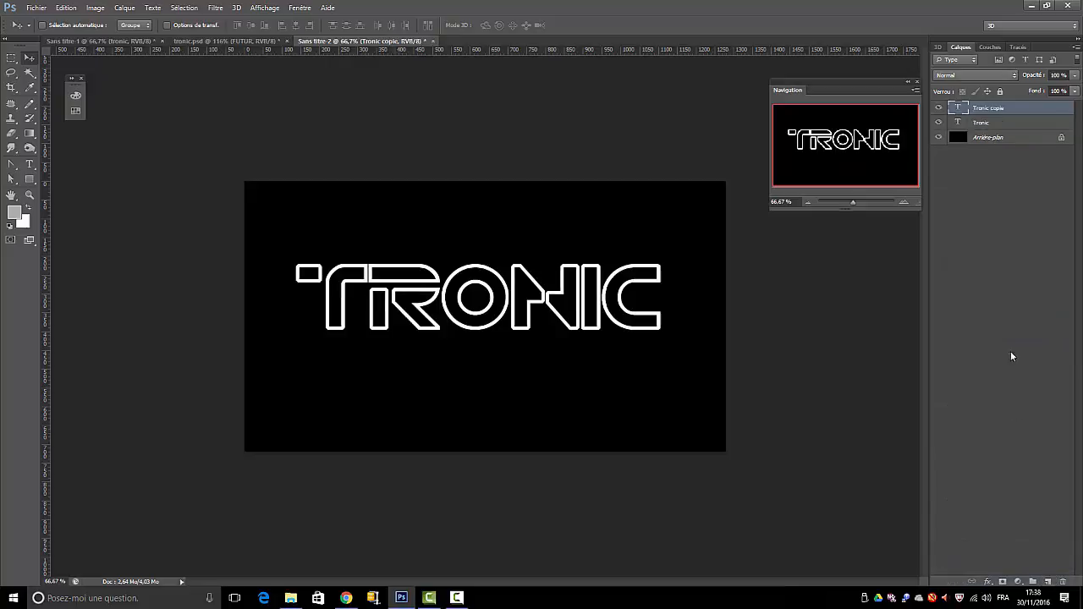
pyautogui.doubleClick(986, 108)
pyautogui.doubleClick(1000, 109)
pyautogui.write('2')
pyautogui.write('d')
pyautogui.click(977, 125)
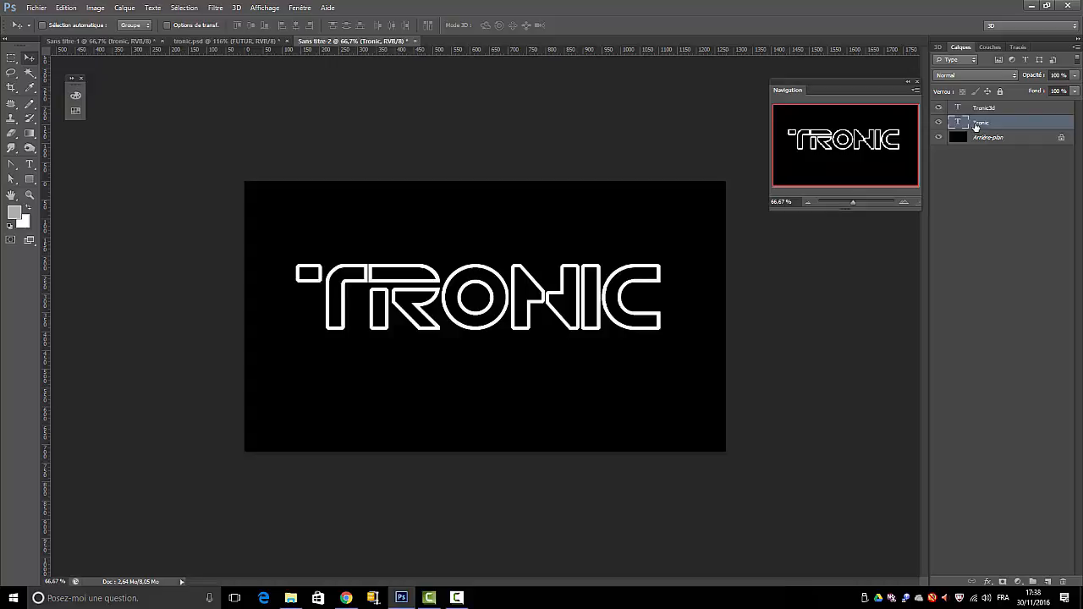
# Create a new 3D extrusion from the Tronic3d layer and move the navigator clear of the scene
pyautogui.click(1001, 108)
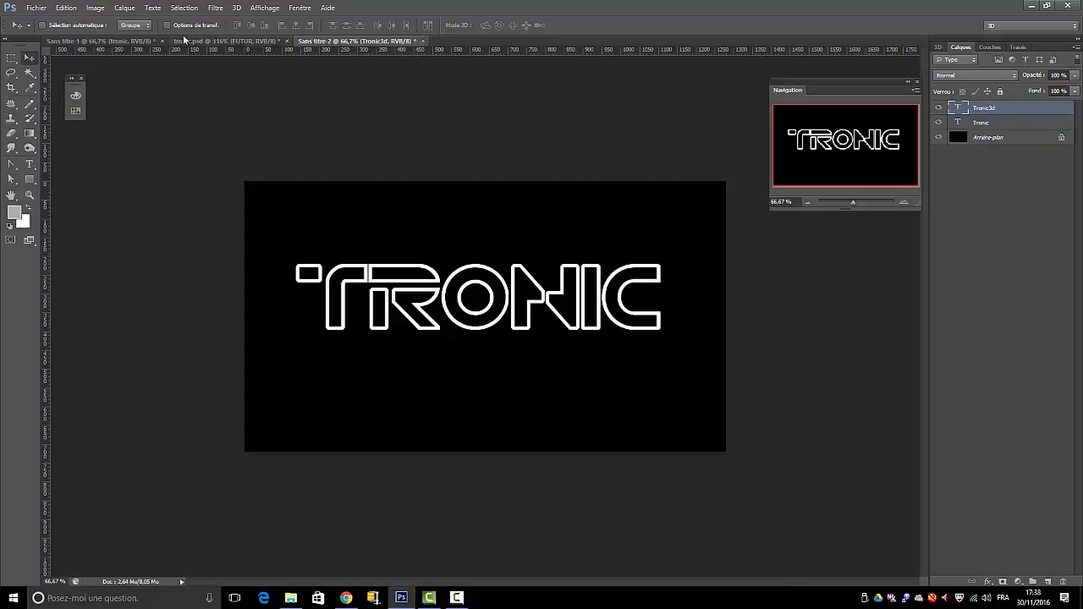
pyautogui.click(237, 8)
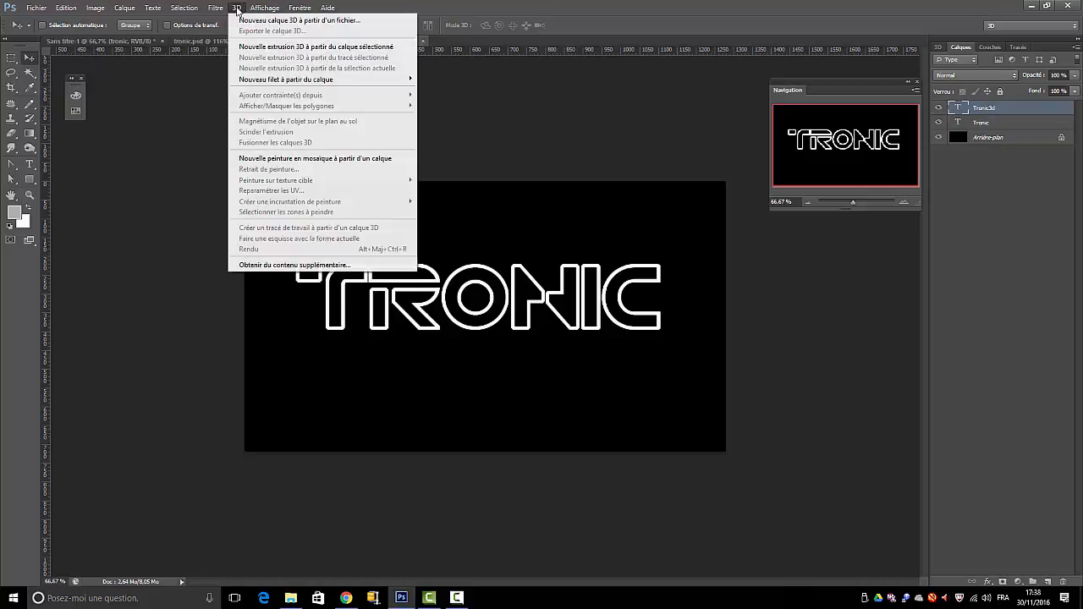
pyautogui.click(255, 48)
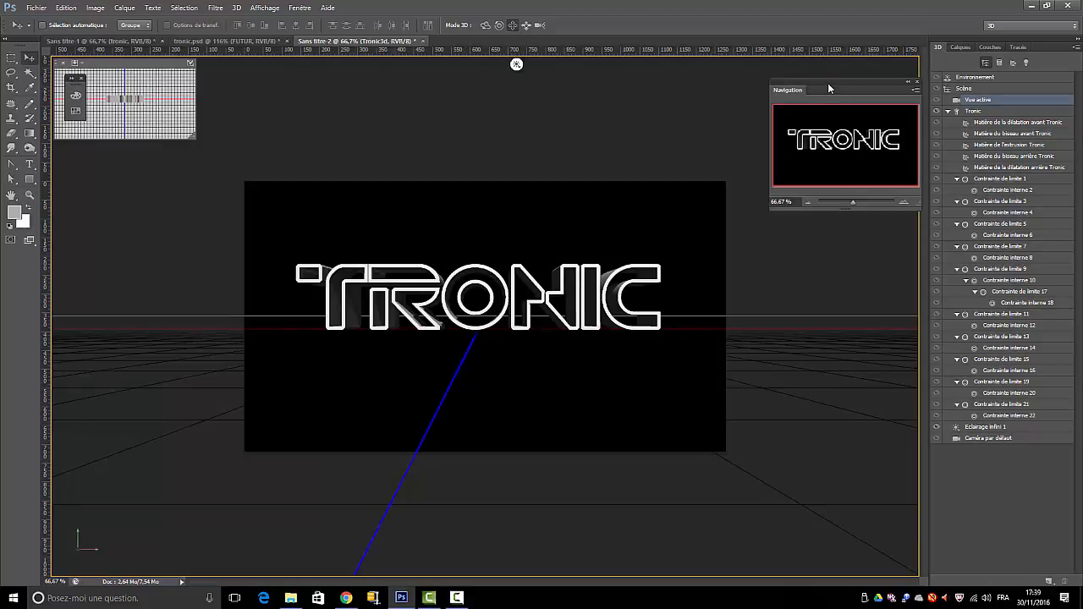
pyautogui.moveTo(828, 83); pyautogui.dragTo(763, 70)
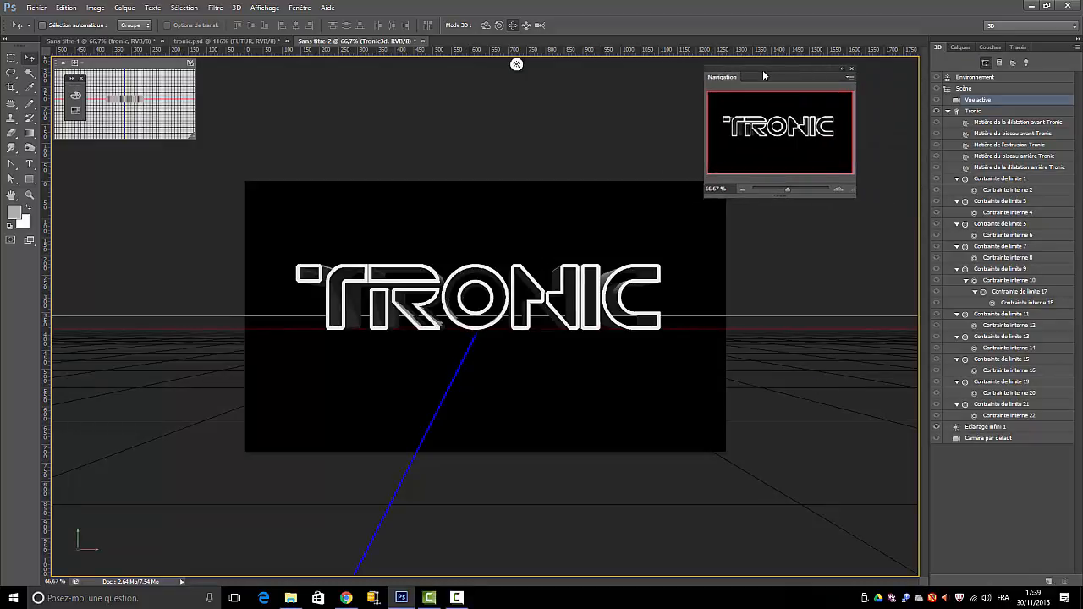
# Show the Tronic mesh's 3D properties and apply a shallower extrusion from the shape presets
pyautogui.doubleClick(959, 112)
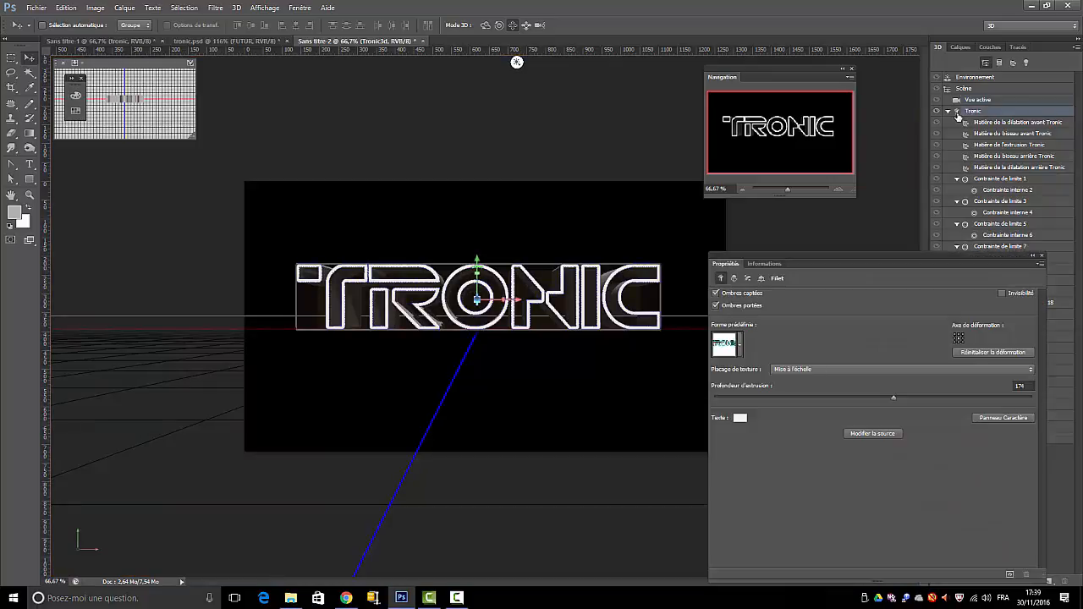
pyautogui.moveTo(920, 258); pyautogui.dragTo(691, 103)
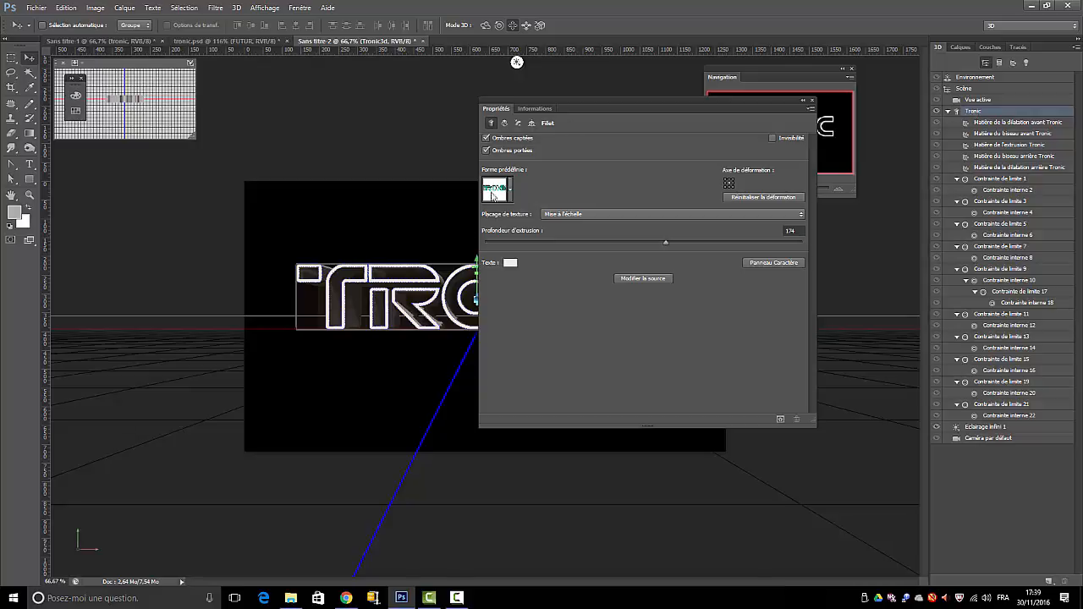
pyautogui.click(494, 193)
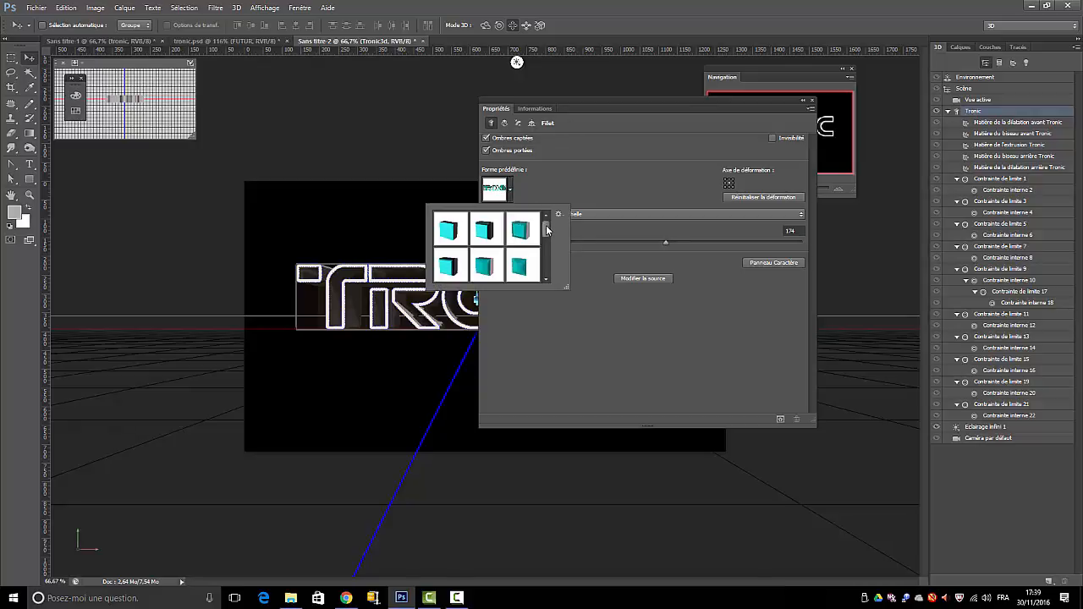
pyautogui.moveTo(547, 230)
pyautogui.mouseDown()
pyautogui.moveTo(546, 270)
pyautogui.moveTo(546, 227)
pyautogui.moveTo(545, 237)
pyautogui.mouseUp()
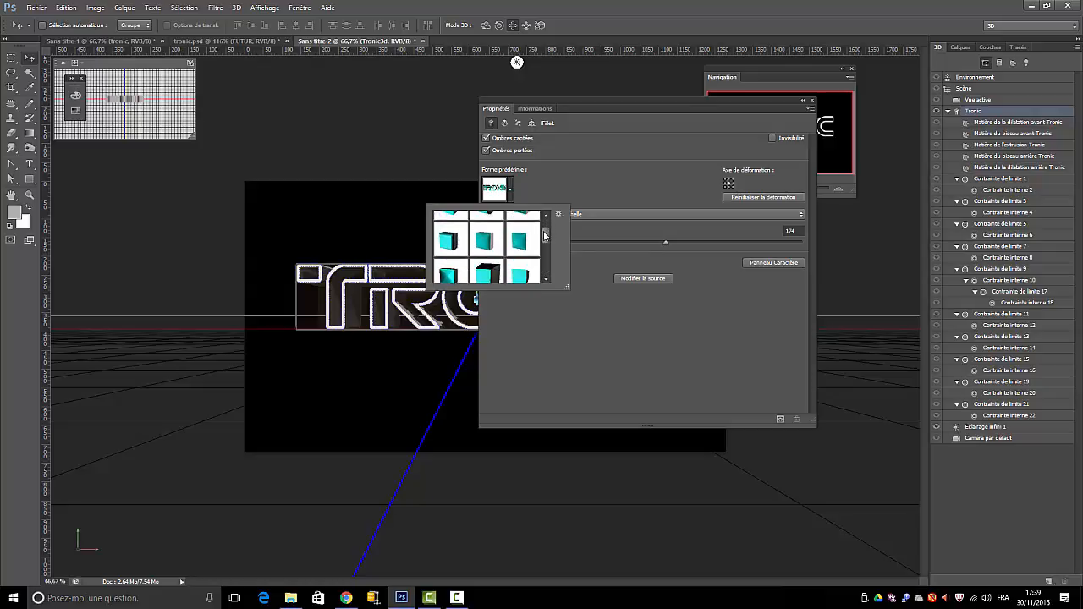
pyautogui.click(453, 247)
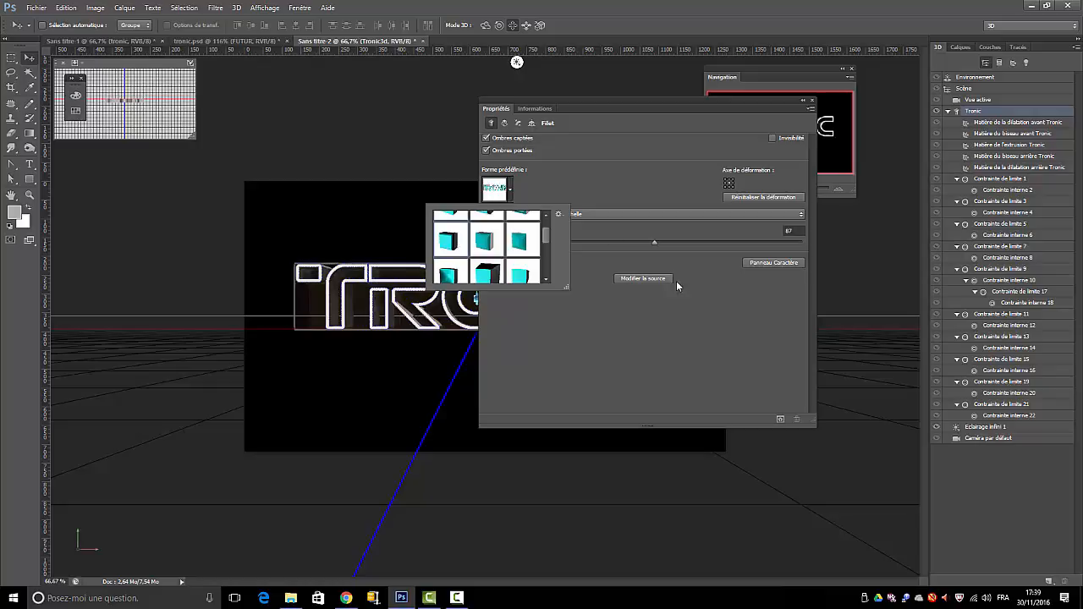
# Turn off both captured and cast shadows for the Tronic mesh and show its deformation settings clear of the title
pyautogui.click(642, 388)
pyautogui.click(487, 138)
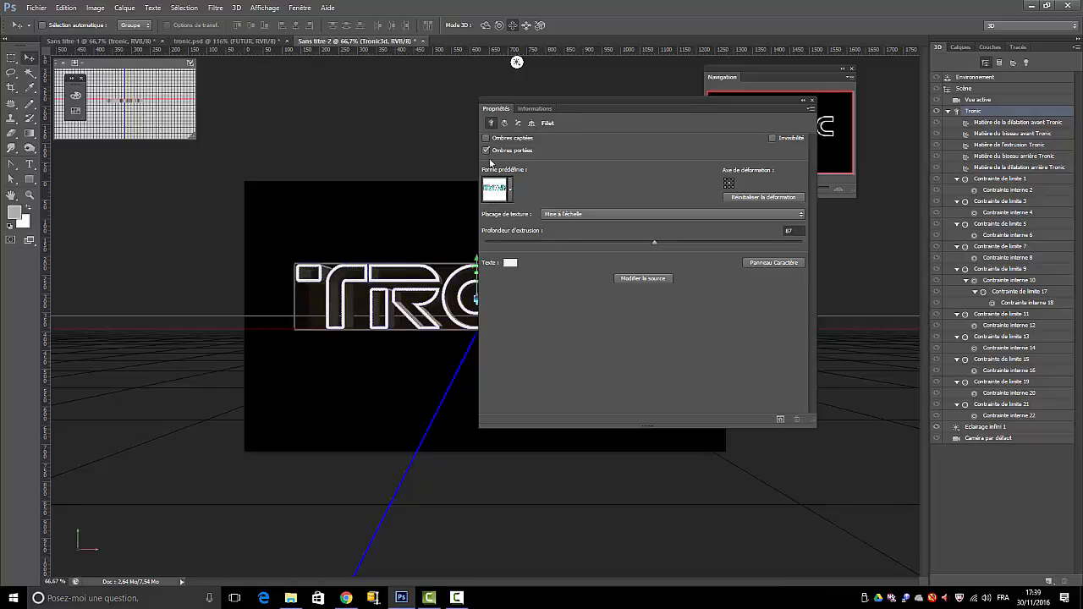
pyautogui.click(487, 151)
pyautogui.moveTo(664, 103); pyautogui.dragTo(901, 133)
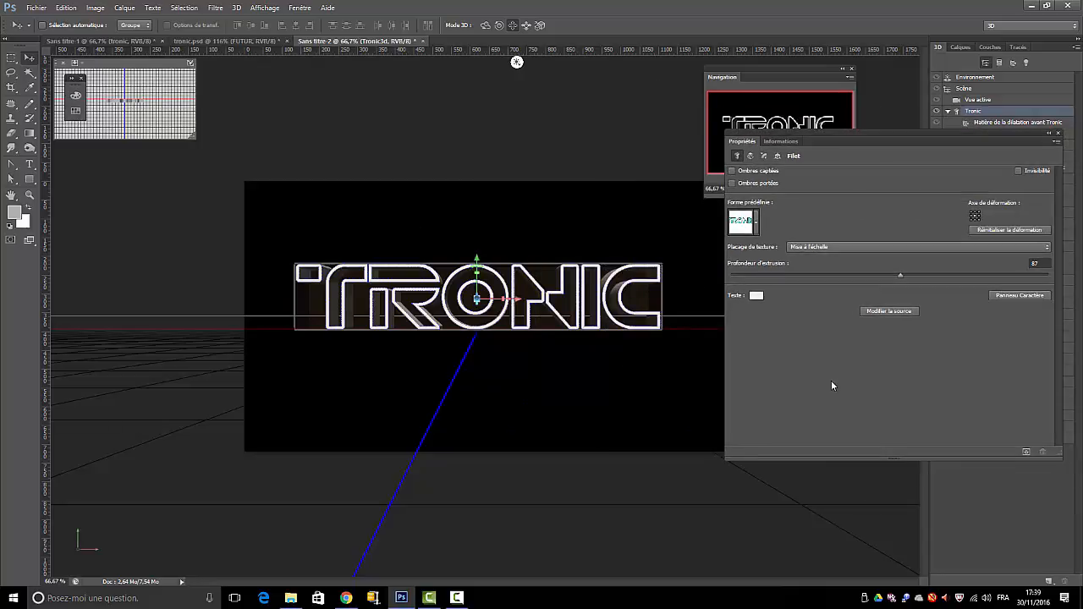
pyautogui.moveTo(912, 131); pyautogui.dragTo(714, 103)
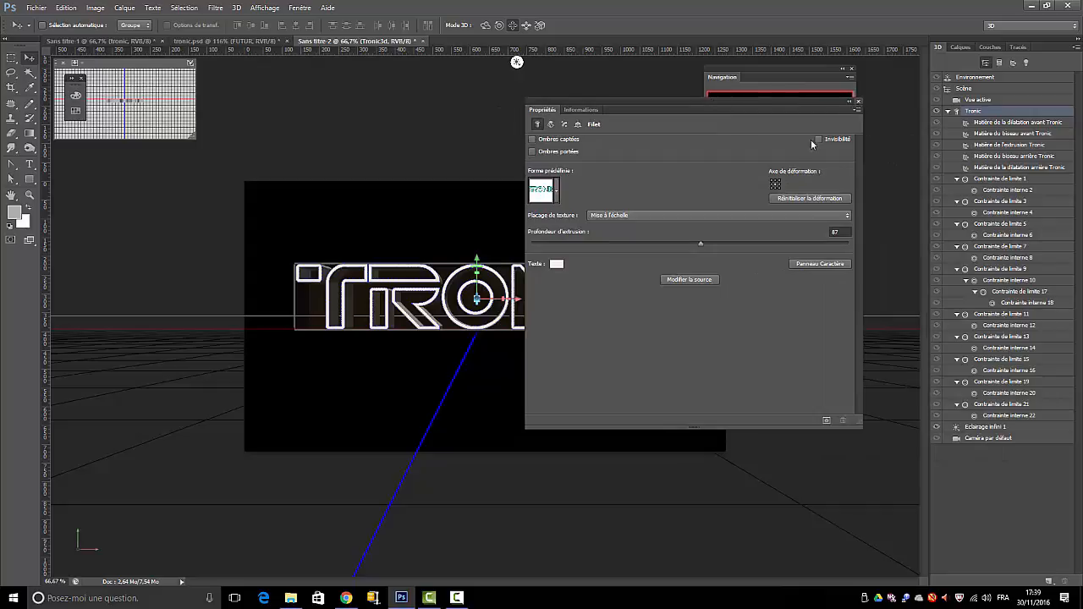
pyautogui.click(552, 126)
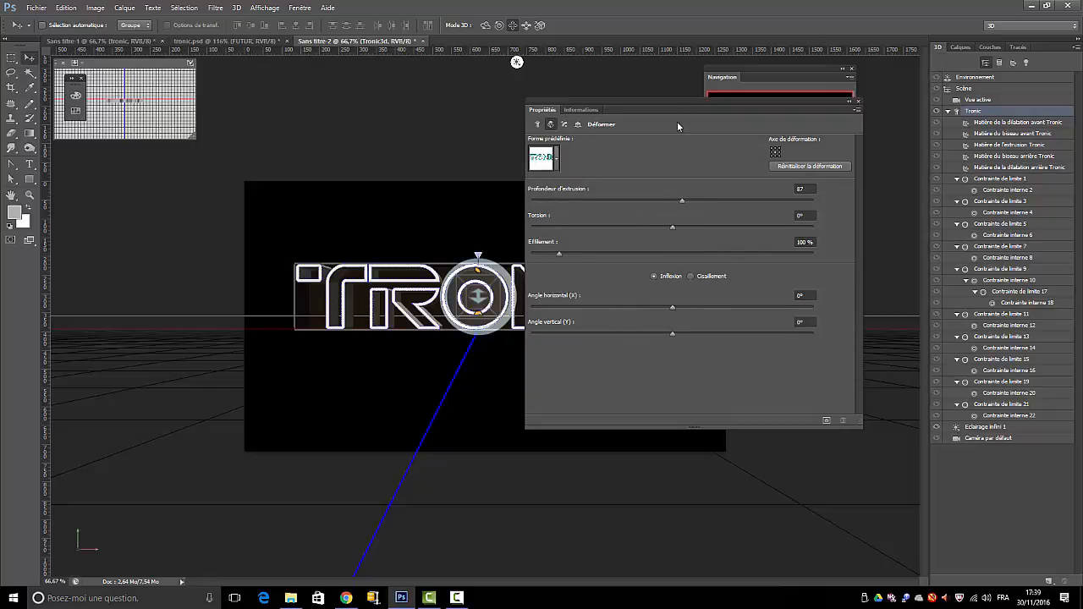
pyautogui.moveTo(677, 126); pyautogui.dragTo(829, 159)
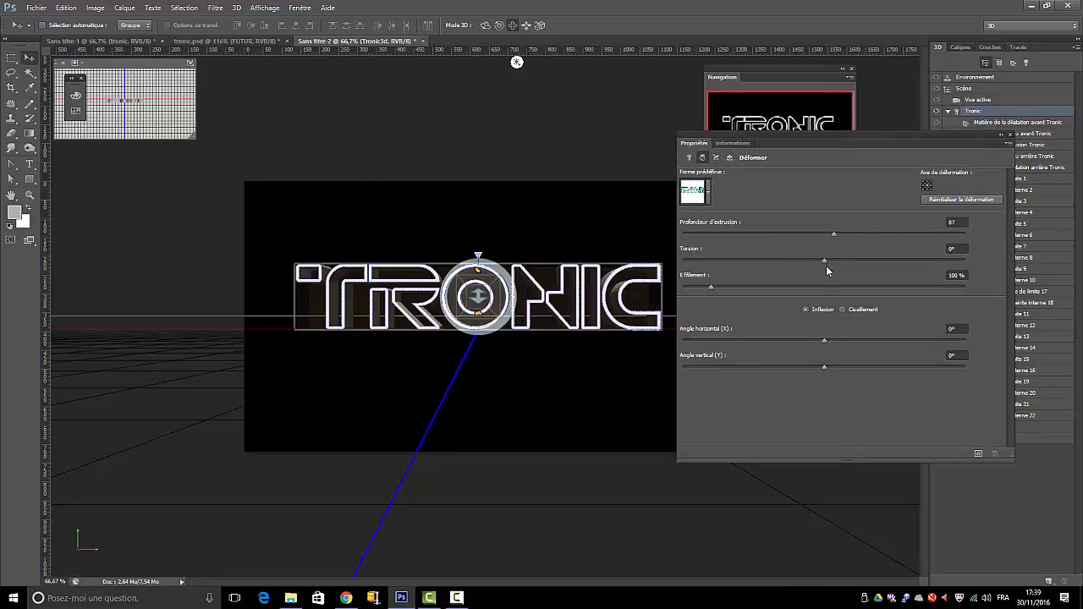
# Try a negative torsion on the Tronic extrusion and set the torsion back to 0°
pyautogui.moveTo(826, 260)
pyautogui.mouseDown()
pyautogui.moveTo(835, 260)
pyautogui.moveTo(818, 265)
pyautogui.mouseUp()
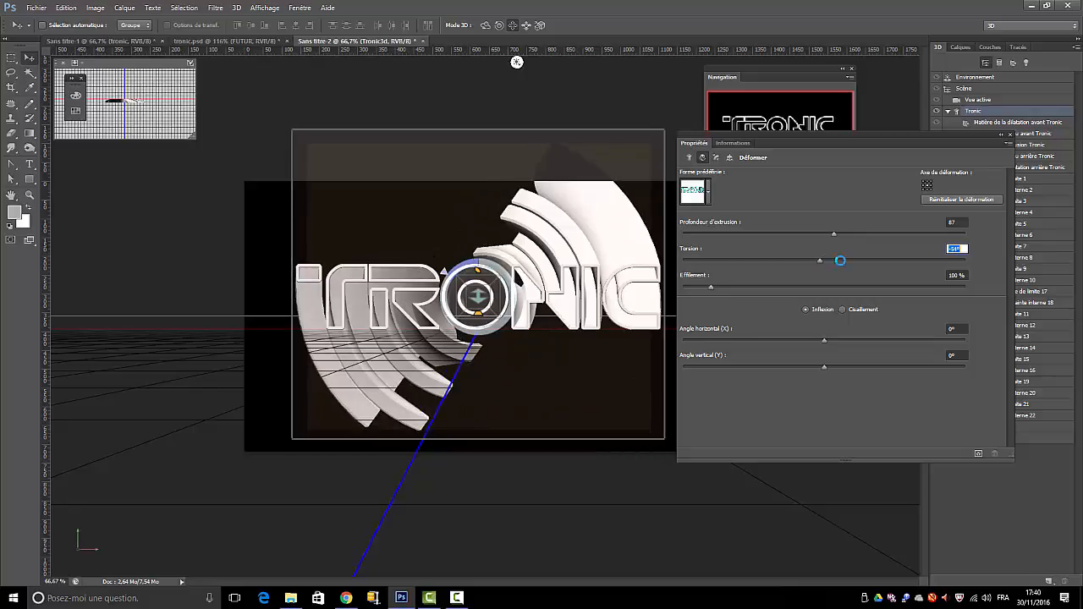
pyautogui.click(954, 249)
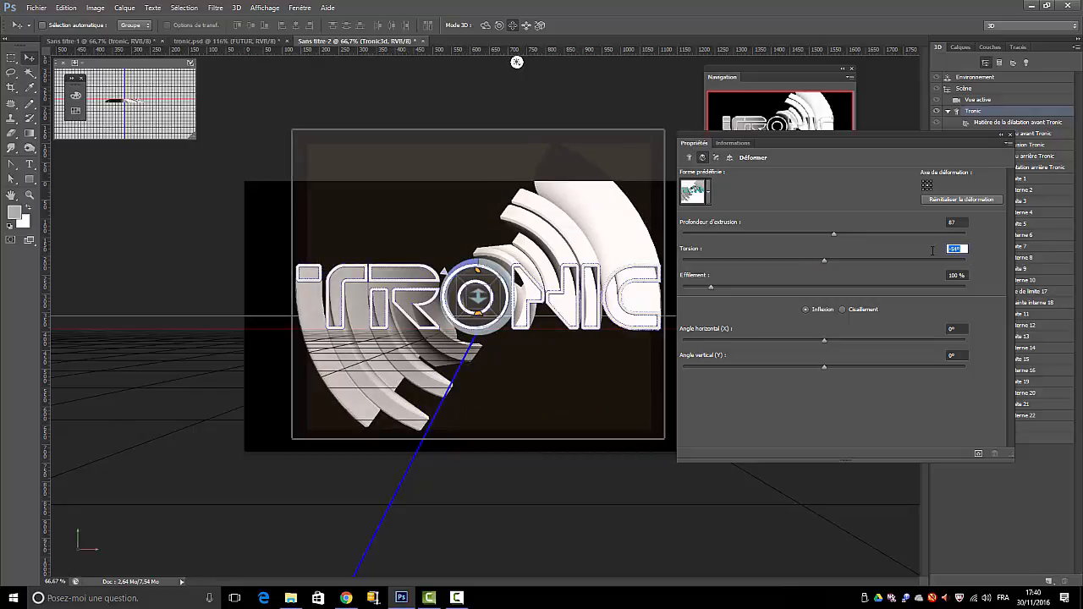
pyautogui.write('0')
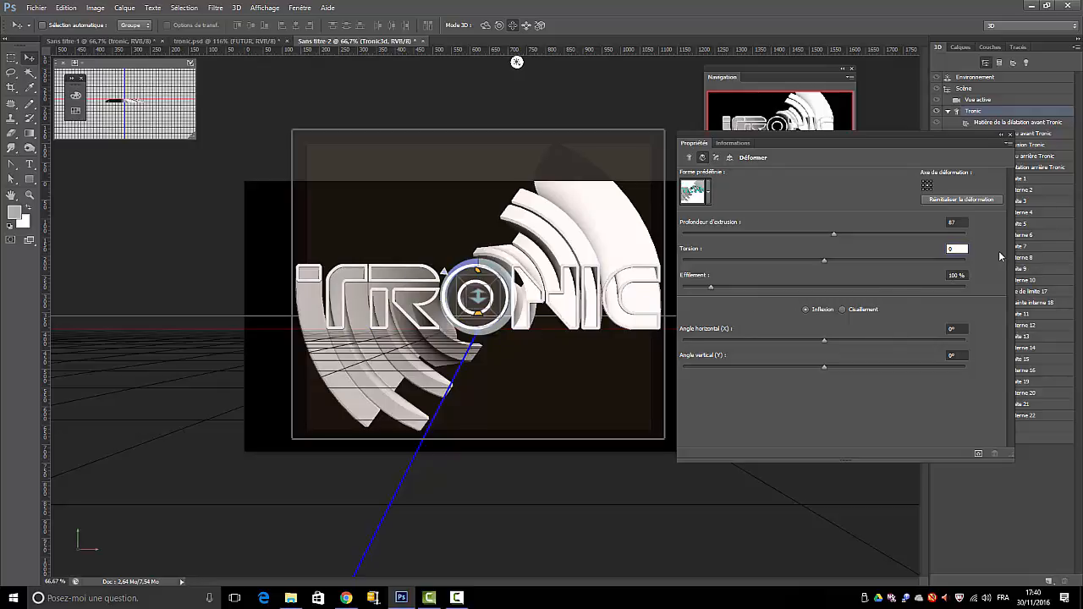
pyautogui.press('Return')
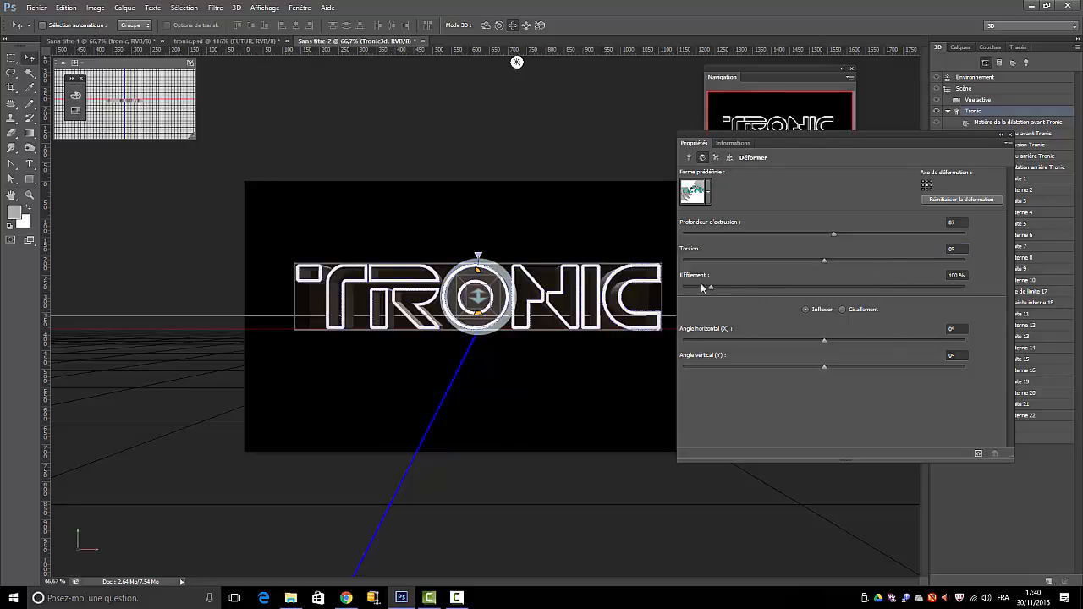
# Set the Tronic extrusion's taper to 0%, then check the front cap's bevel settings and close the properties
pyautogui.moveTo(711, 290)
pyautogui.mouseDown()
pyautogui.moveTo(740, 289)
pyautogui.moveTo(705, 296)
pyautogui.mouseUp()
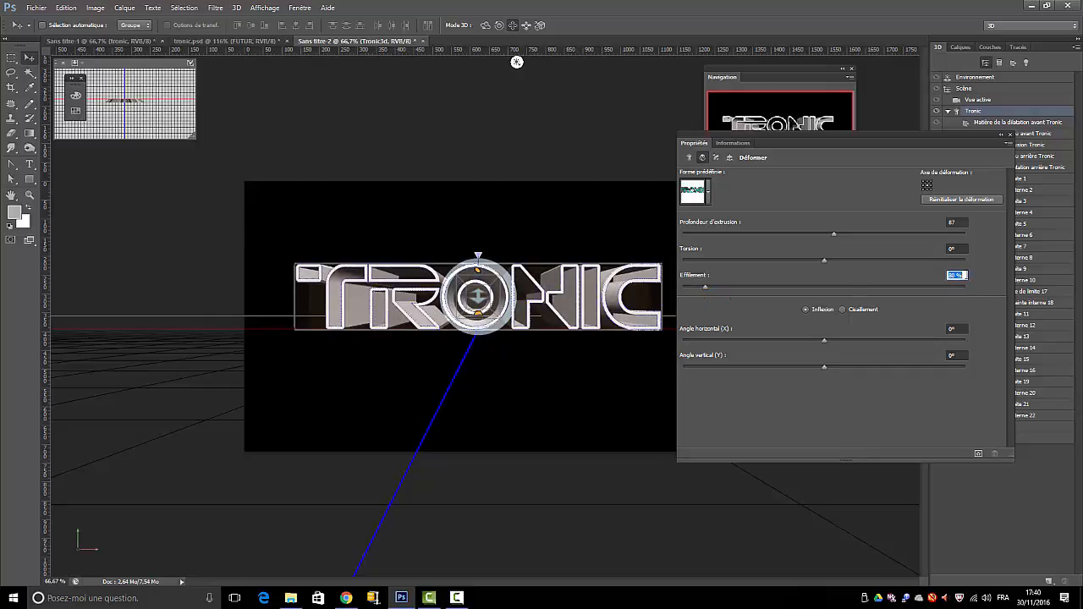
pyautogui.write('0')
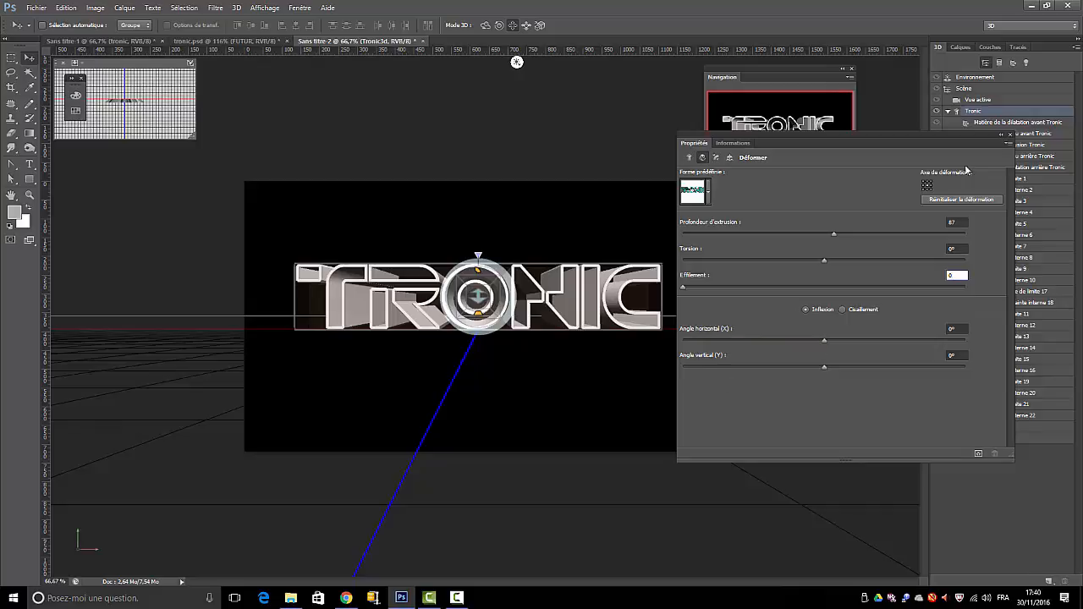
pyautogui.click(716, 158)
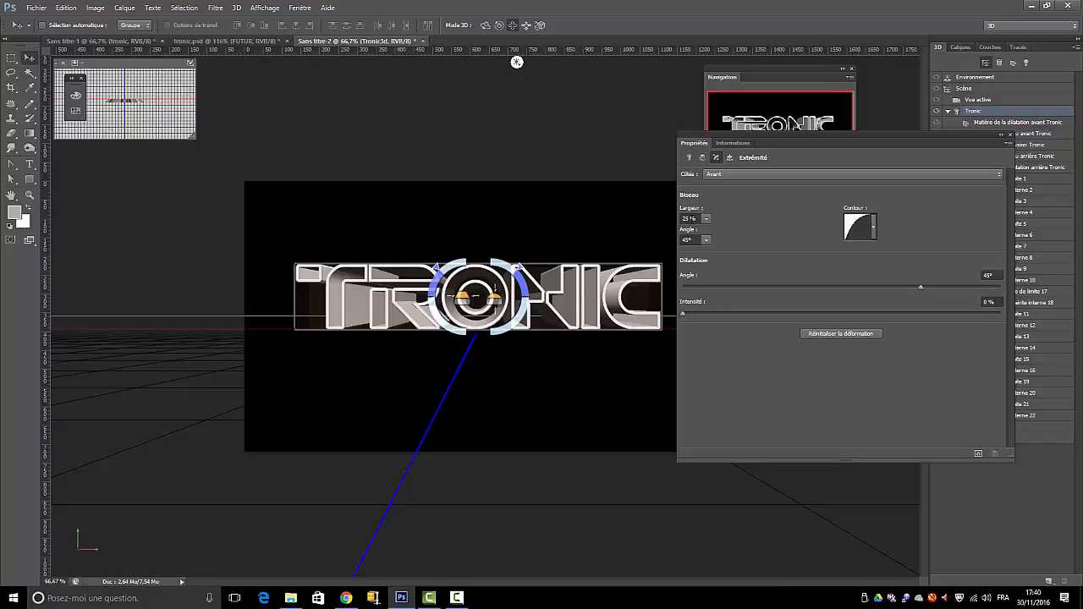
pyautogui.click(691, 218)
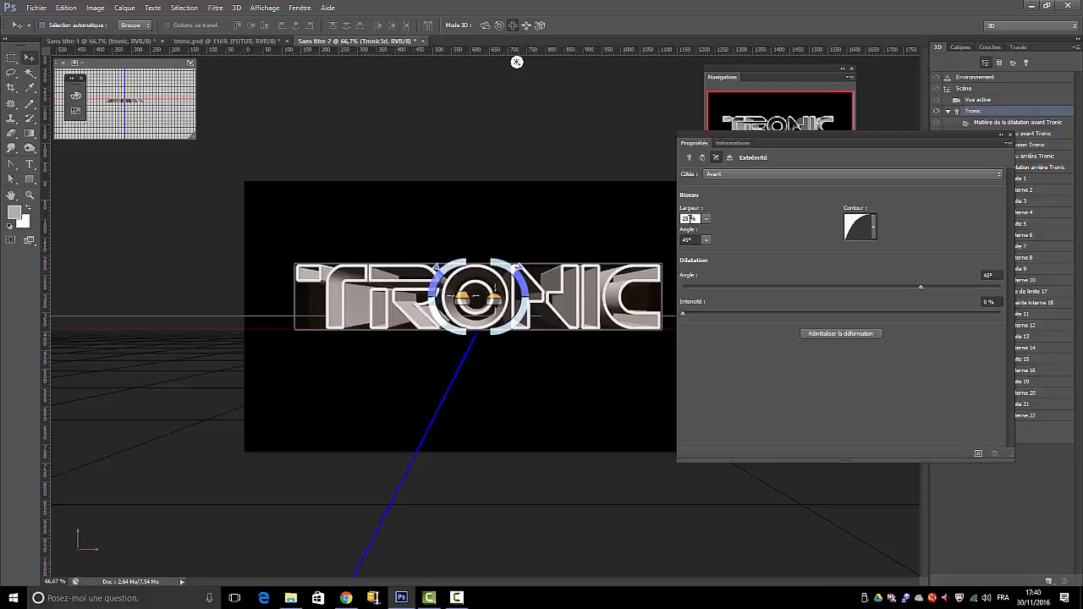
pyautogui.click(1008, 135)
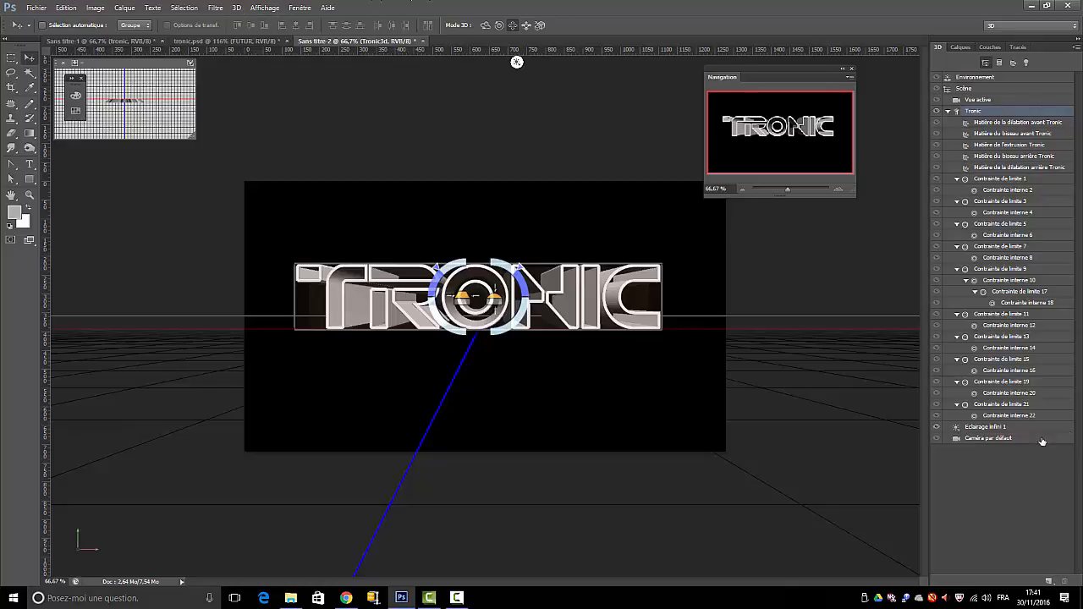
# Relight the scene from Eclairage infini 1 with the Optimisé pour la CAO lighting preset and close the properties
pyautogui.click(974, 428)
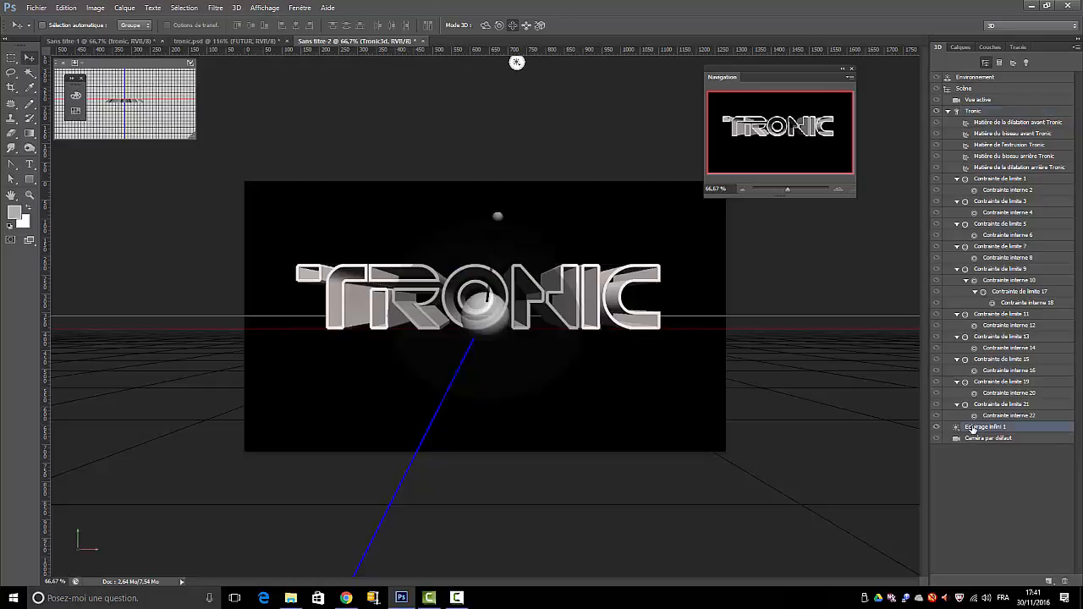
pyautogui.doubleClick(973, 428)
pyautogui.doubleClick(954, 433)
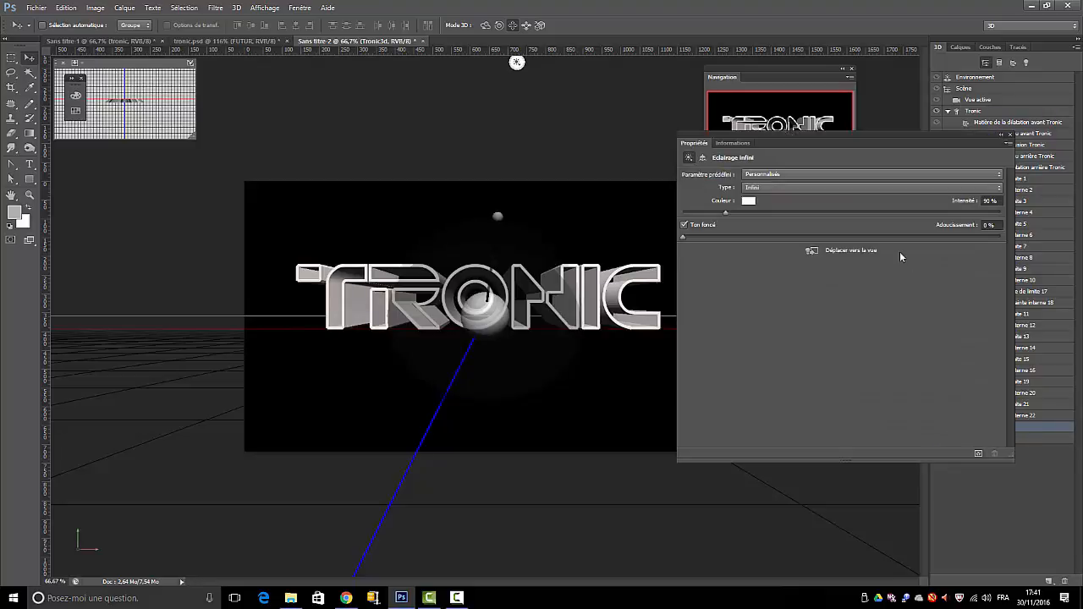
pyautogui.click(1000, 189)
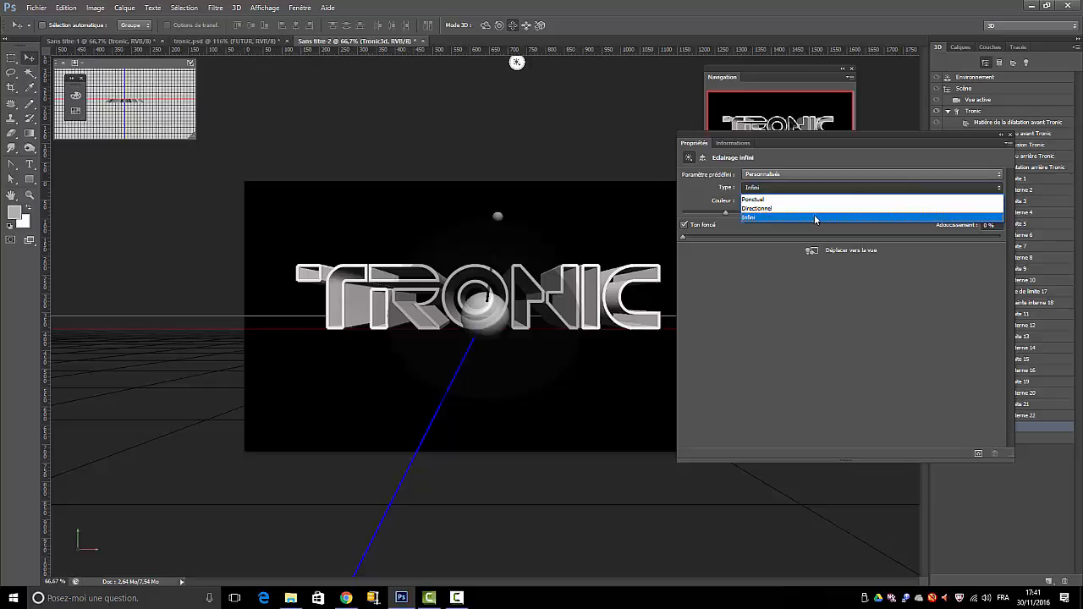
pyautogui.click(870, 292)
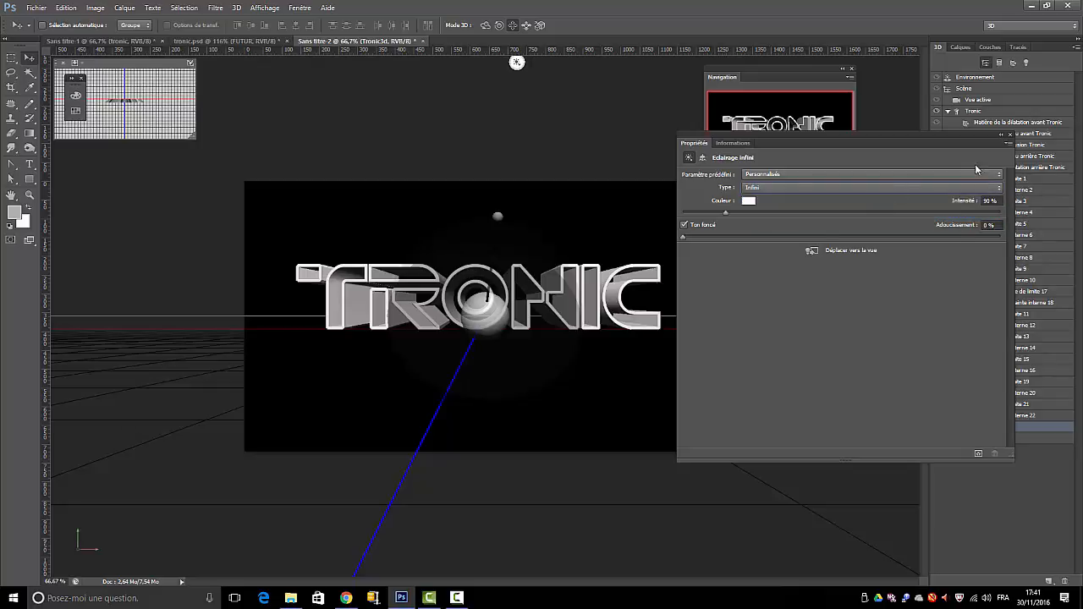
pyautogui.click(1000, 175)
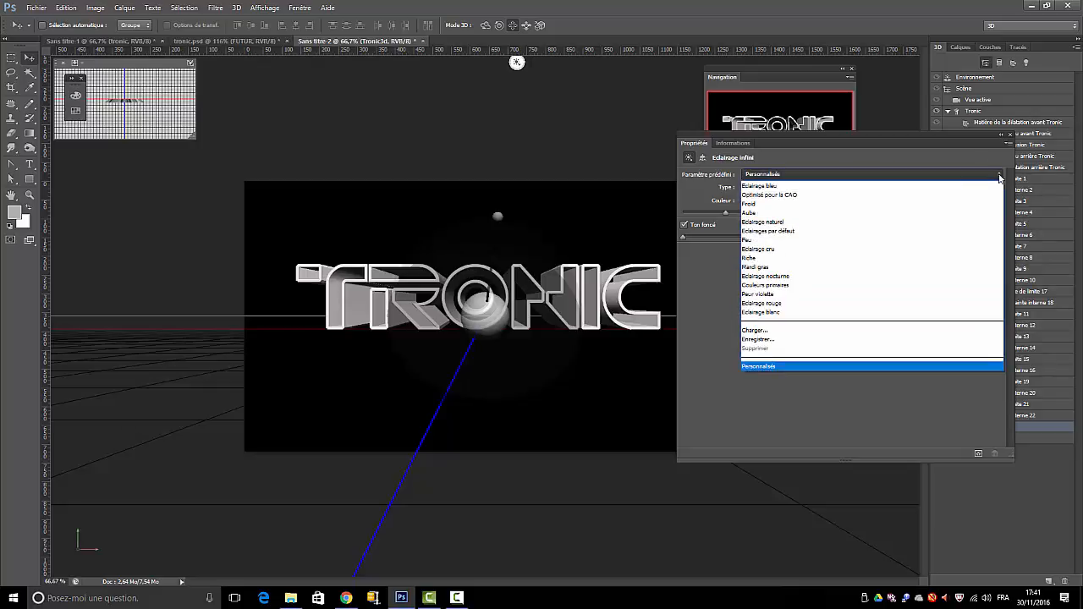
pyautogui.click(770, 195)
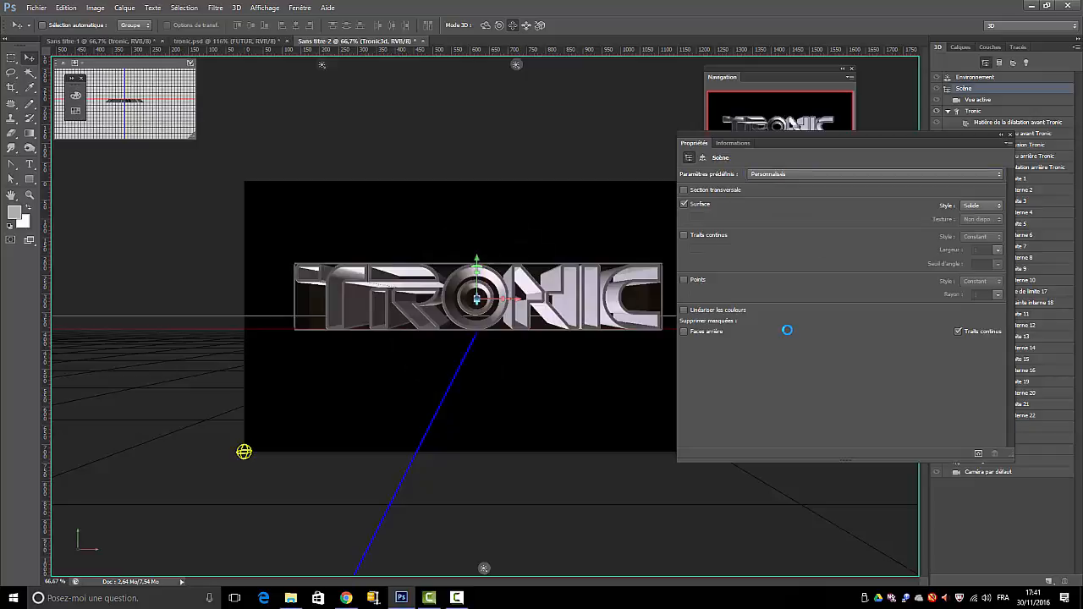
pyautogui.click(1011, 136)
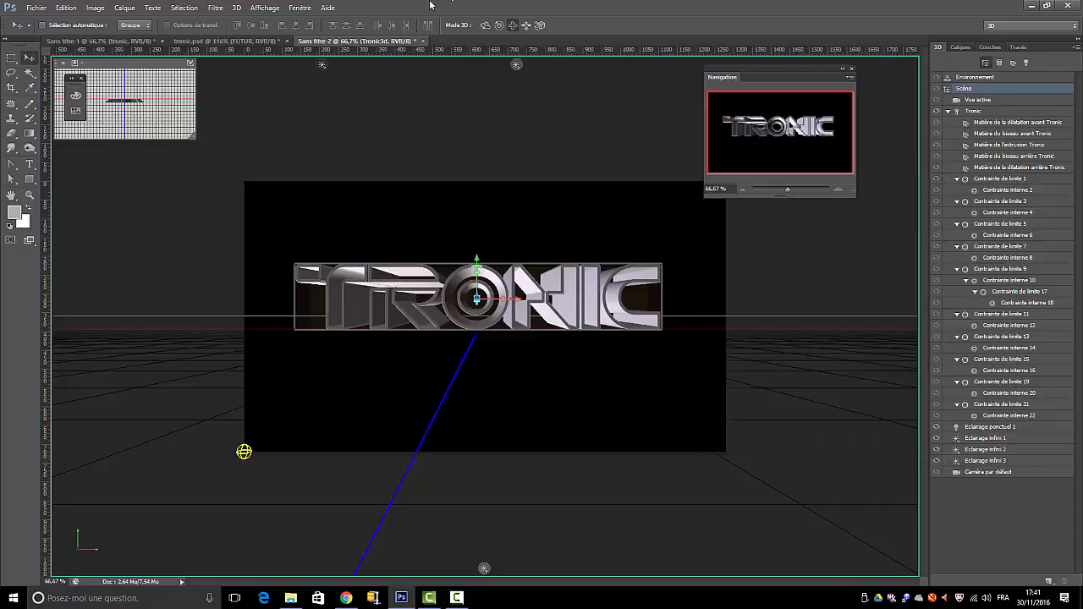
# Render the Tronic3d scene
pyautogui.click(239, 9)
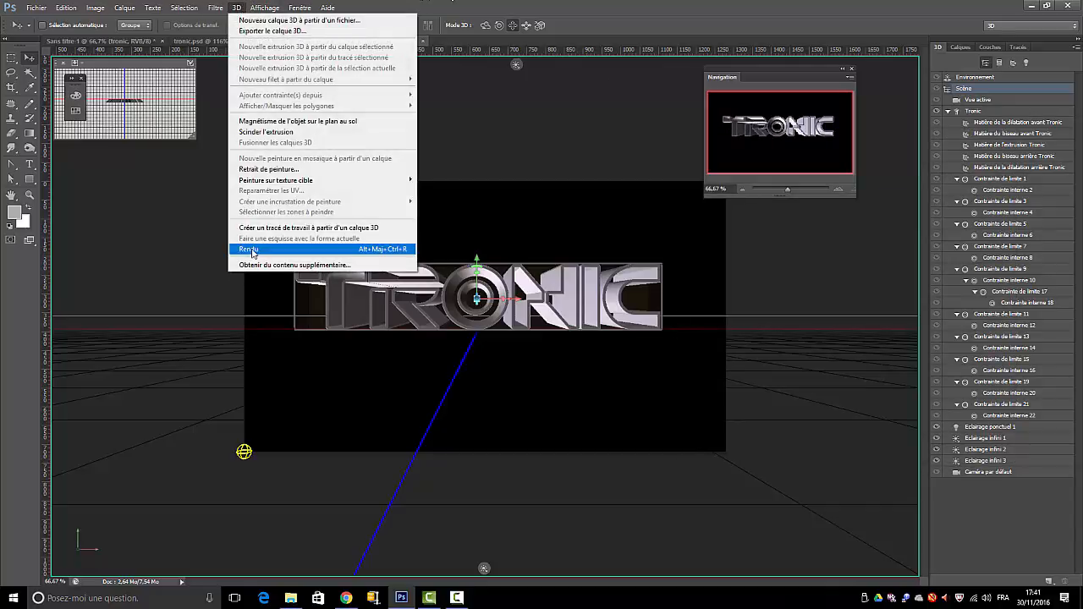
pyautogui.click(251, 250)
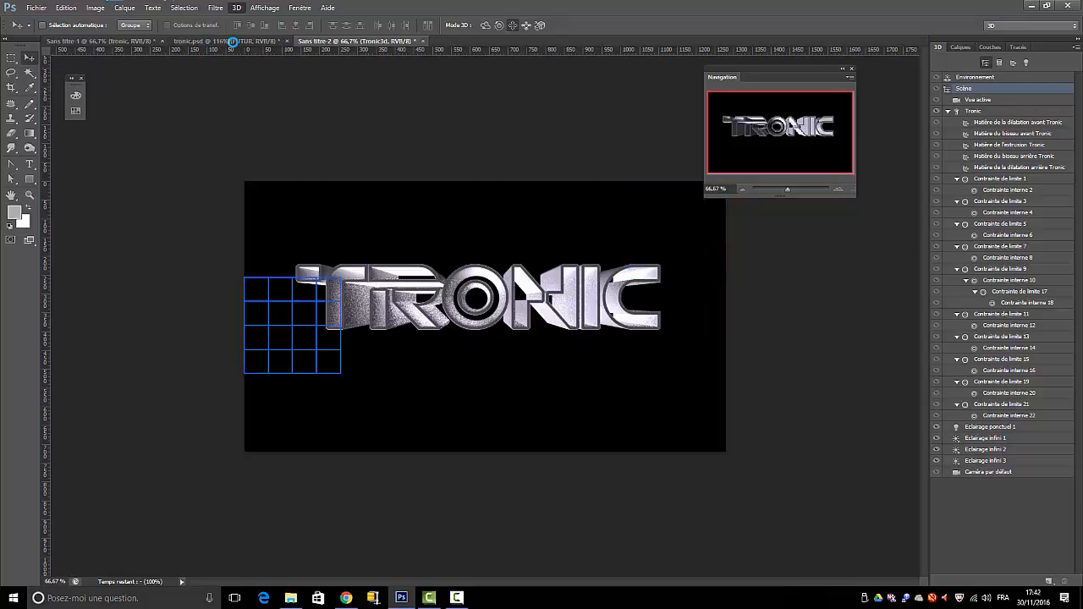
# Switch to the Sans titre-1 document, show its layers and turn on all layer effects of tronic3d
pyautogui.click(232, 41)
pyautogui.click(115, 42)
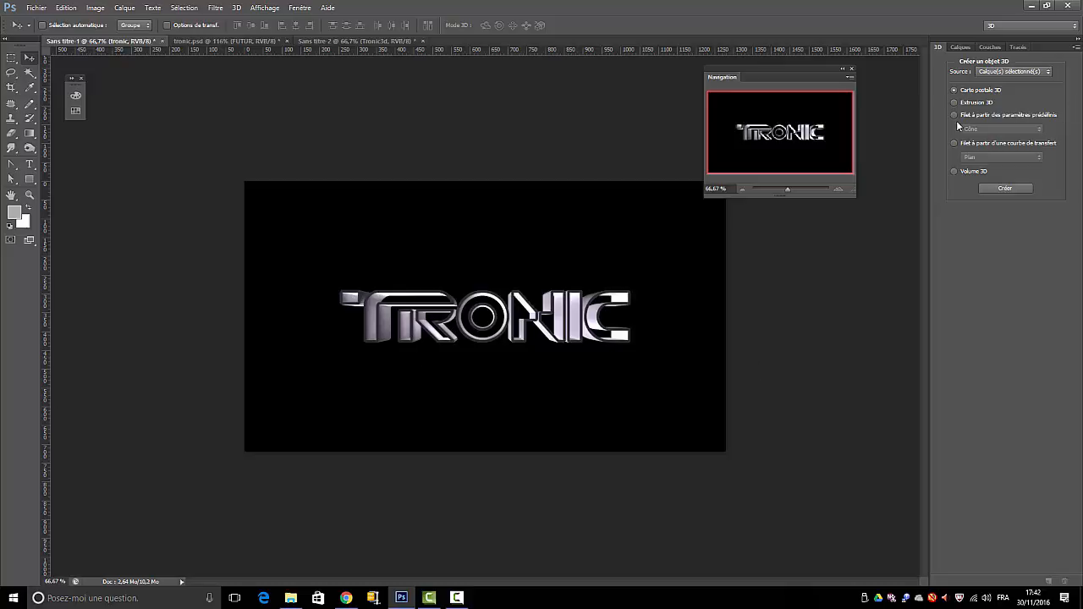
pyautogui.click(963, 48)
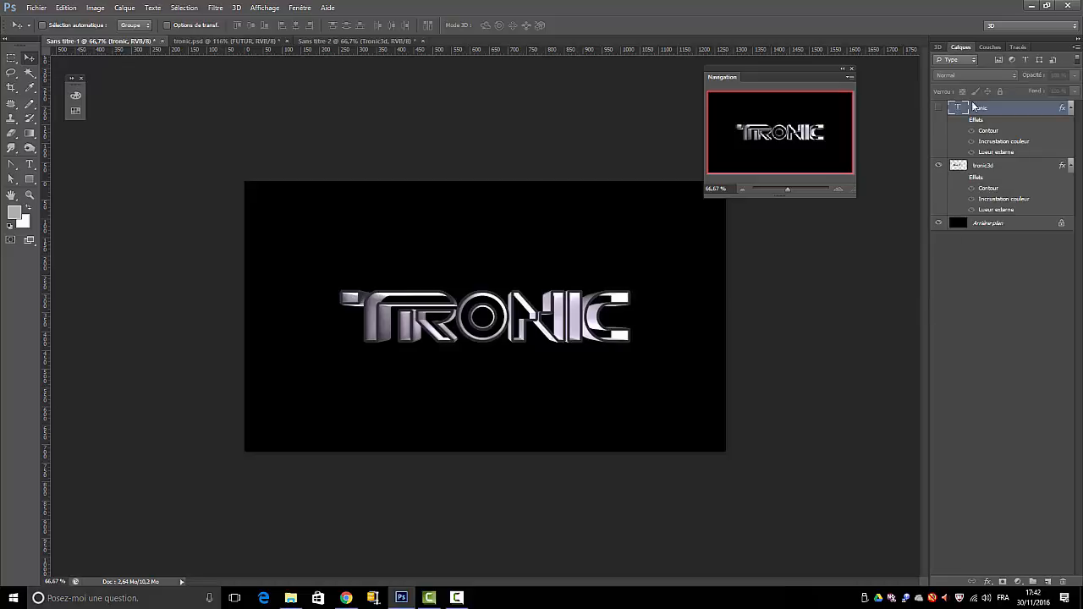
pyautogui.click(962, 179)
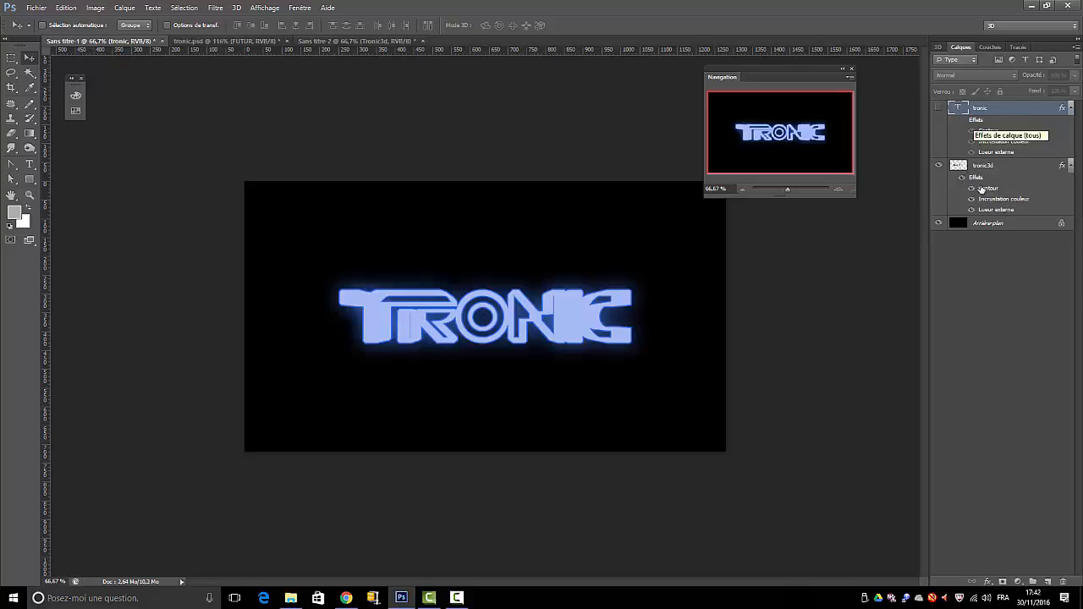
# Open the tronic3d layer style and examine the stroke's settings and colour, keeping the dialog clear of the title
pyautogui.doubleClick(1008, 166)
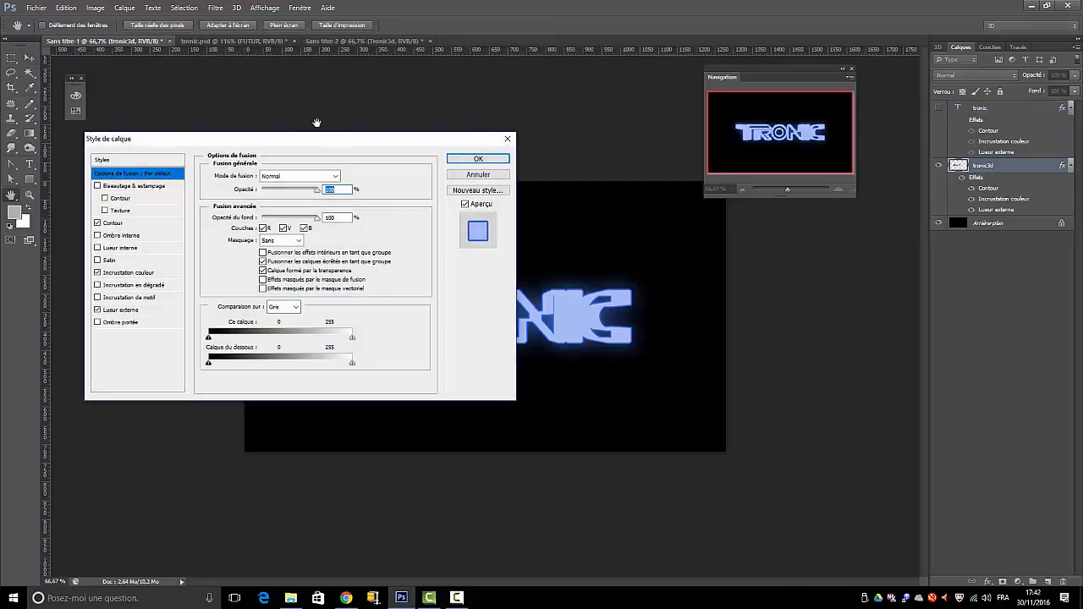
pyautogui.moveTo(329, 144); pyautogui.dragTo(813, 41)
pyautogui.click(699, 274)
pyautogui.click(714, 148)
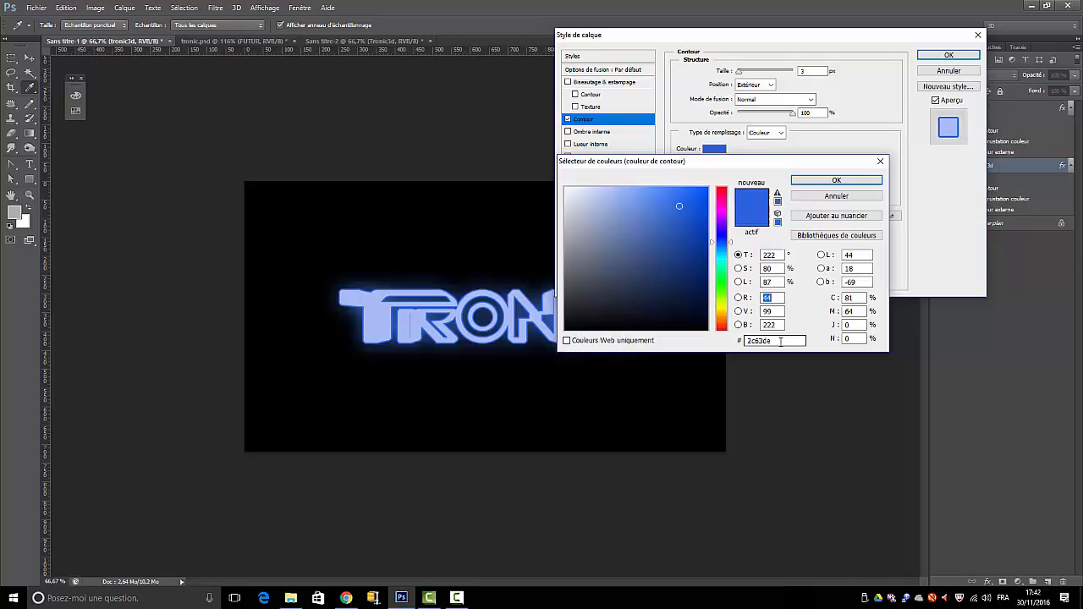
pyautogui.click(838, 180)
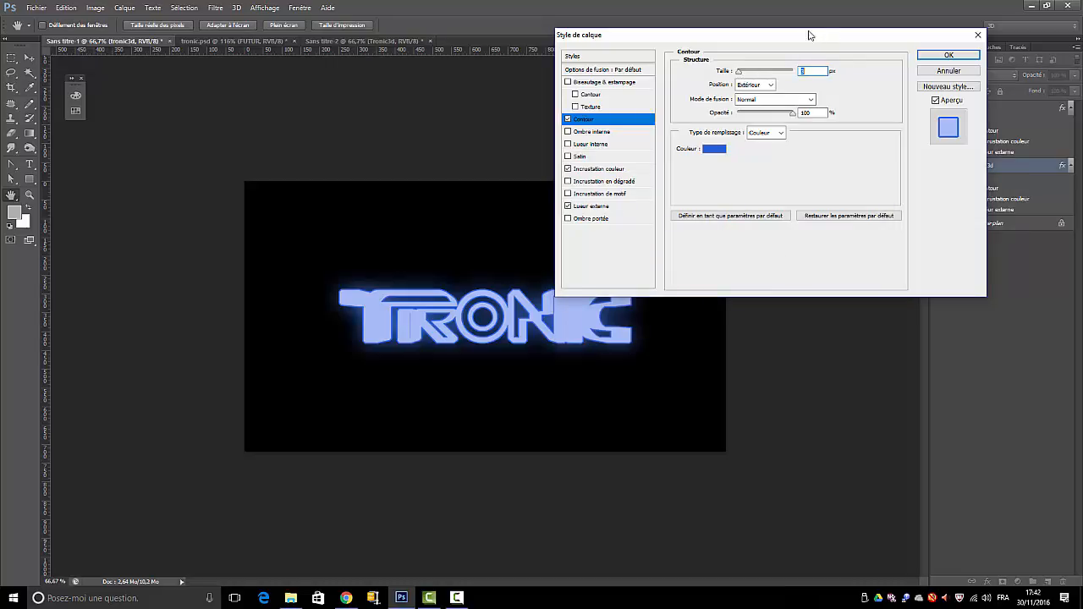
pyautogui.moveTo(808, 41); pyautogui.dragTo(932, 243)
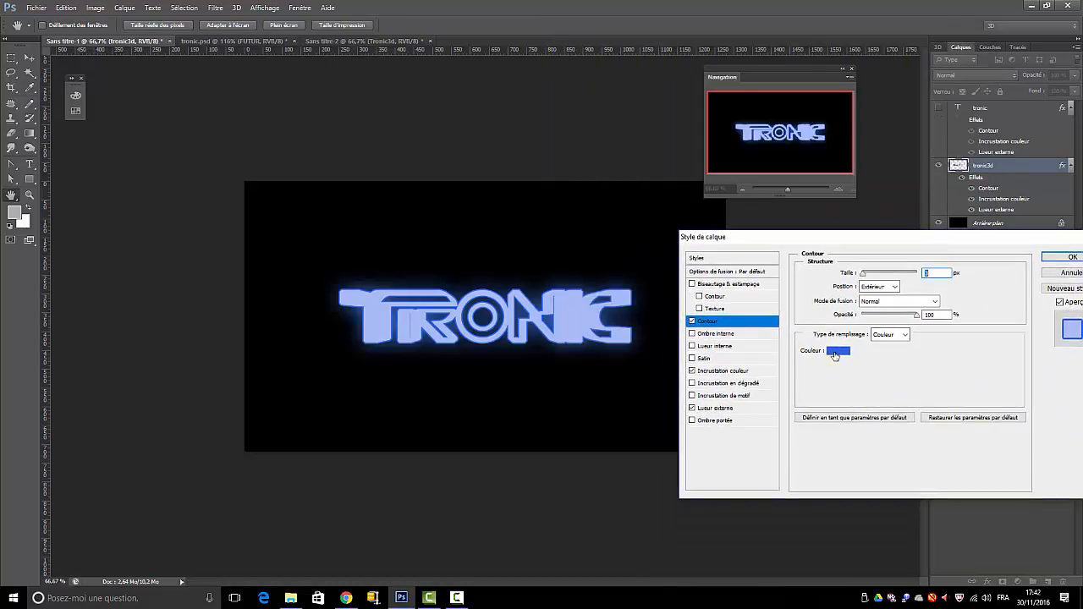
# Examine the colour overlay and outer glow settings and colours of tronic3d, and accept the layer style
pyautogui.click(724, 373)
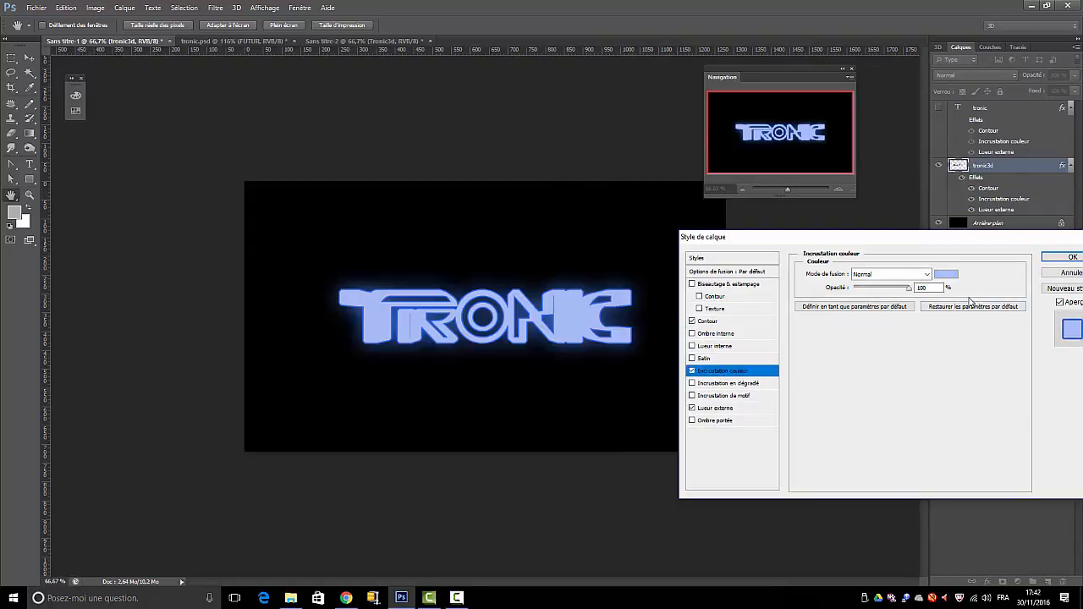
pyautogui.click(947, 274)
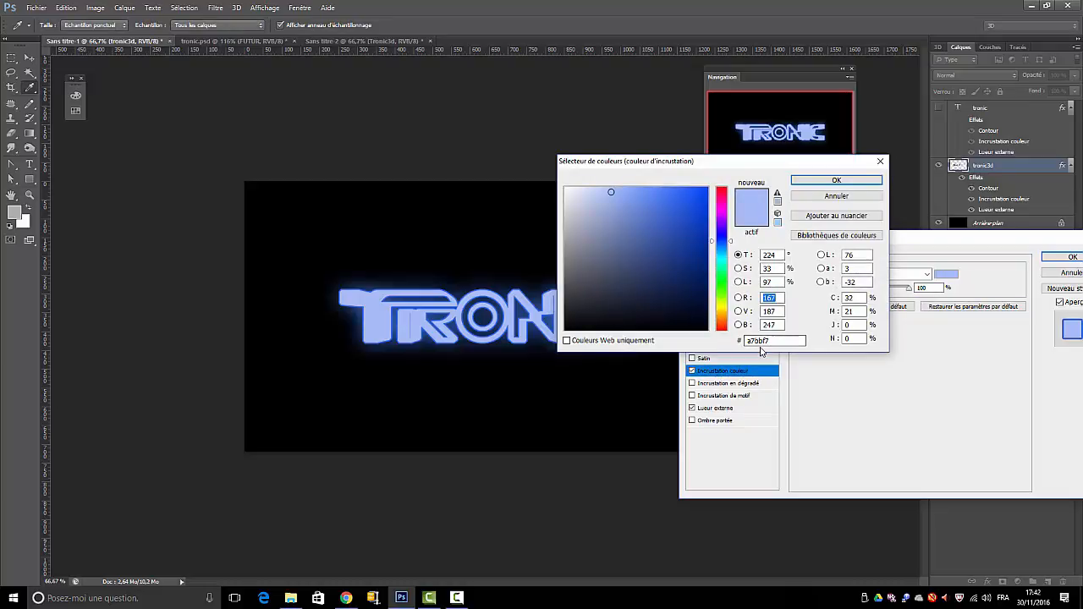
pyautogui.click(834, 182)
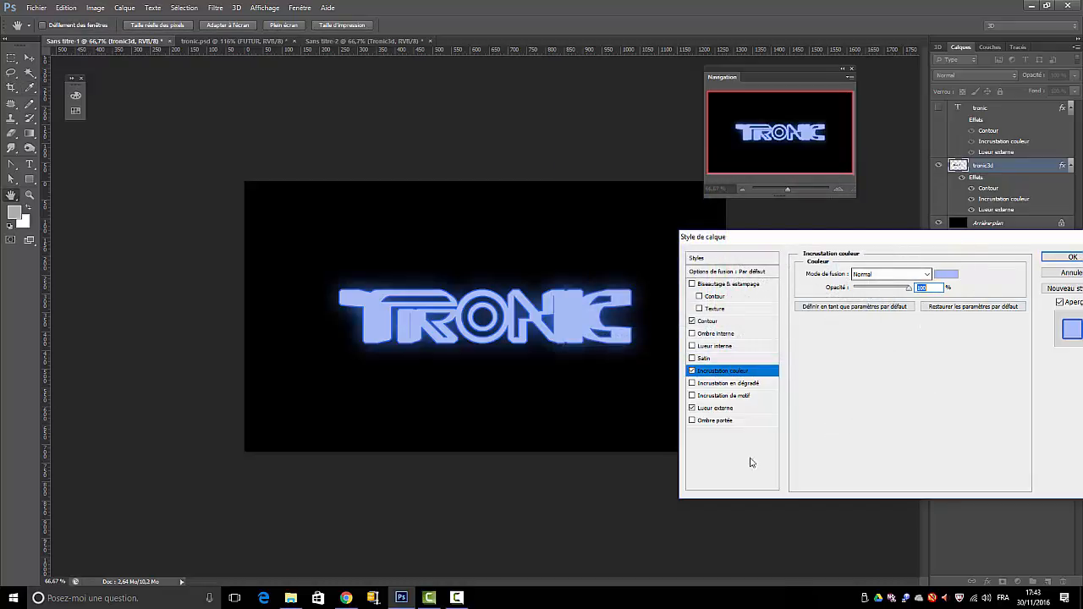
pyautogui.click(716, 408)
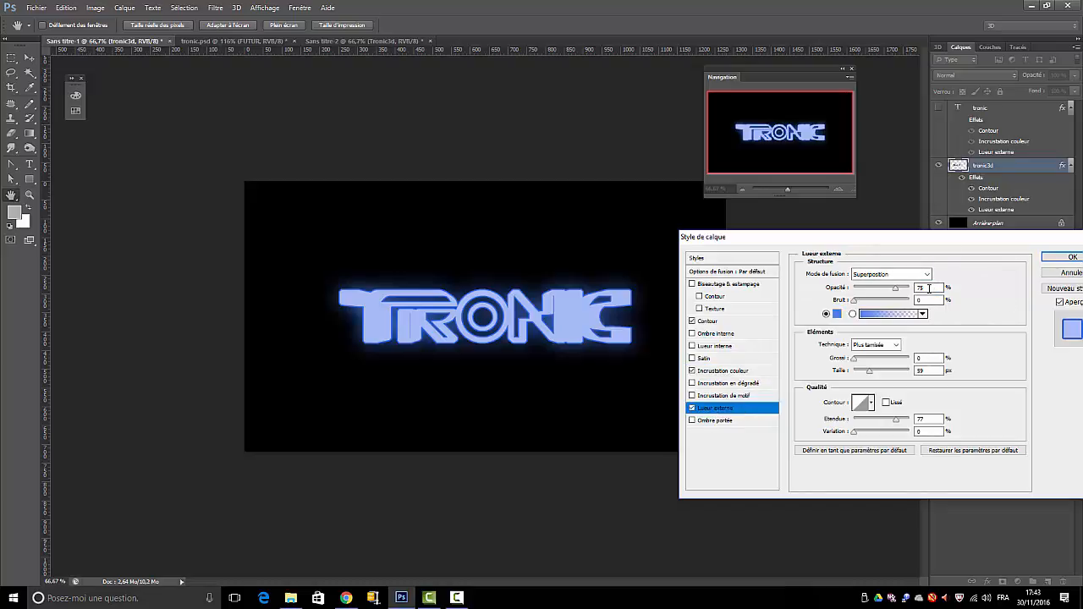
pyautogui.click(838, 315)
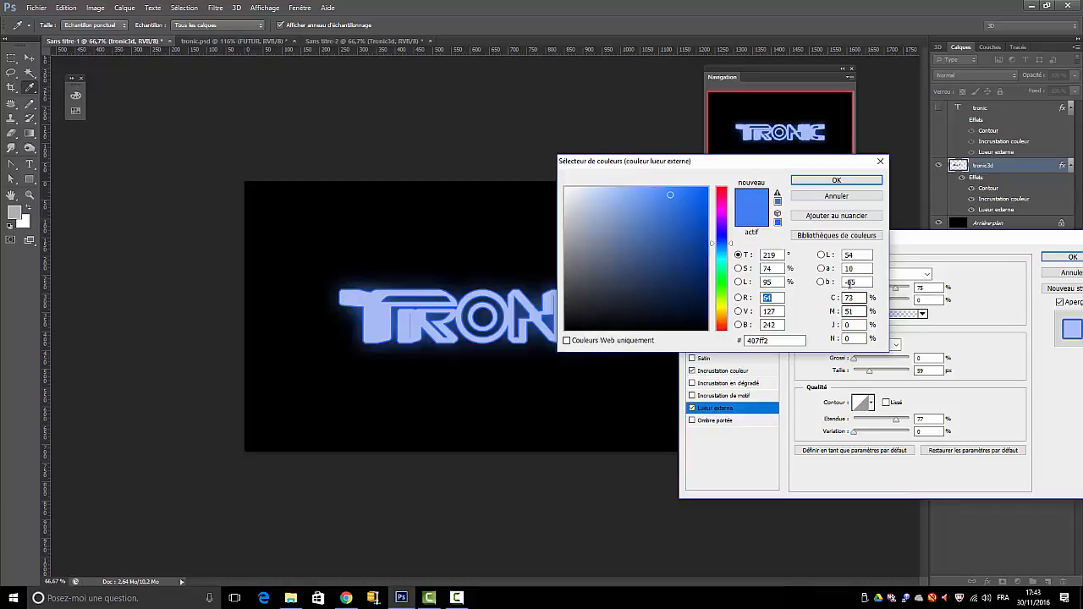
pyautogui.click(835, 180)
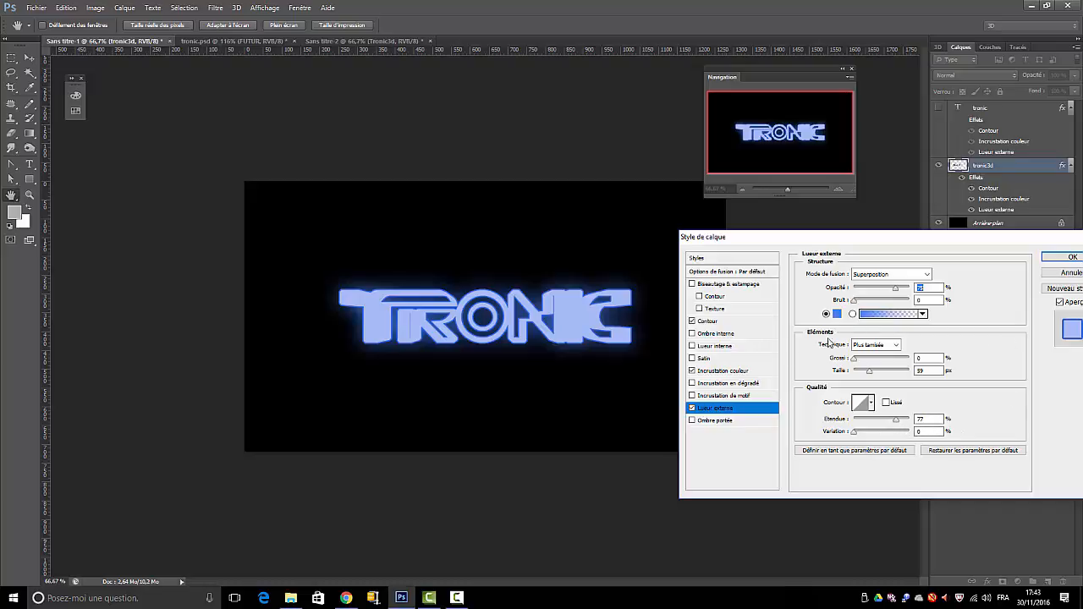
pyautogui.moveTo(996, 243); pyautogui.dragTo(818, 180)
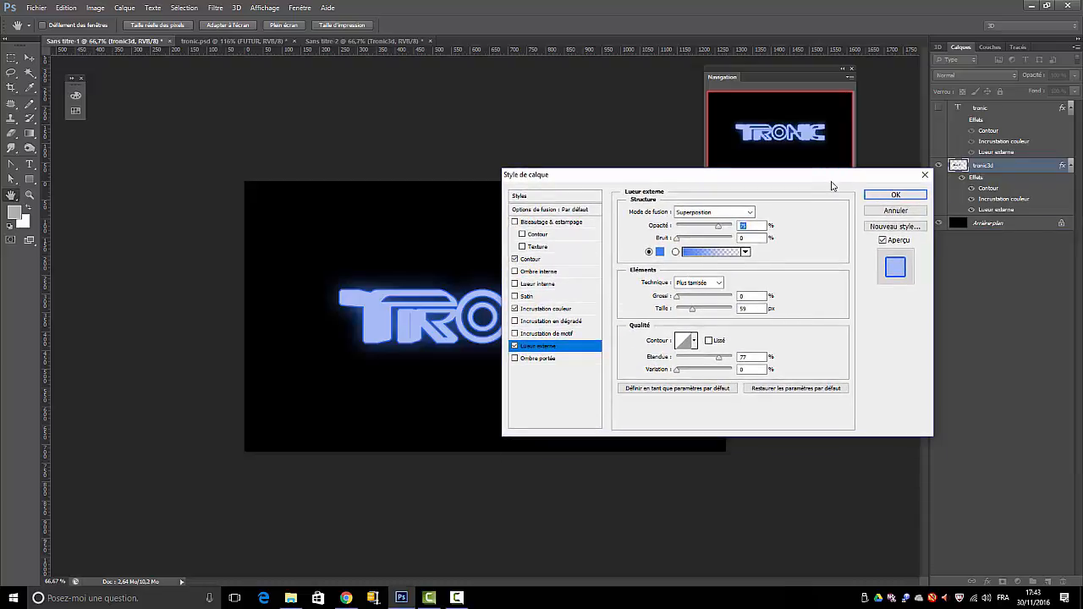
pyautogui.click(895, 194)
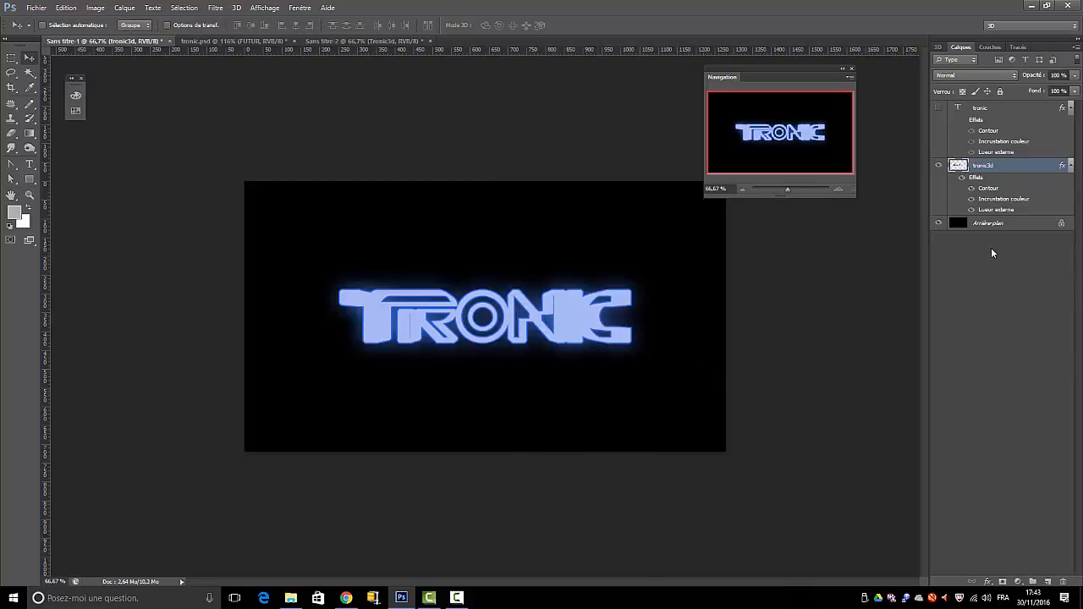
# Make the tronic text layer visible and turn on its layer effects
pyautogui.click(999, 113)
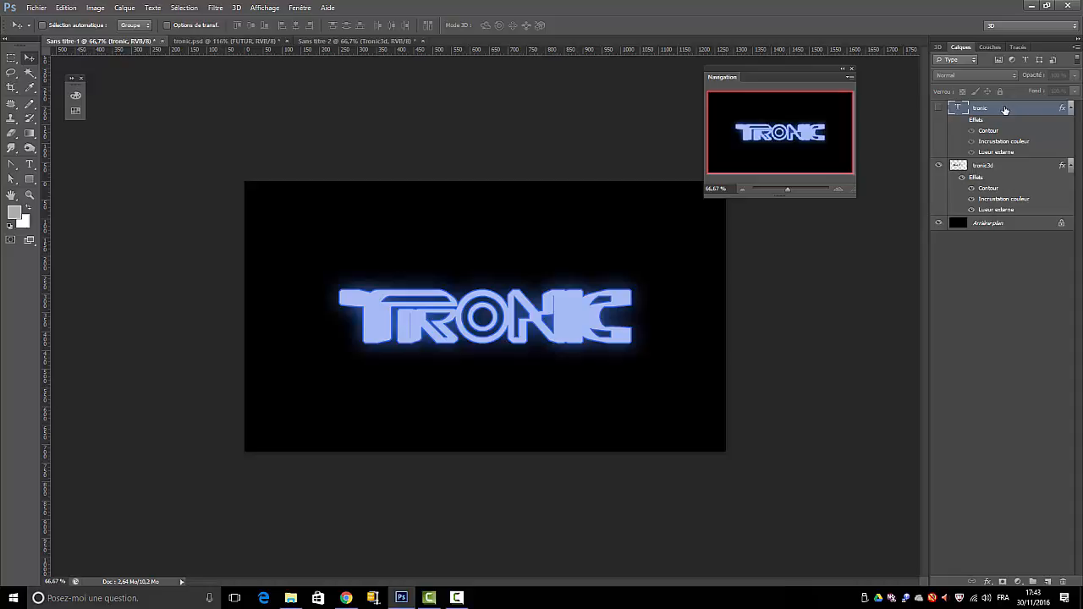
pyautogui.click(940, 109)
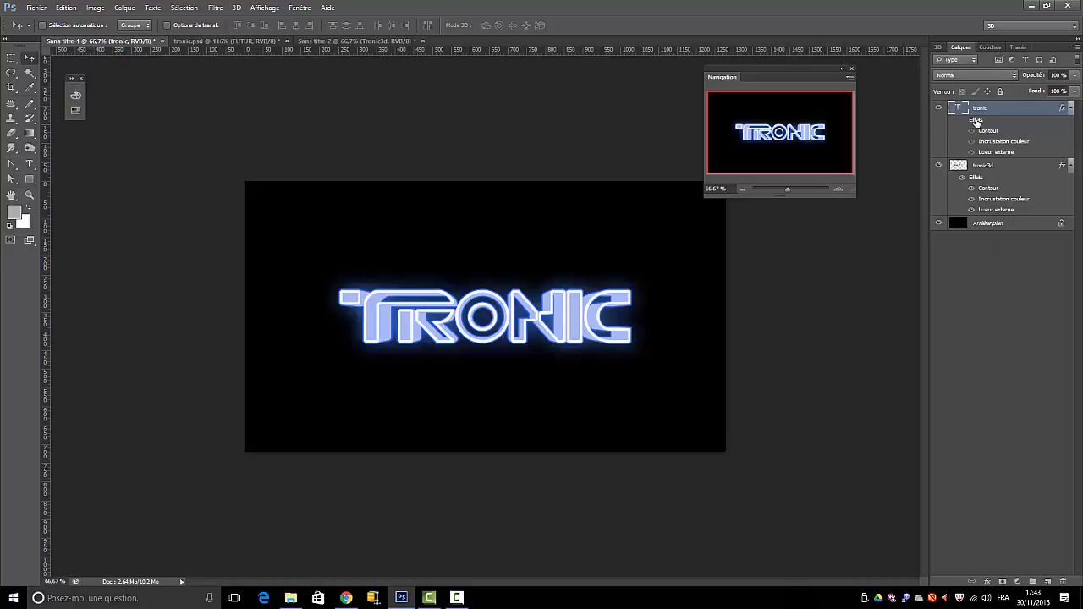
pyautogui.doubleClick(976, 120)
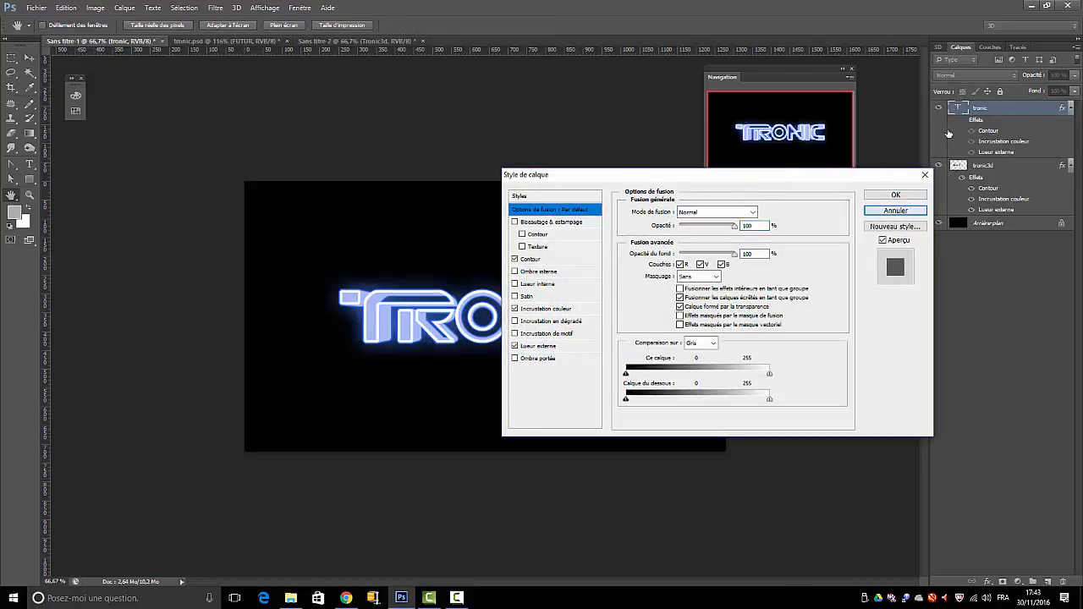
pyautogui.click(902, 211)
pyautogui.click(904, 211)
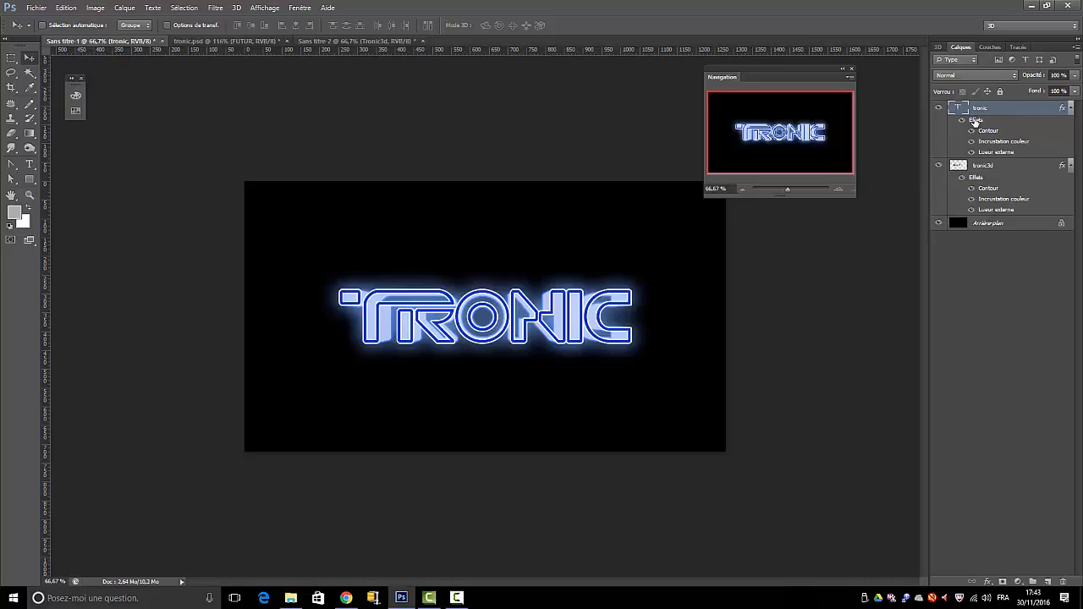
# Open the tronic text layer's style and examine its stroke, colour overlay and outer glow settings, including the overlay and glow colours
pyautogui.doubleClick(975, 121)
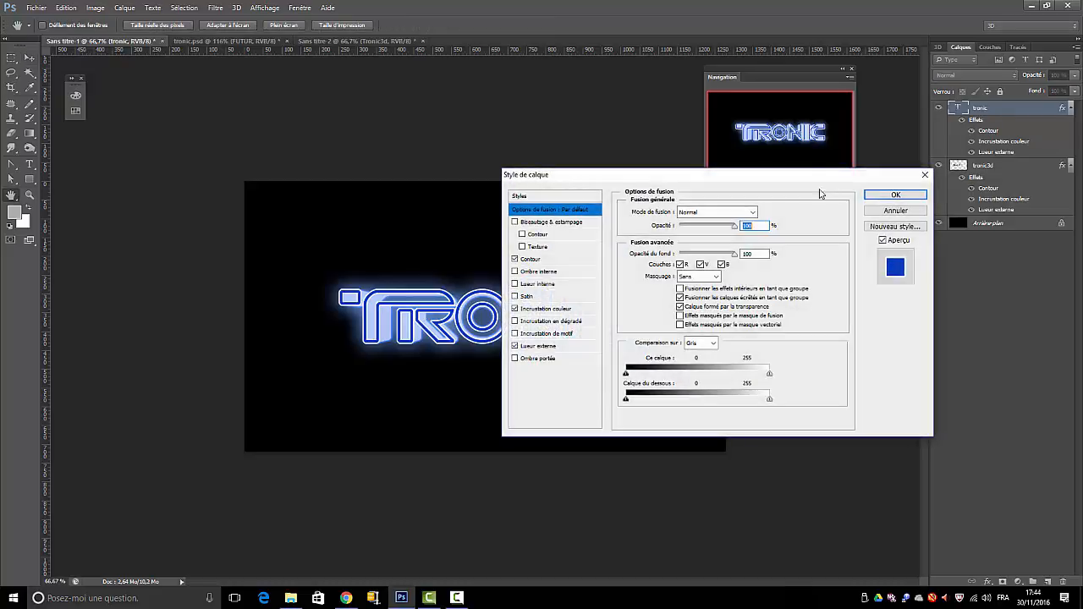
pyautogui.moveTo(833, 178); pyautogui.dragTo(935, 191)
pyautogui.click(647, 276)
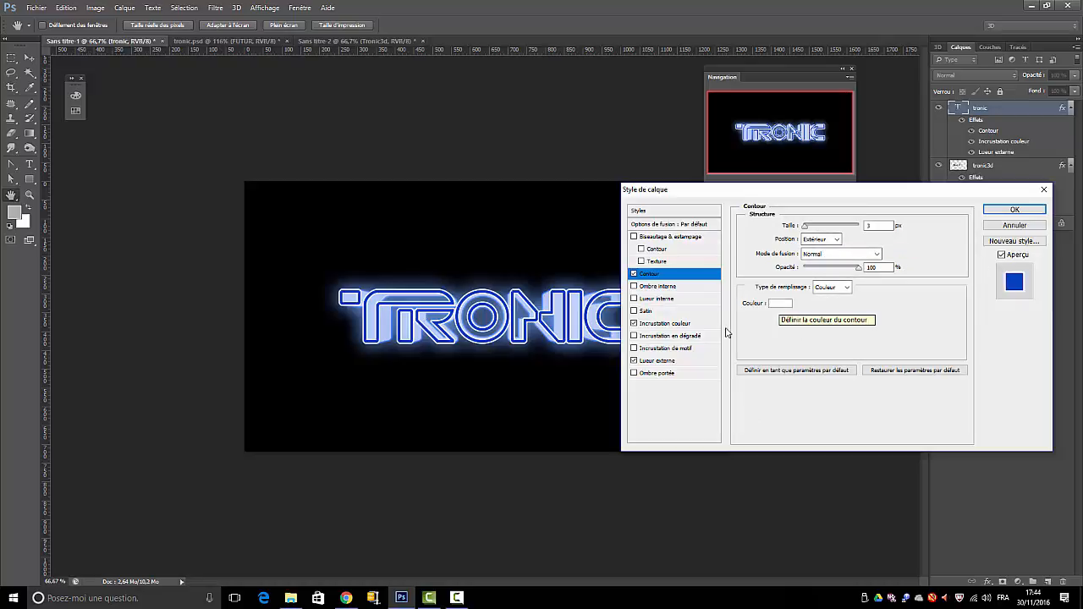
pyautogui.click(678, 325)
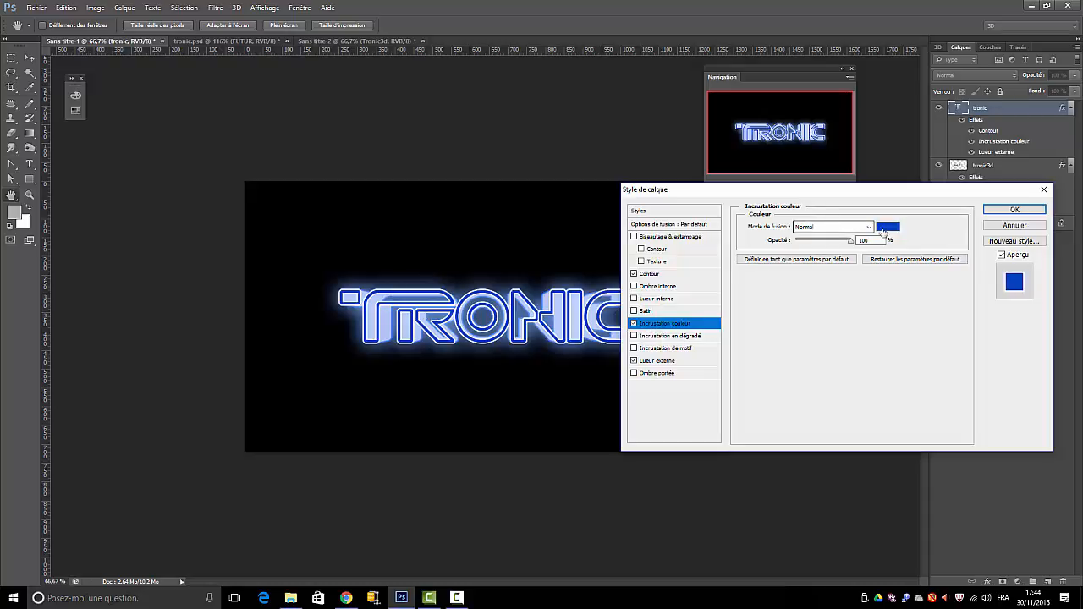
pyautogui.click(886, 228)
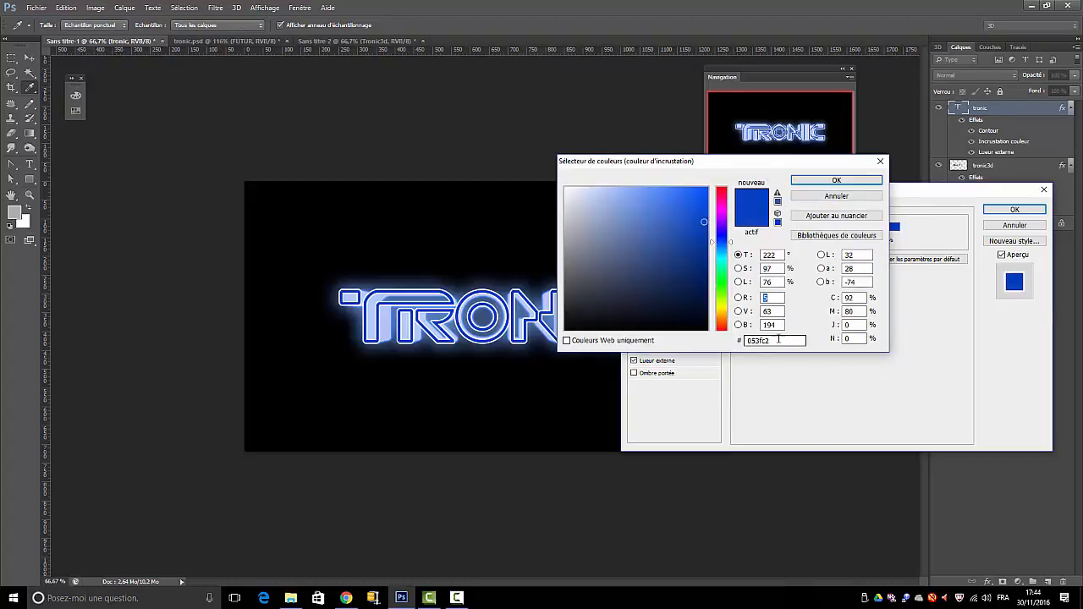
pyautogui.click(830, 180)
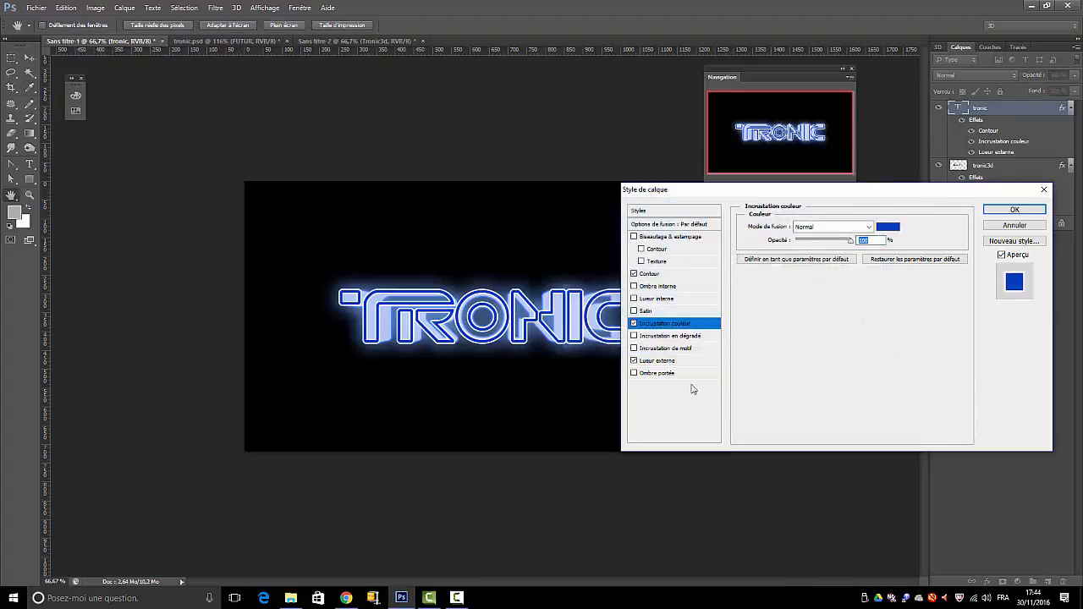
pyautogui.click(659, 361)
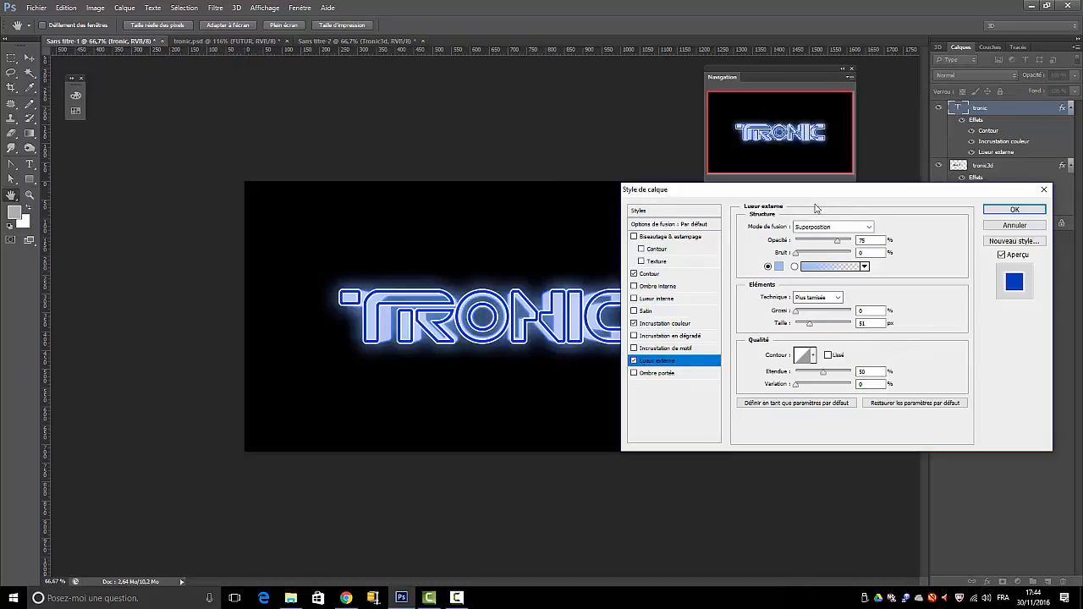
pyautogui.click(779, 267)
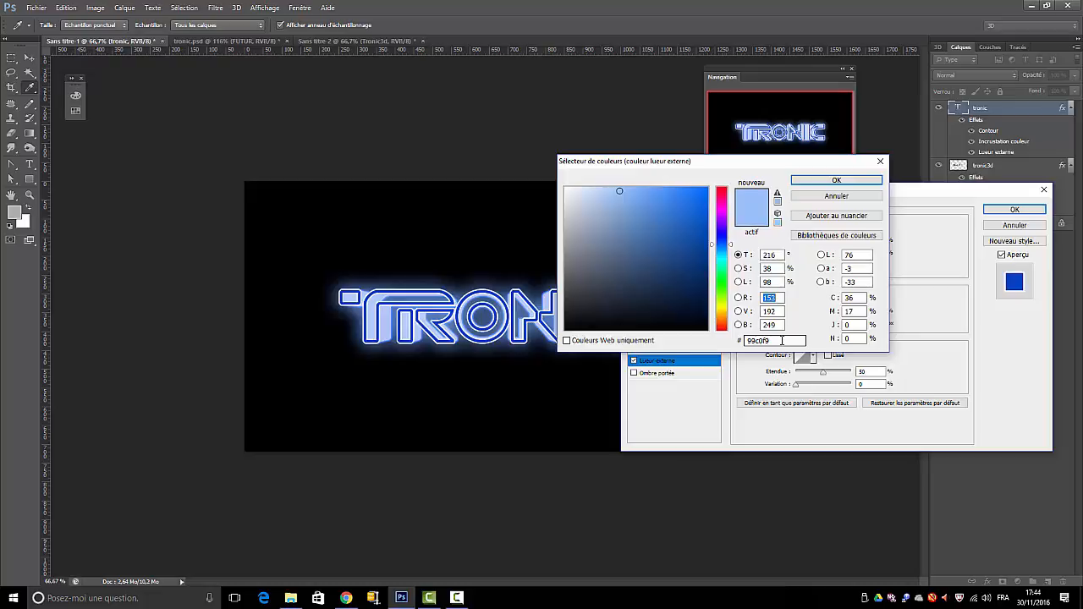
pyautogui.click(835, 180)
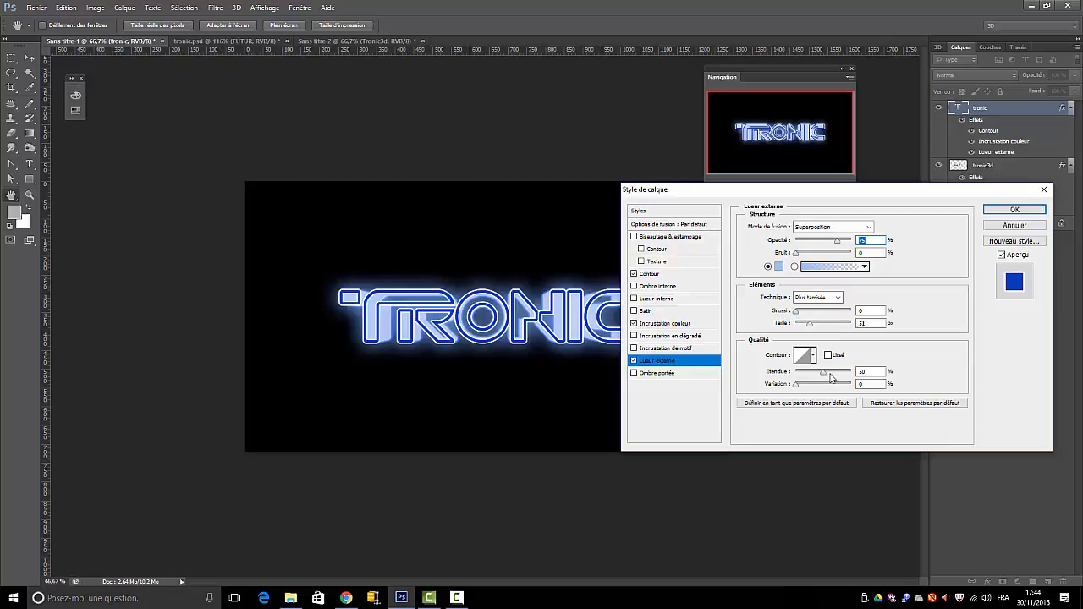
# Set the Etendue of the tronic layer's outer glow to 46% and accept the layer style
pyautogui.moveTo(823, 378)
pyautogui.mouseDown()
pyautogui.moveTo(838, 376)
pyautogui.moveTo(818, 380)
pyautogui.mouseUp()
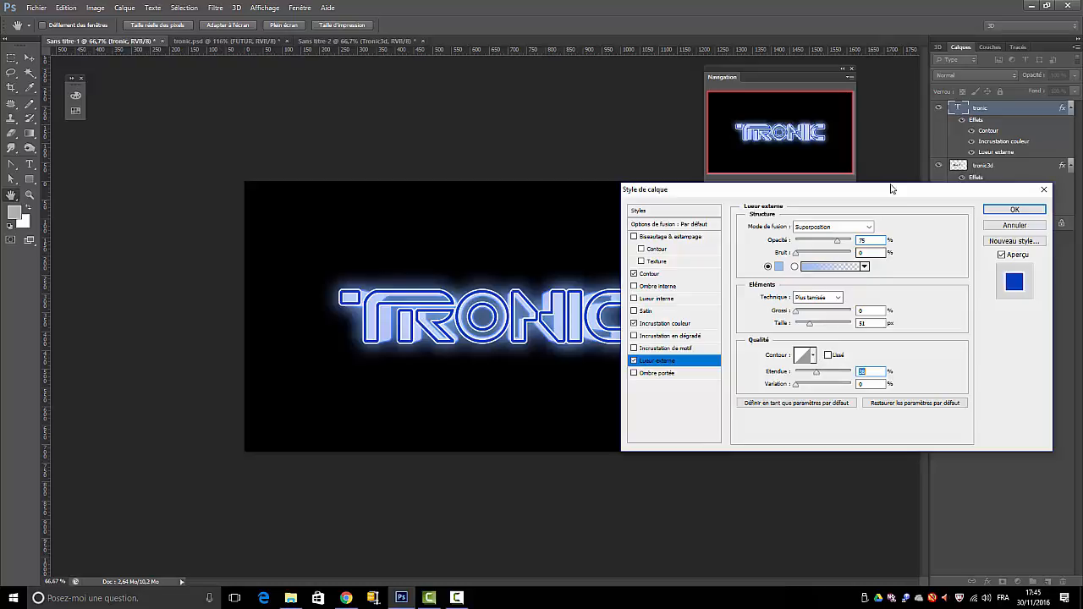
pyautogui.moveTo(887, 194); pyautogui.dragTo(1000, 252)
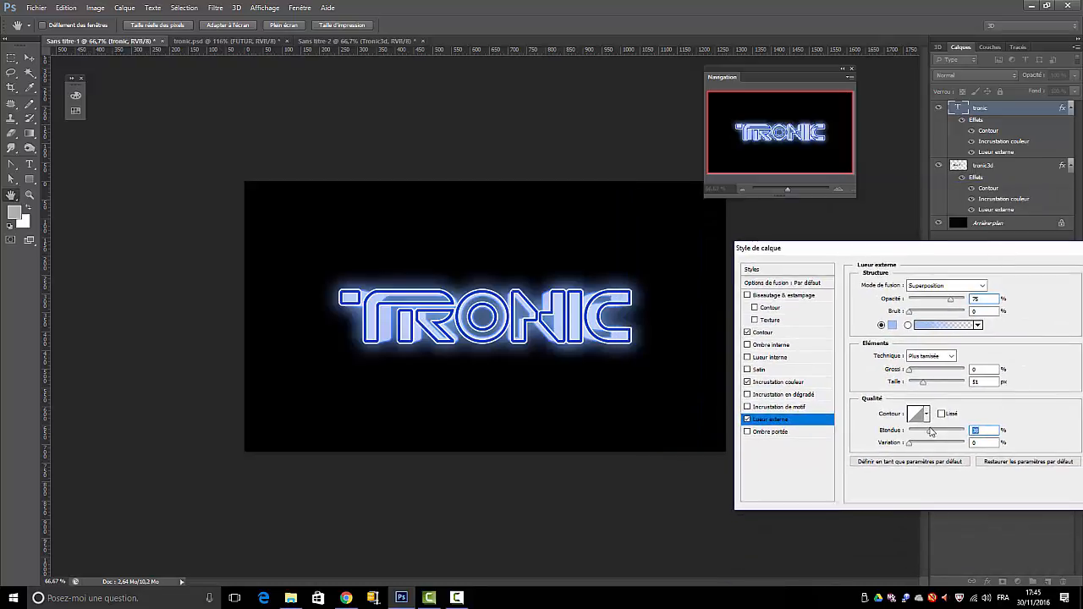
pyautogui.moveTo(931, 432)
pyautogui.mouseDown()
pyautogui.moveTo(943, 434)
pyautogui.moveTo(931, 434)
pyautogui.mouseUp()
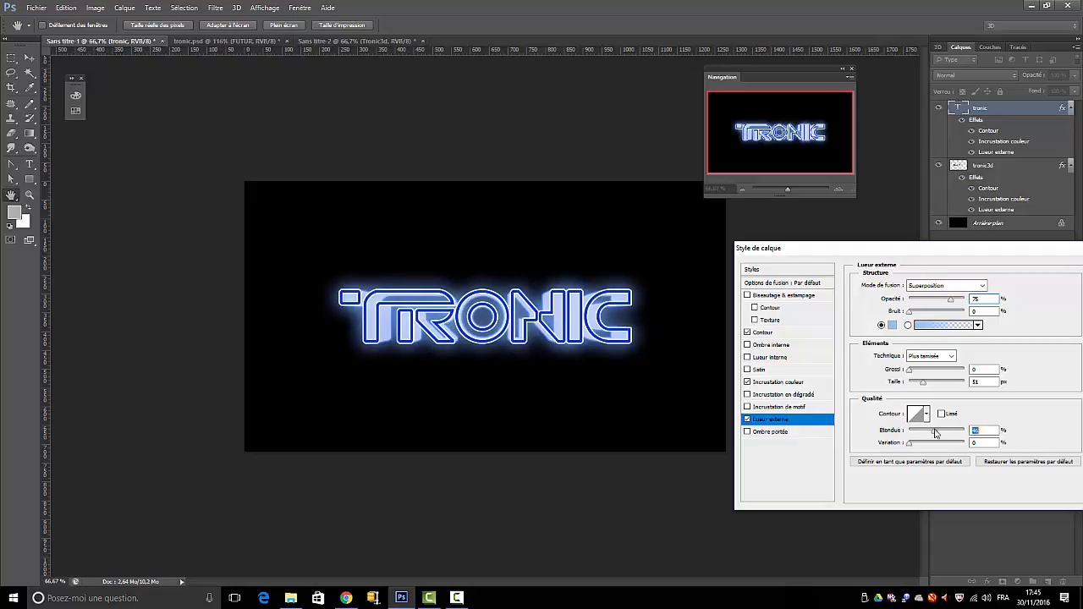
pyautogui.moveTo(910, 370)
pyautogui.mouseDown()
pyautogui.moveTo(944, 372)
pyautogui.moveTo(912, 373)
pyautogui.mouseUp()
pyautogui.moveTo(1026, 259); pyautogui.dragTo(659, 221)
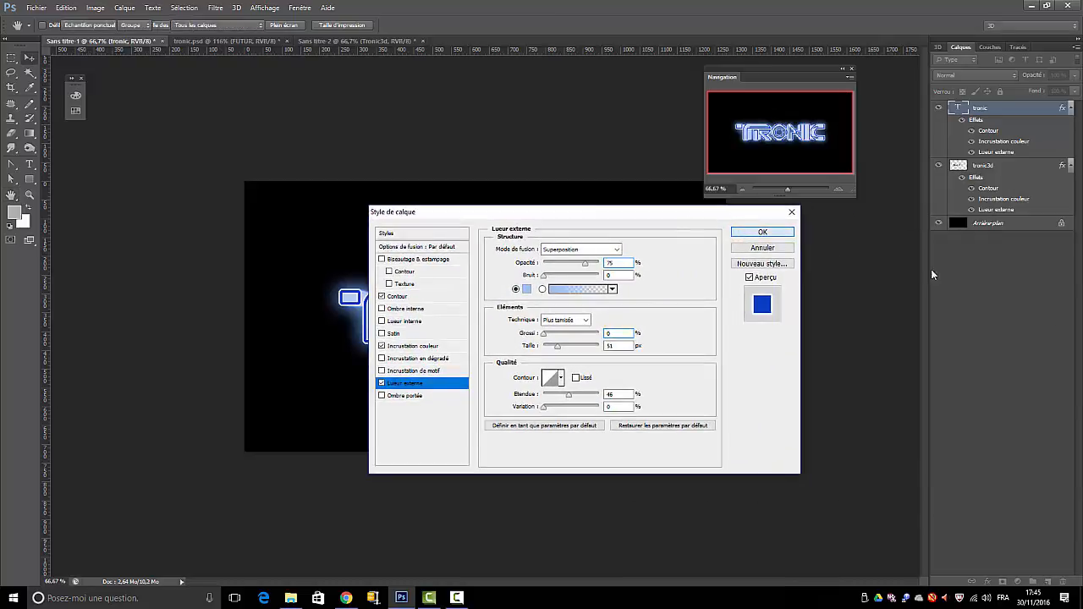
pyautogui.press('Return')
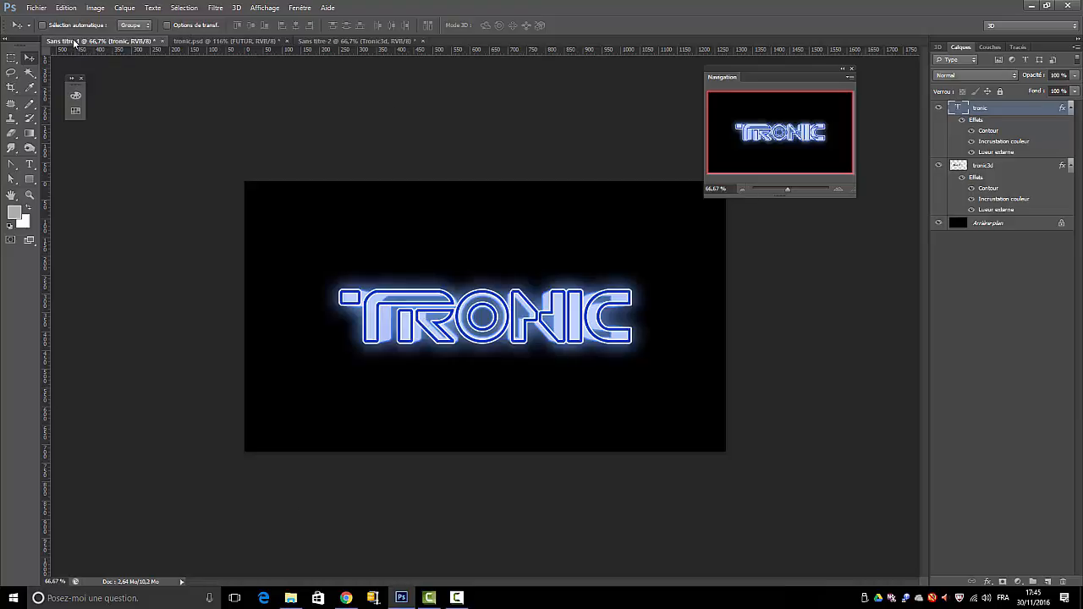
# Copy the 061.TRONOT.21_o image layer from tronic.psd into Sans titre-1, floating the source window for the transfer and docking it again
pyautogui.click(234, 40)
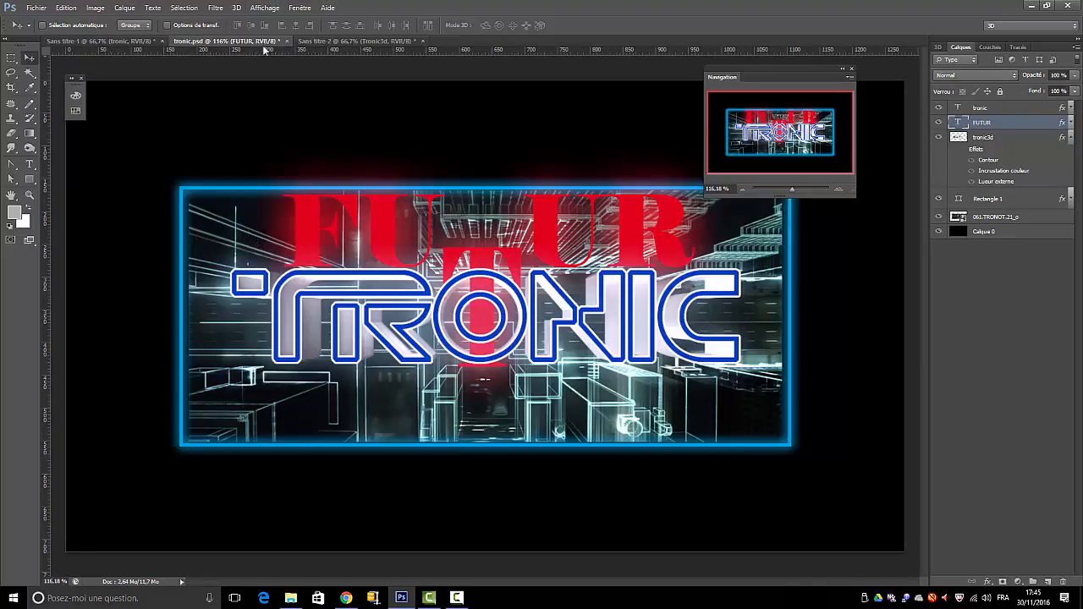
pyautogui.moveTo(240, 44); pyautogui.dragTo(232, 159)
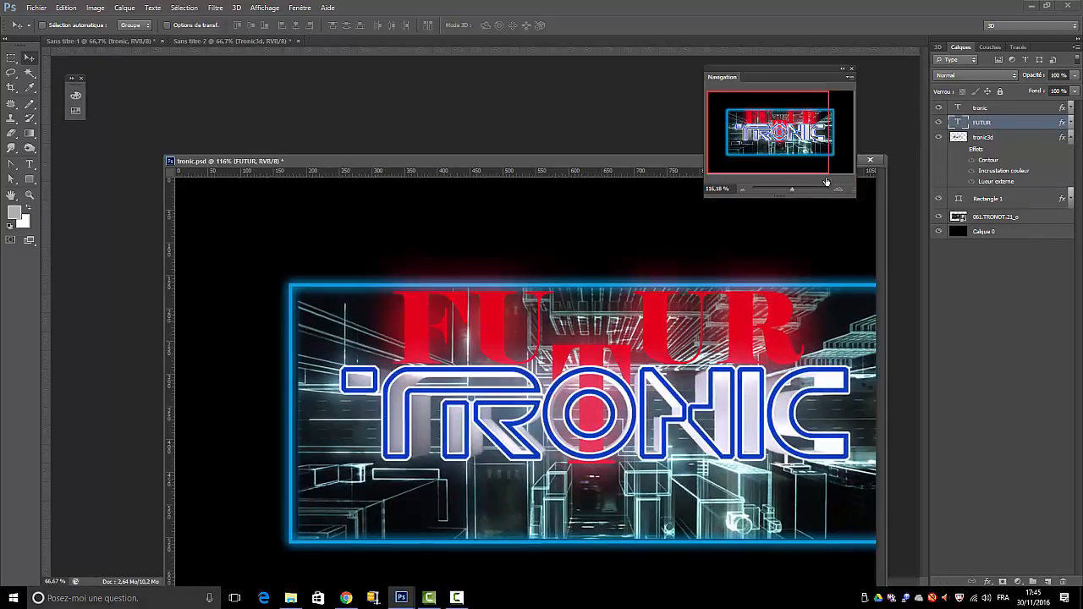
pyautogui.moveTo(544, 160); pyautogui.dragTo(492, 416)
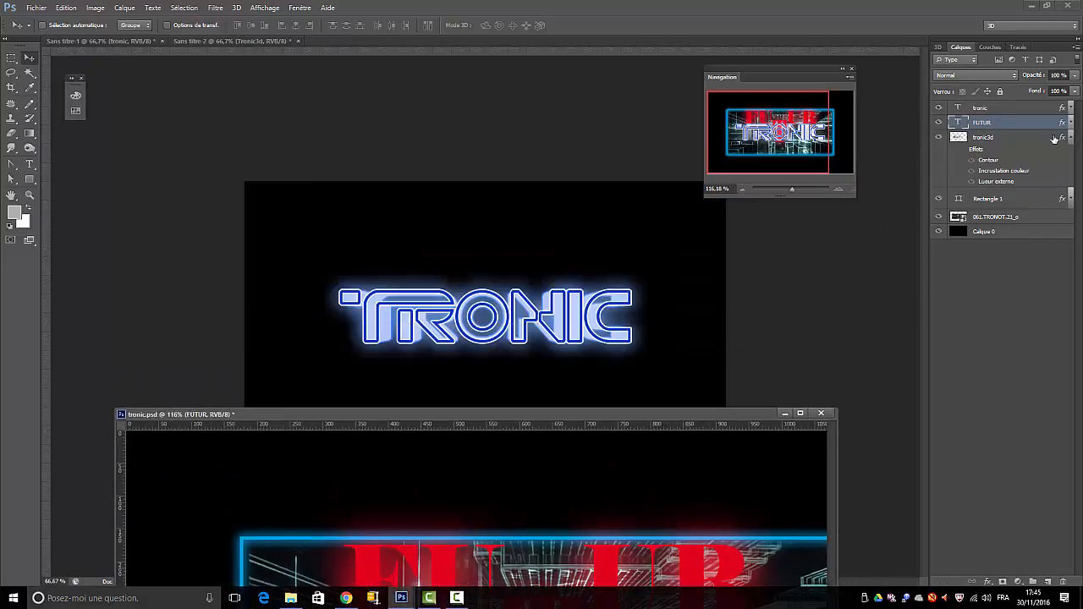
pyautogui.moveTo(973, 219); pyautogui.dragTo(472, 259)
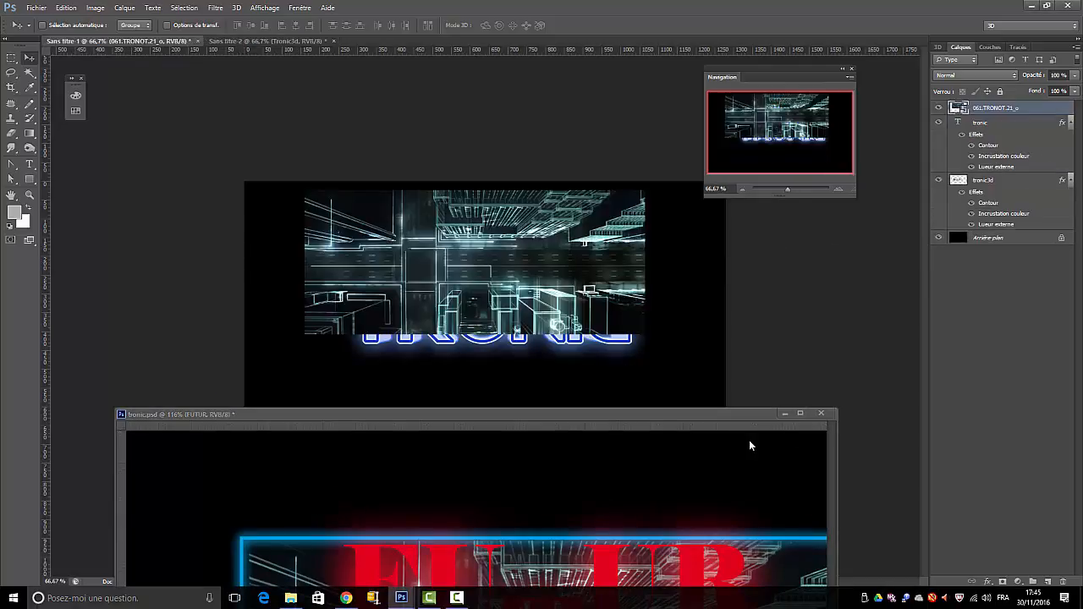
pyautogui.moveTo(734, 413); pyautogui.dragTo(700, 222)
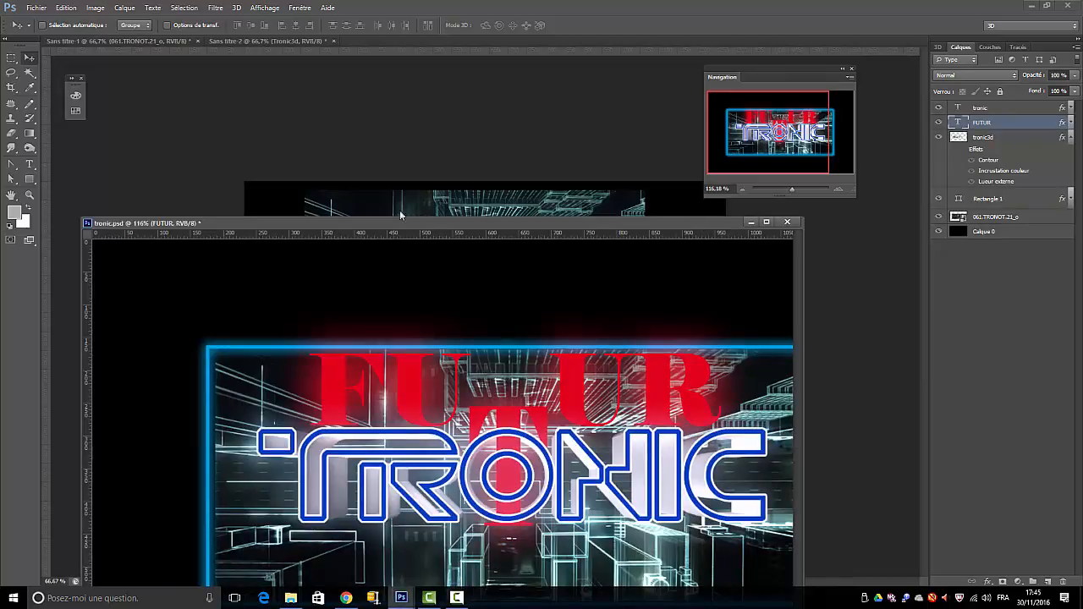
pyautogui.moveTo(390, 218); pyautogui.dragTo(402, 35)
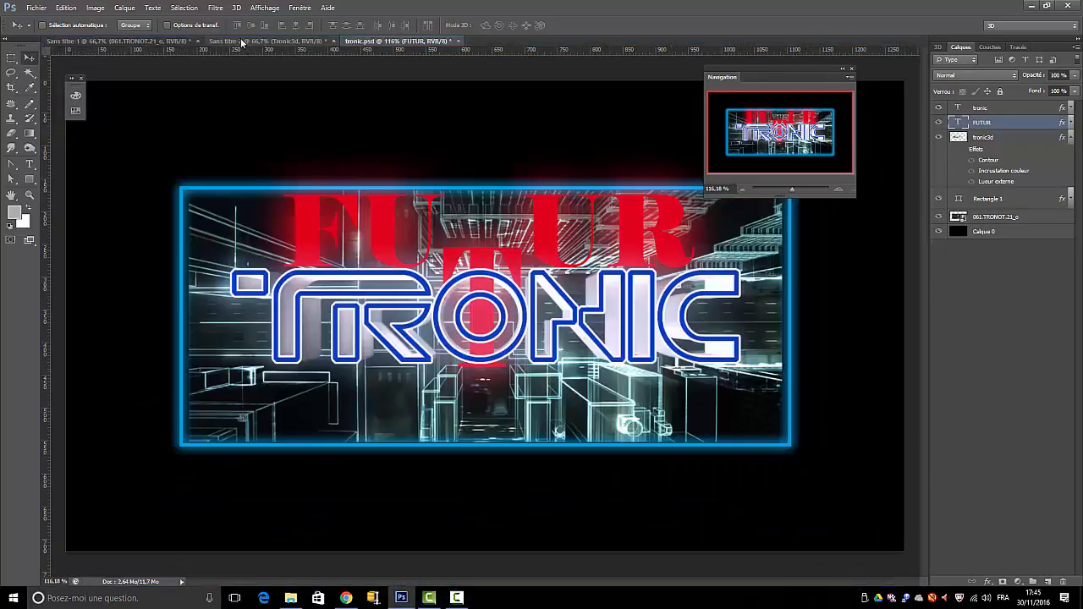
# In Sans titre-1, centre the 061.TRONOT.21_o image behind the title and move its layer between tronic3d and Arrière-plan
pyautogui.click(240, 41)
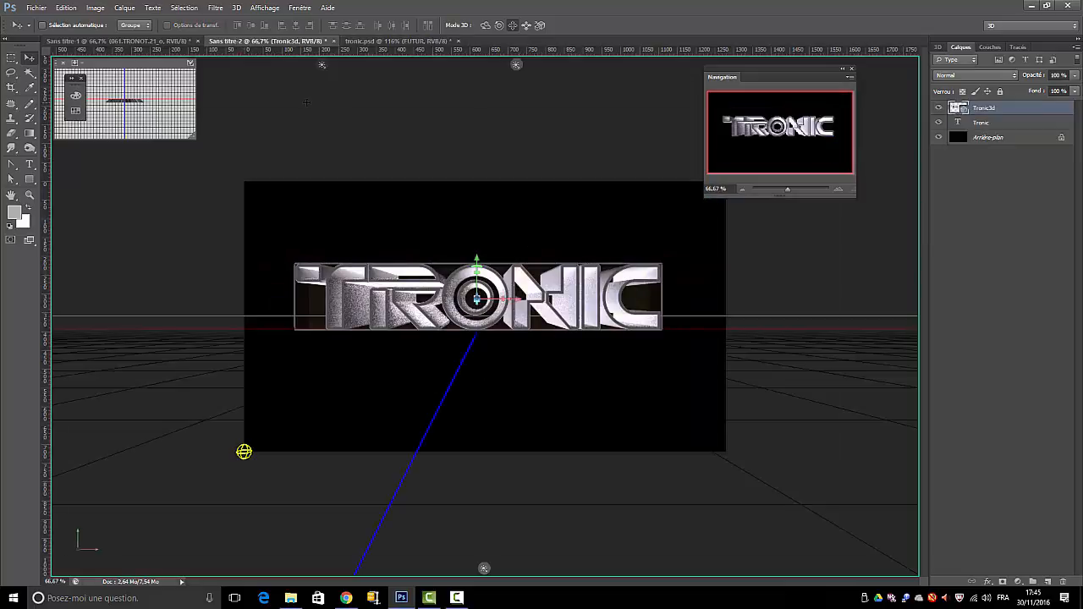
pyautogui.click(93, 40)
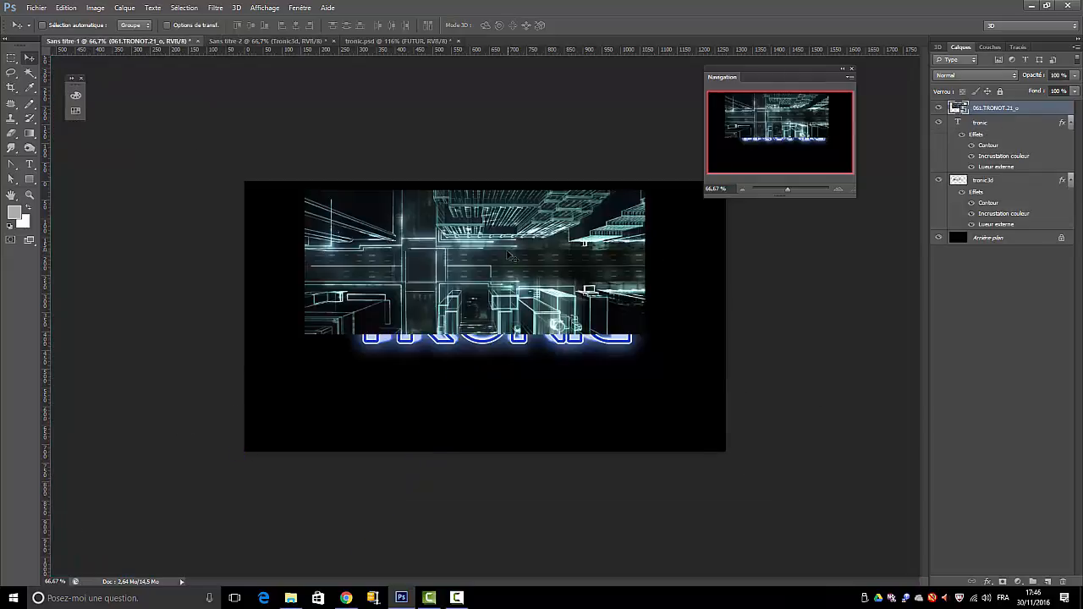
pyautogui.moveTo(659, 311); pyautogui.dragTo(667, 369)
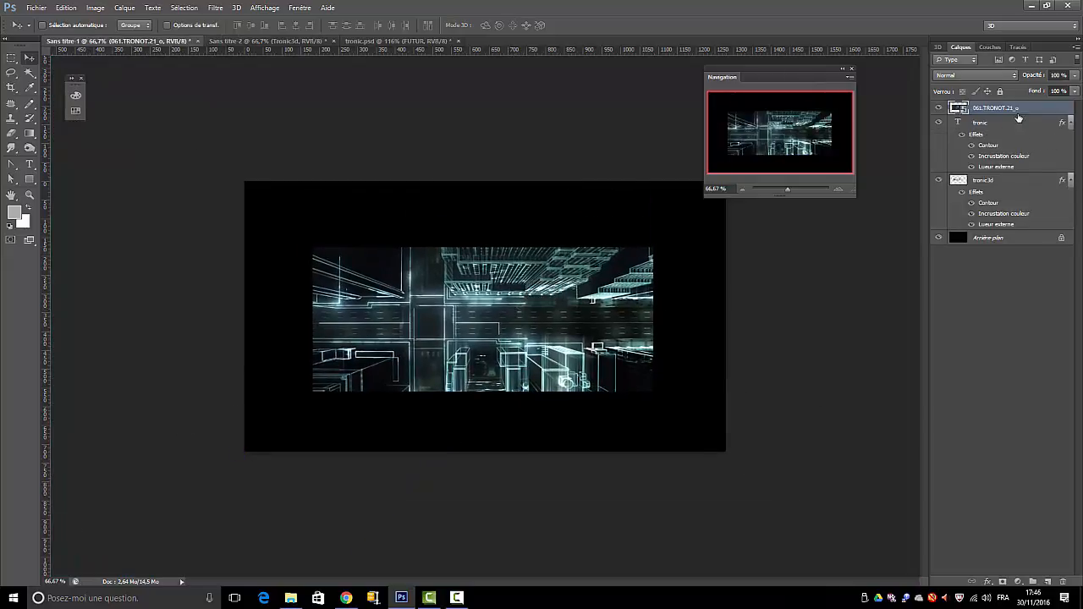
pyautogui.moveTo(1019, 118); pyautogui.dragTo(1005, 228)
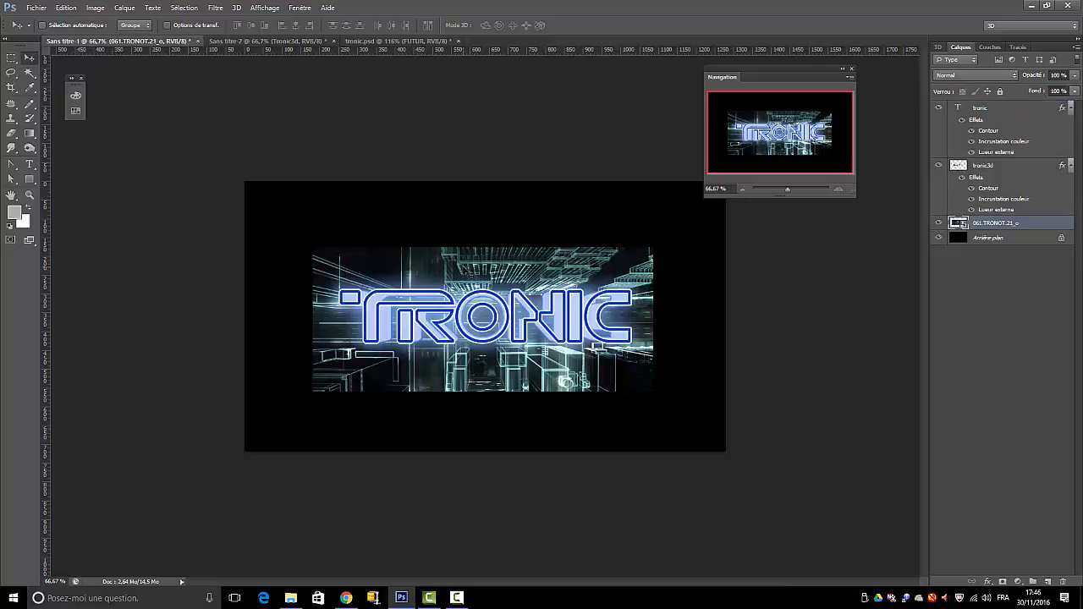
# Add the text FUTUR above the TRONIC title in Cooper Black at 150 px, with no existing layer selected
pyautogui.click(1037, 341)
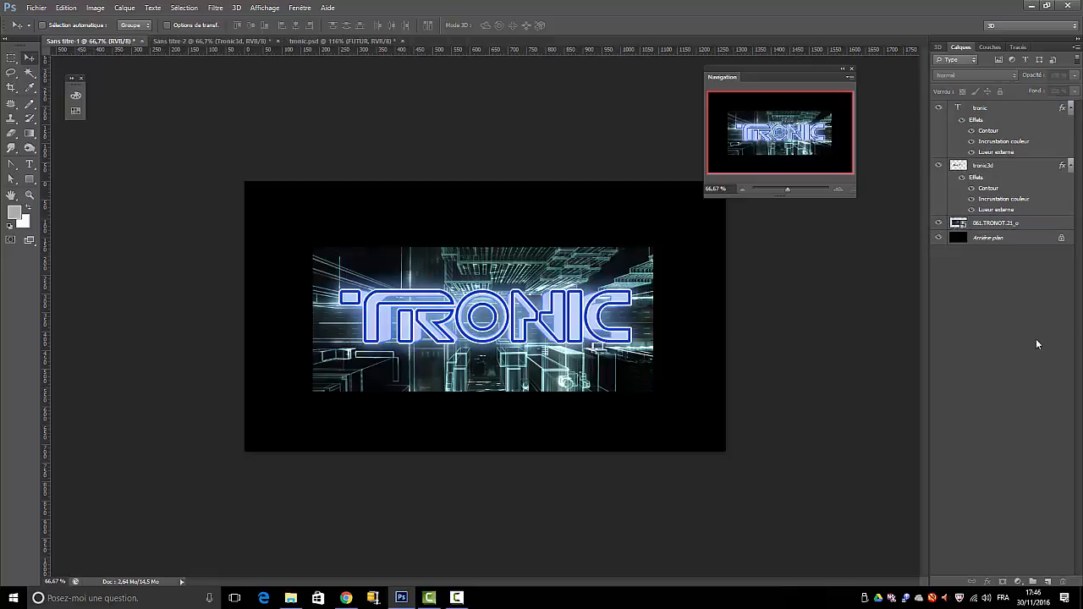
pyautogui.click(31, 165)
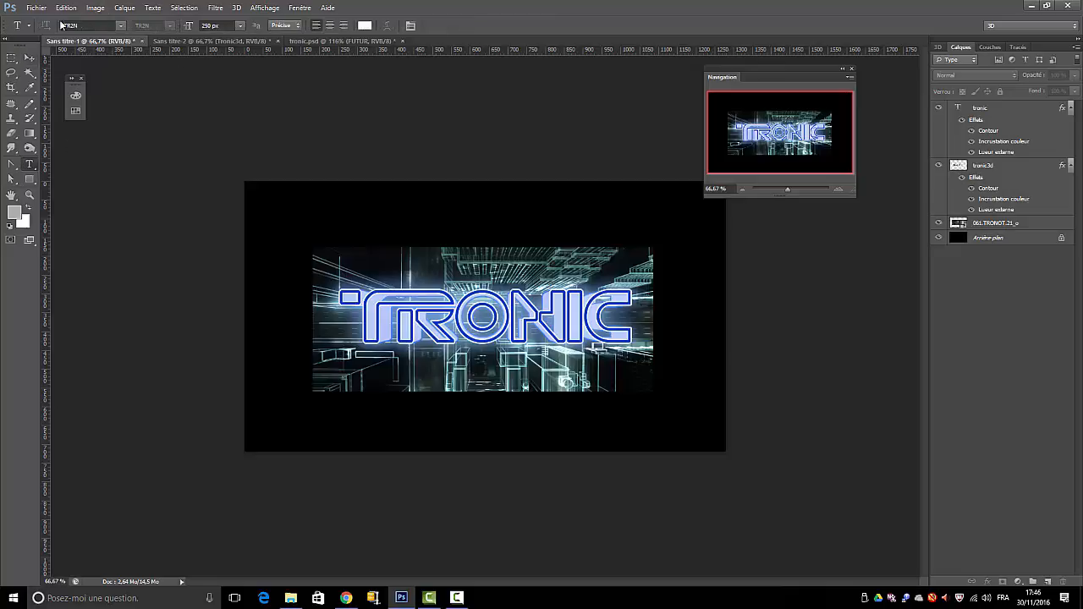
pyautogui.click(121, 24)
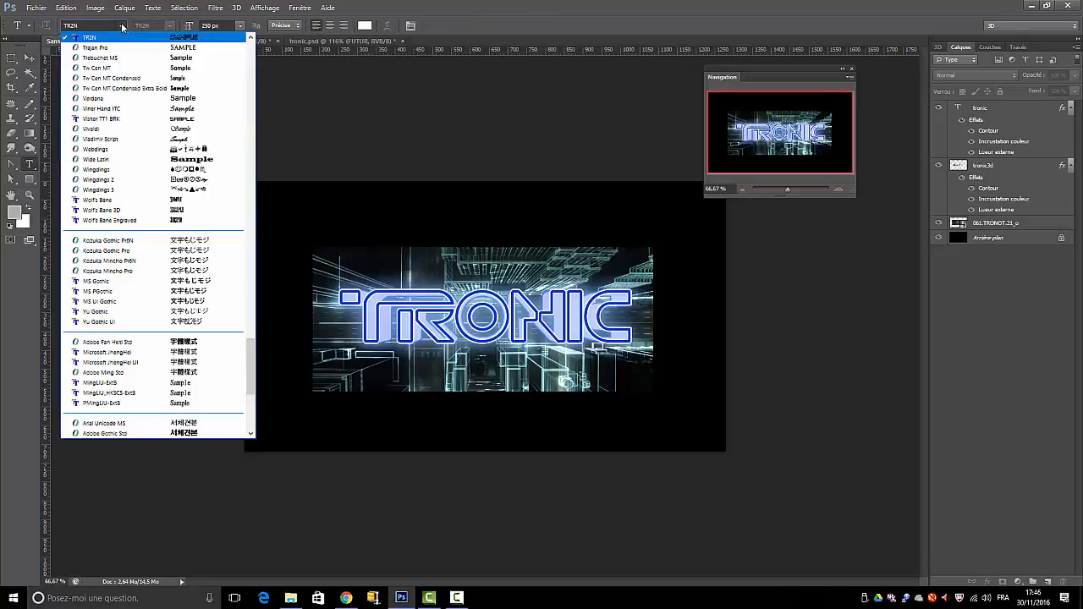
pyautogui.moveTo(253, 361); pyautogui.dragTo(256, 110)
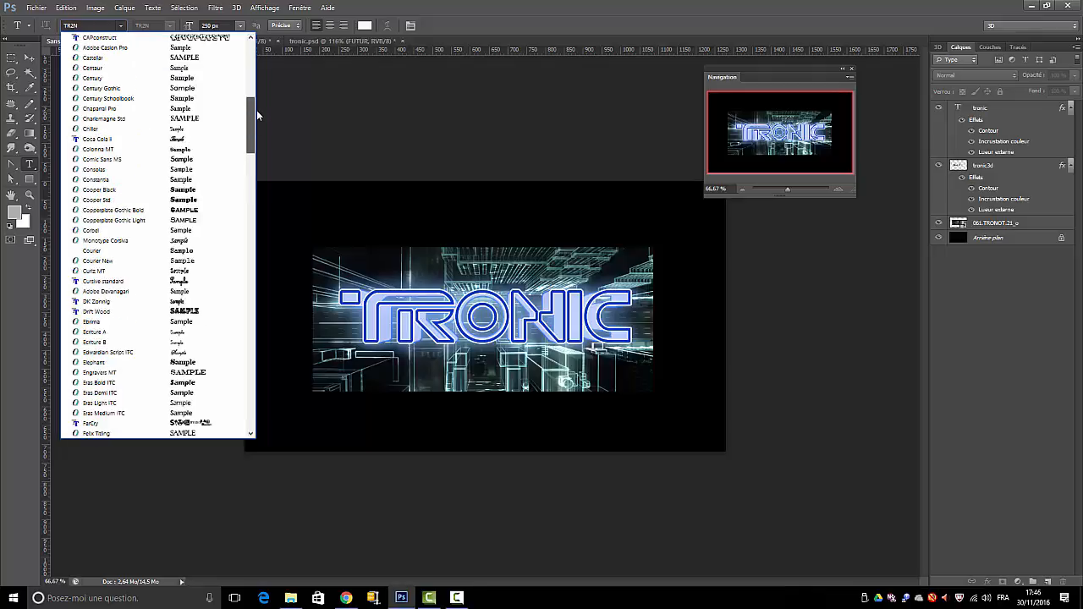
pyautogui.click(181, 189)
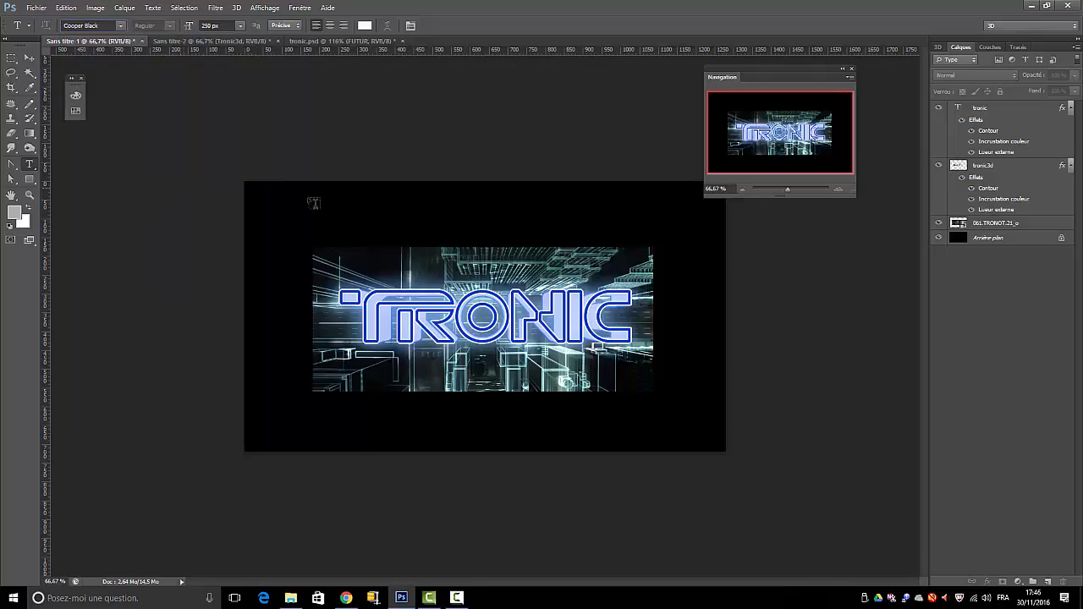
pyautogui.click(382, 248)
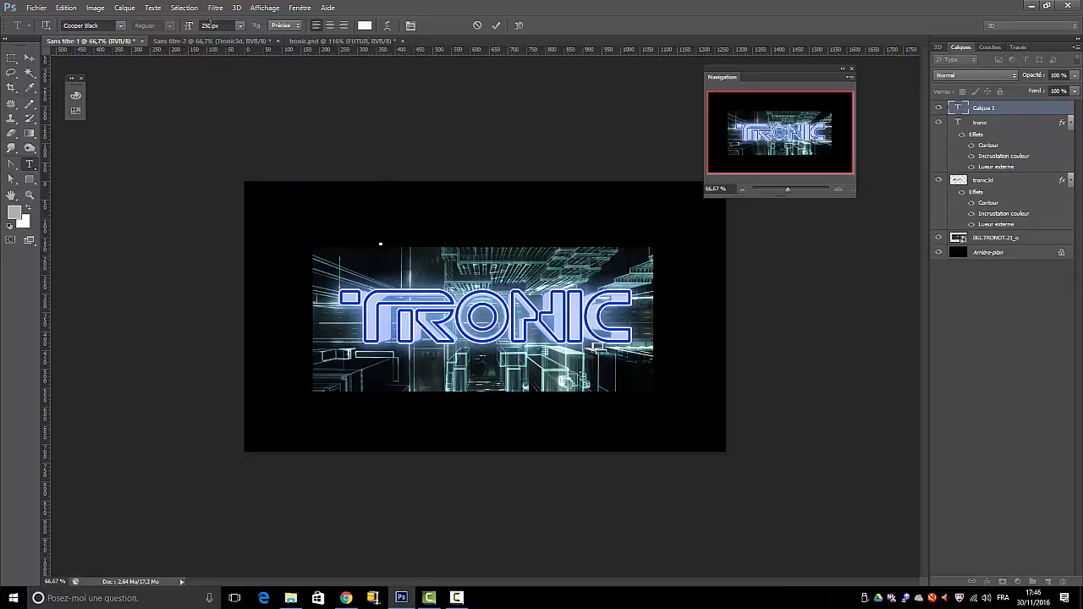
pyautogui.click(187, 27)
pyautogui.write('150')
pyautogui.press('Return')
pyautogui.write('FU')
pyautogui.write('TUR')
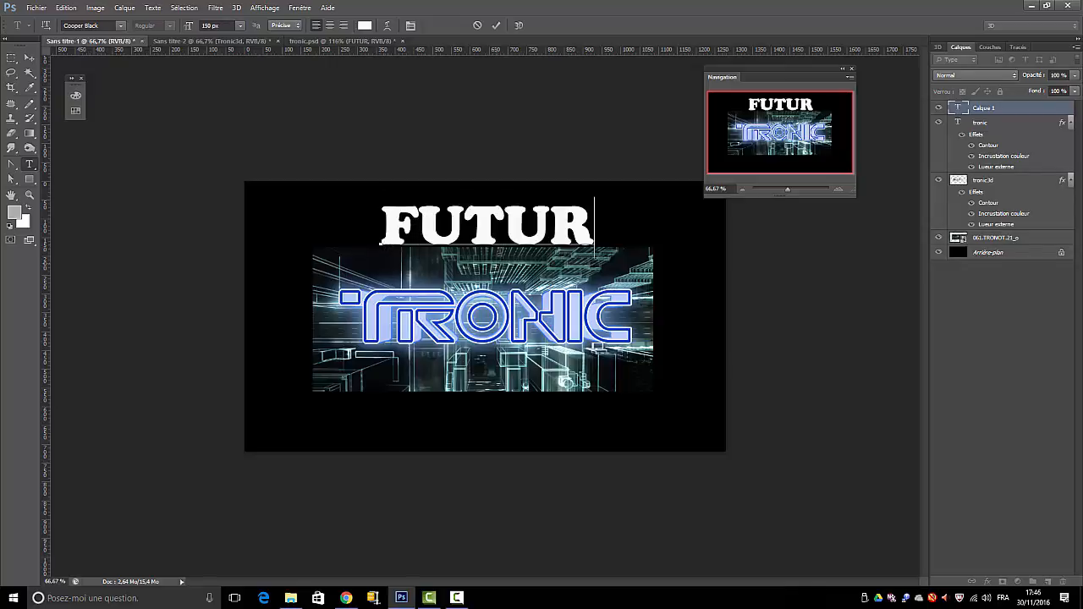
# Change the FUTUR text's font to Engravers MT and move the word down to sit just above the TRONIC title
pyautogui.doubleClick(960, 108)
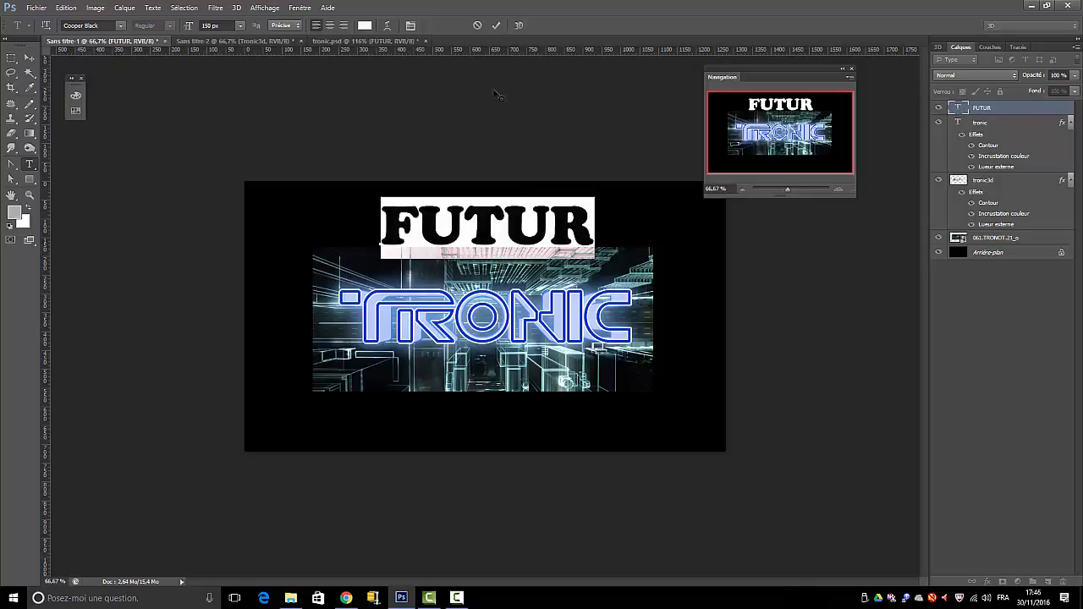
pyautogui.click(122, 25)
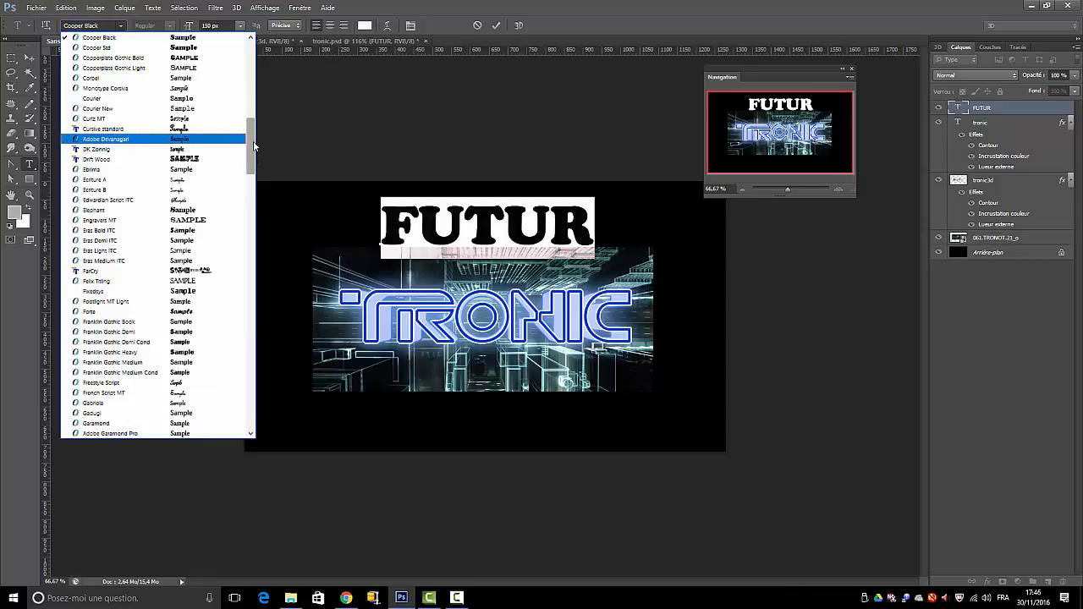
pyautogui.scroll(-2, 170, 170)
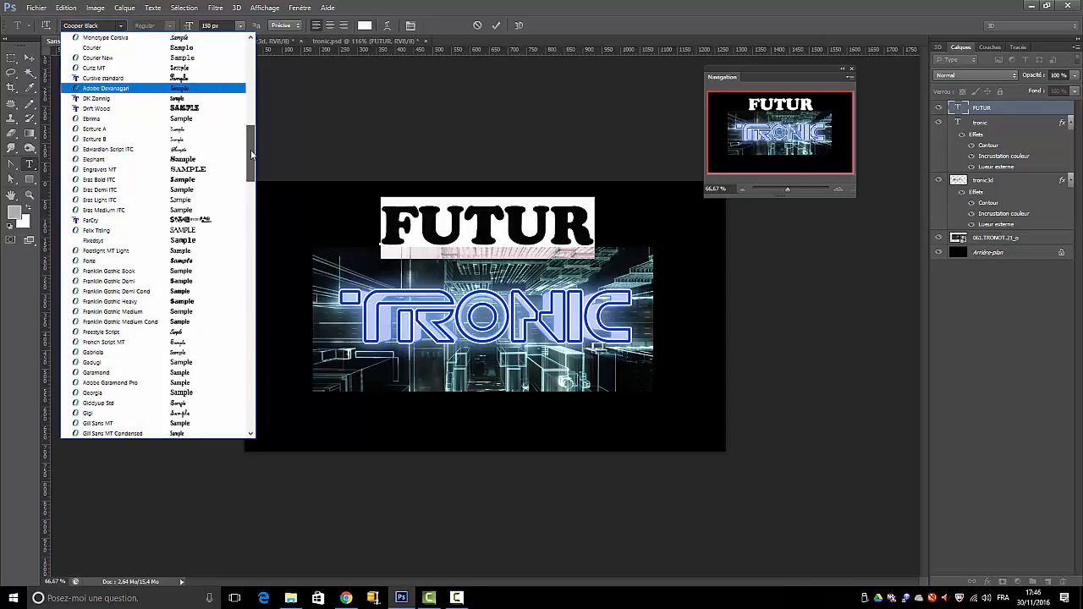
pyautogui.click(184, 173)
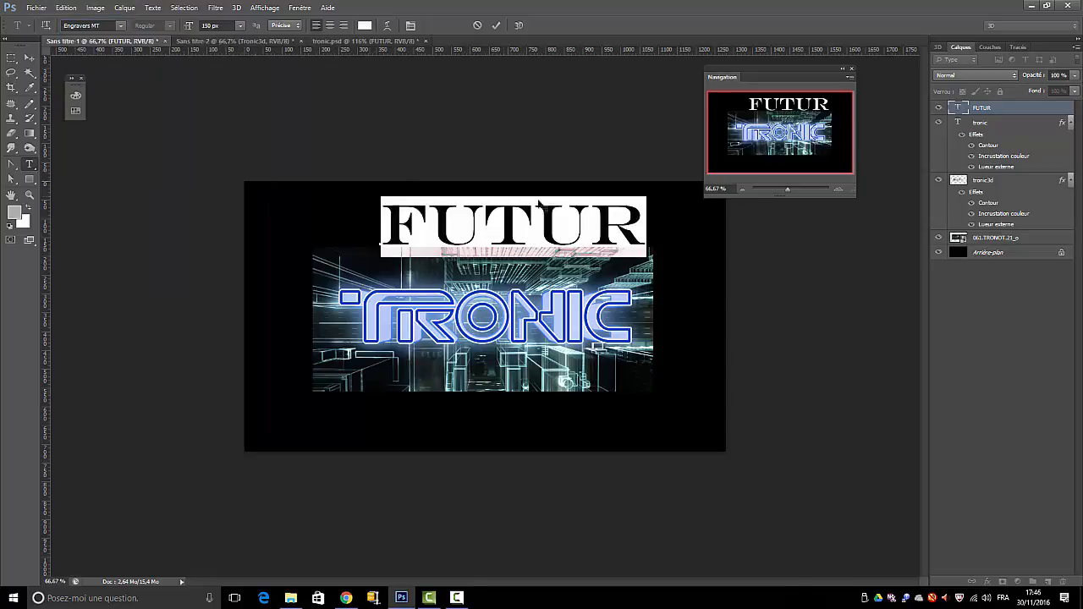
pyautogui.click(497, 28)
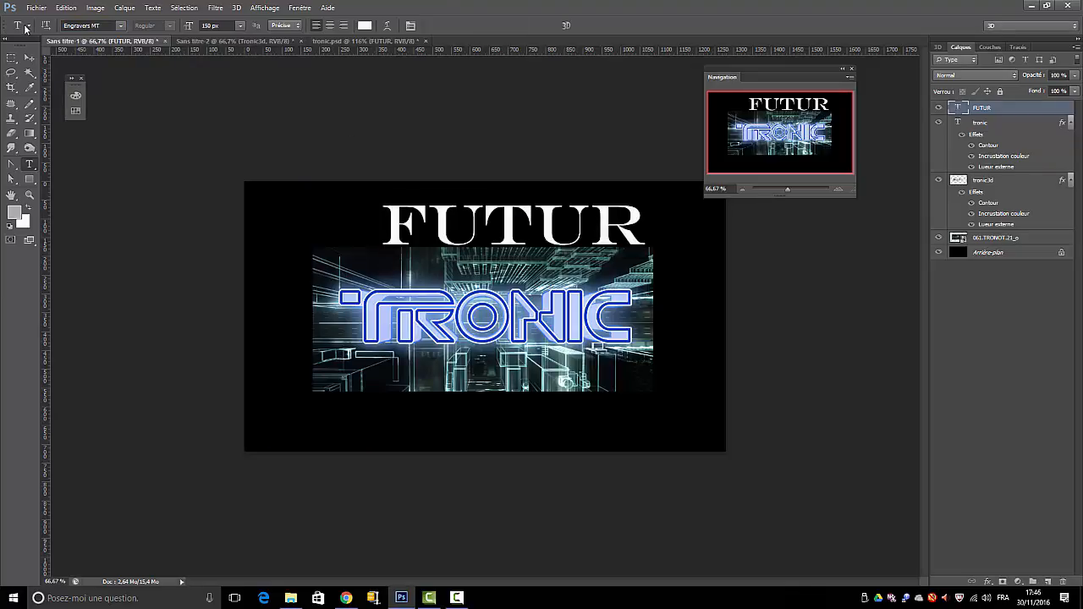
pyautogui.press('v')
pyautogui.moveTo(511, 222); pyautogui.dragTo(490, 242)
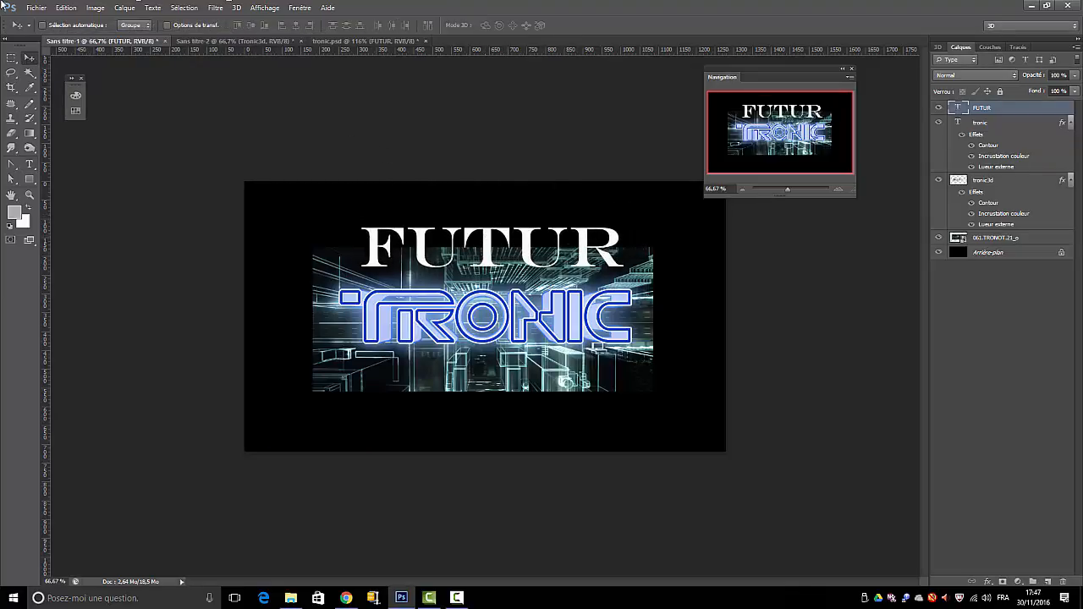
# Open the FUTUR layer's style and add a red colour overlay (f61010), keeping the canvas text in view
pyautogui.click(124, 7)
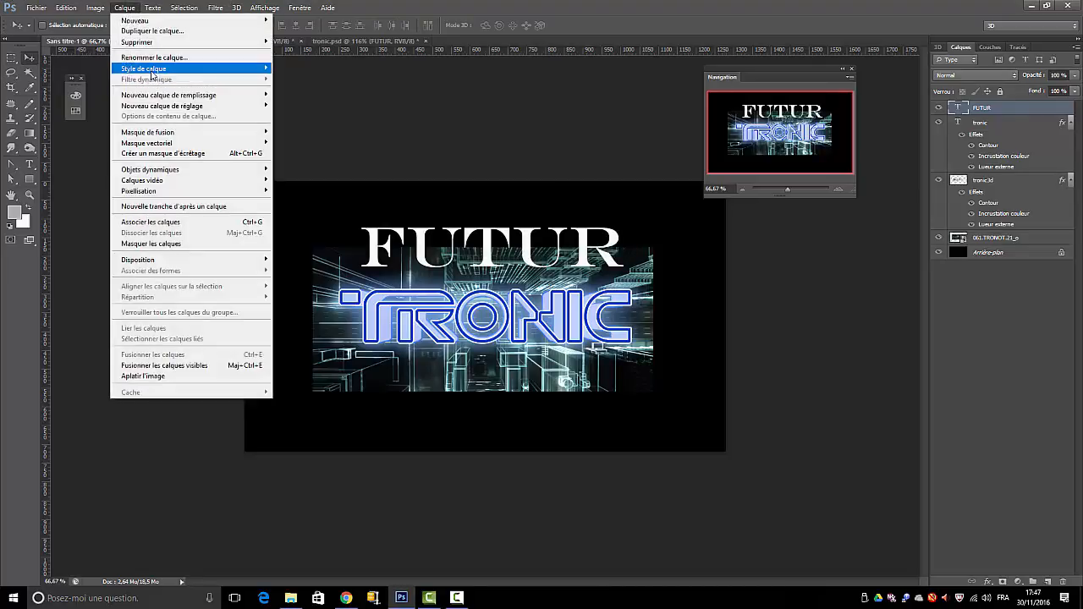
pyautogui.moveTo(152, 72)
pyautogui.click(307, 69)
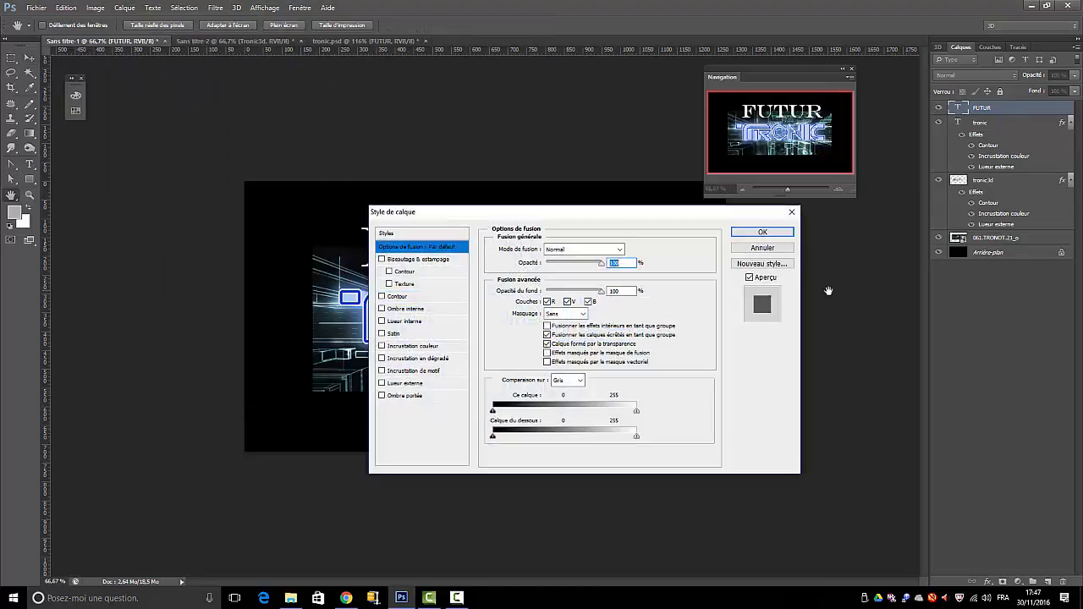
pyautogui.moveTo(595, 215); pyautogui.dragTo(969, 141)
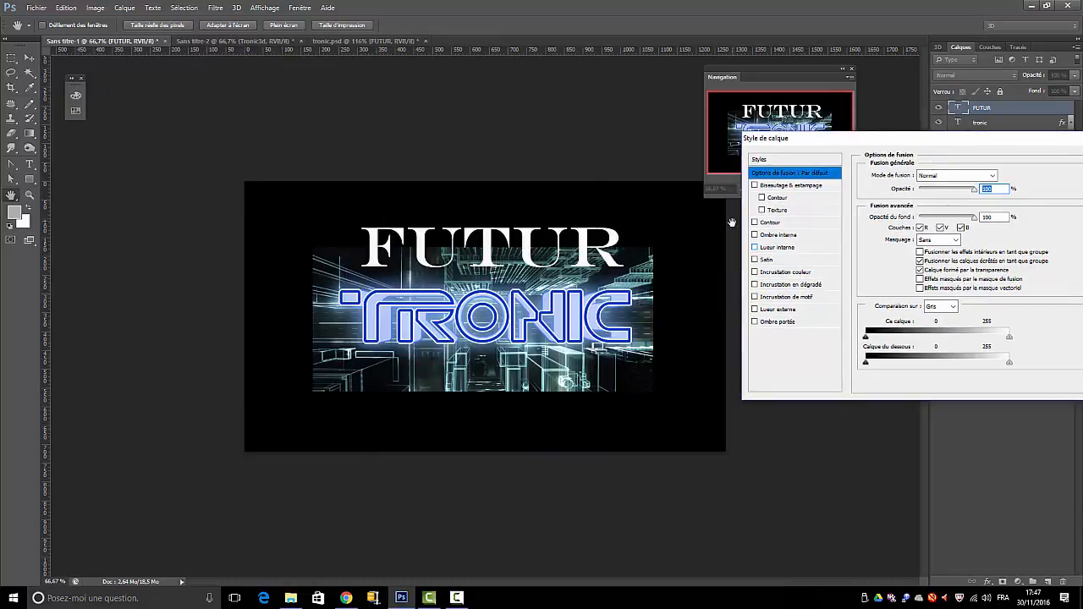
pyautogui.click(755, 272)
pyautogui.click(789, 272)
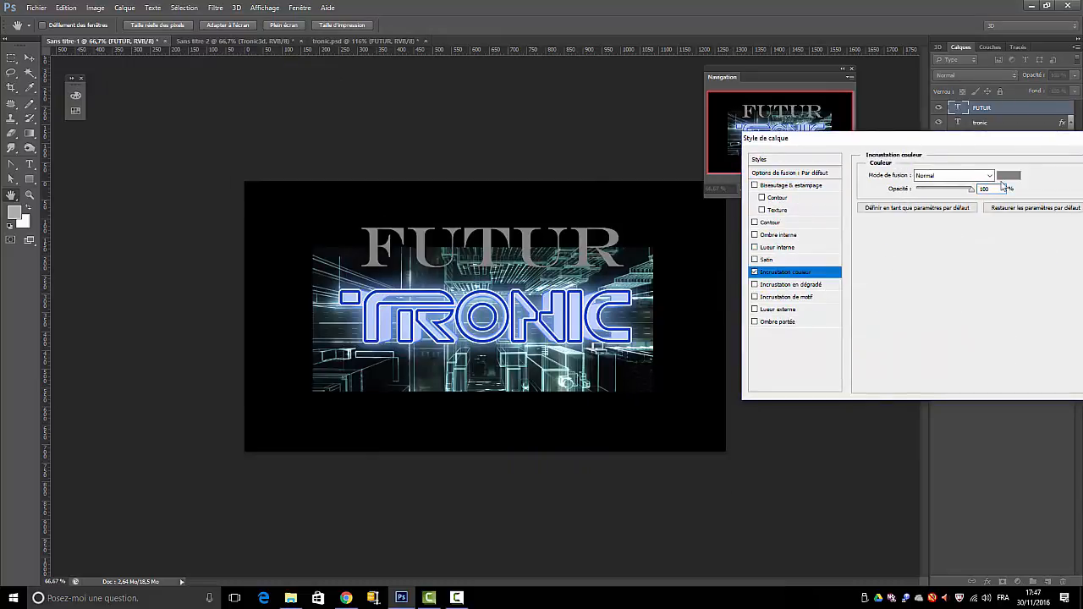
pyautogui.click(1009, 176)
pyautogui.click(698, 192)
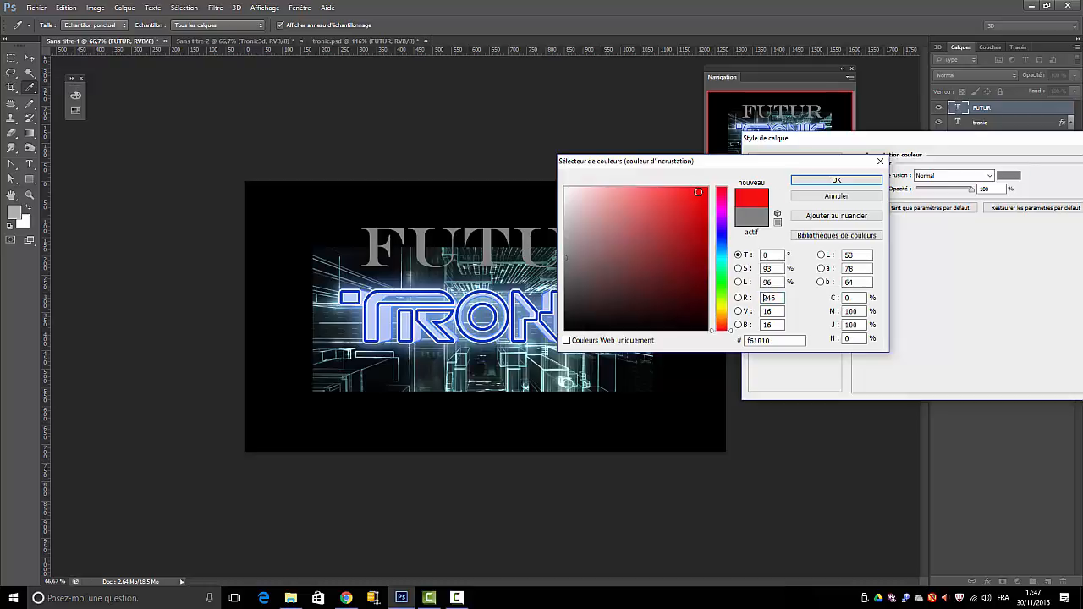
pyautogui.click(835, 179)
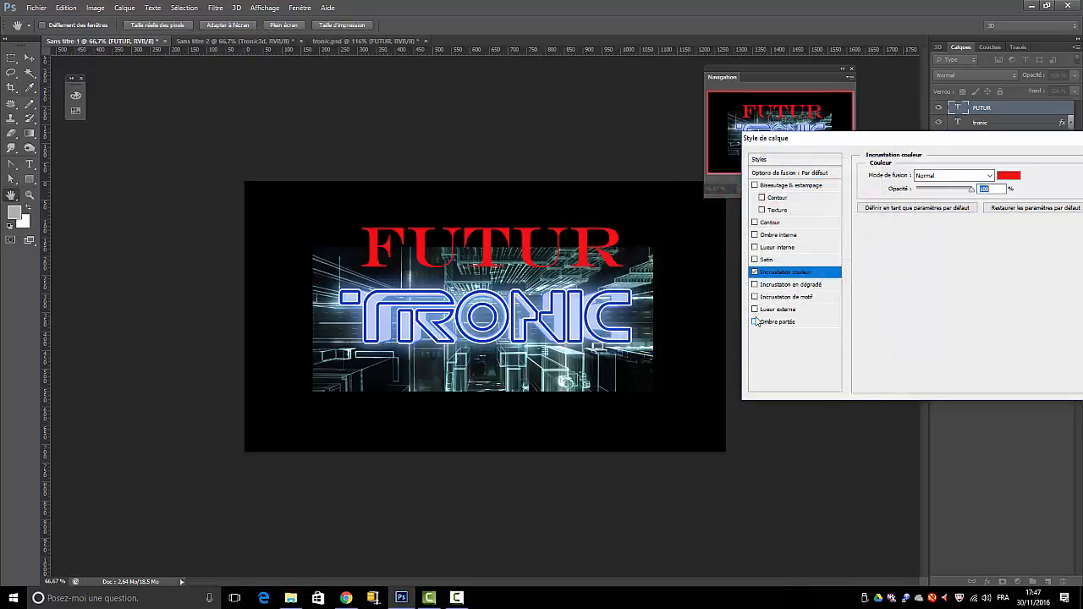
# Add a red outer glow (fa1111) to FUTUR with Taille 98 px and slightly raised Grossi, and accept the layer style
pyautogui.click(755, 309)
pyautogui.click(783, 309)
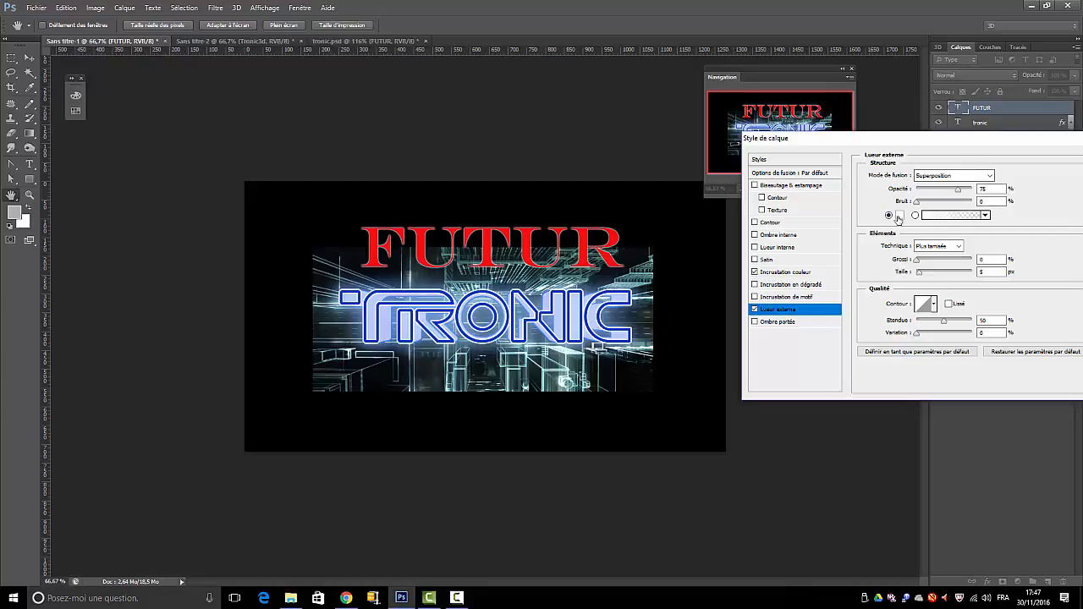
pyautogui.click(899, 217)
pyautogui.click(699, 189)
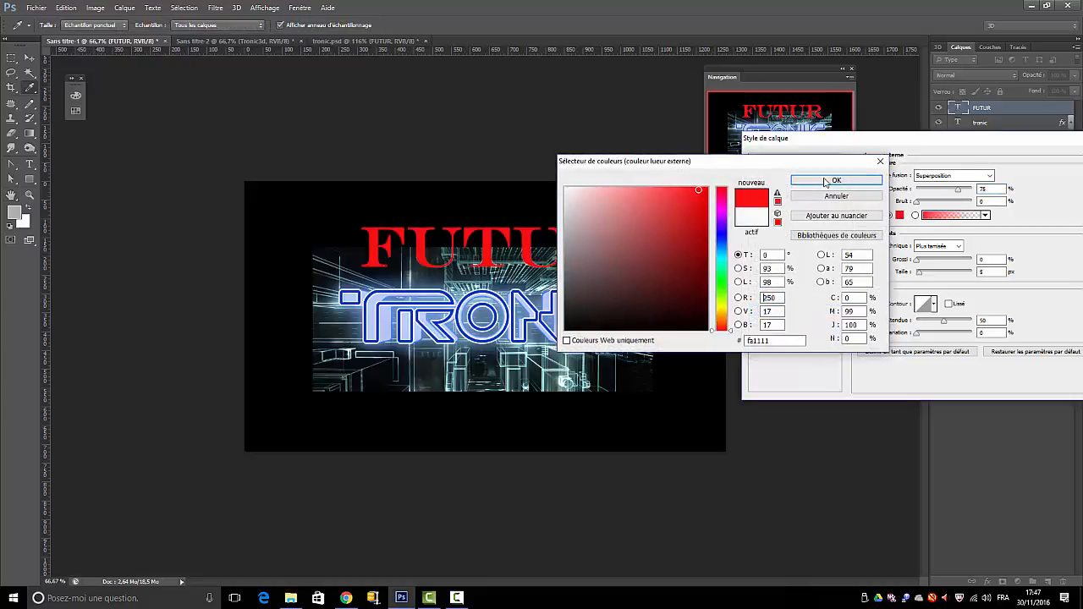
pyautogui.click(825, 182)
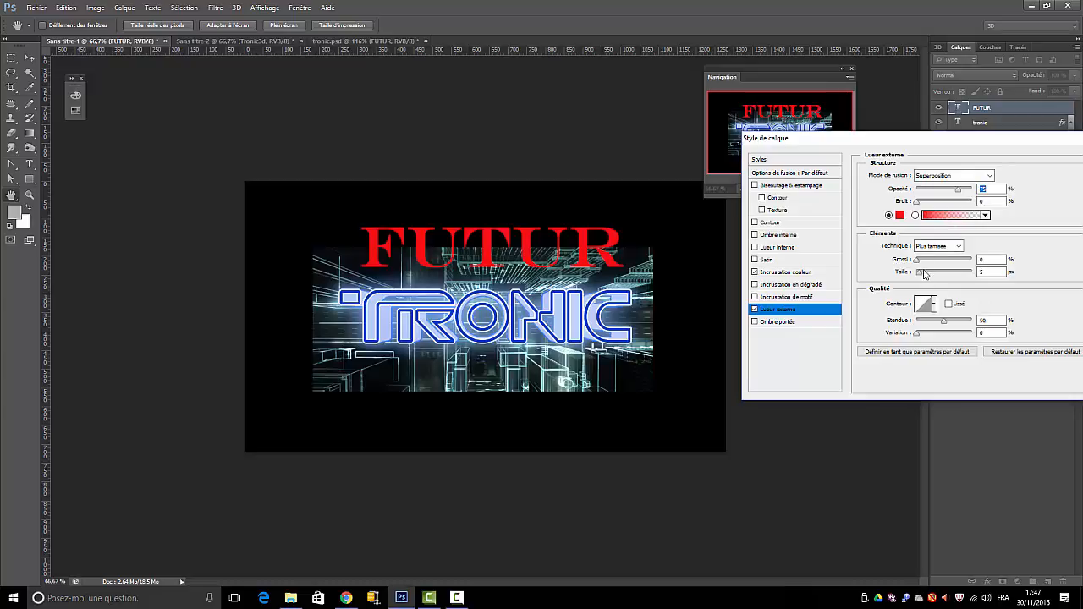
pyautogui.moveTo(923, 275)
pyautogui.mouseDown()
pyautogui.moveTo(960, 276)
pyautogui.moveTo(939, 277)
pyautogui.mouseUp()
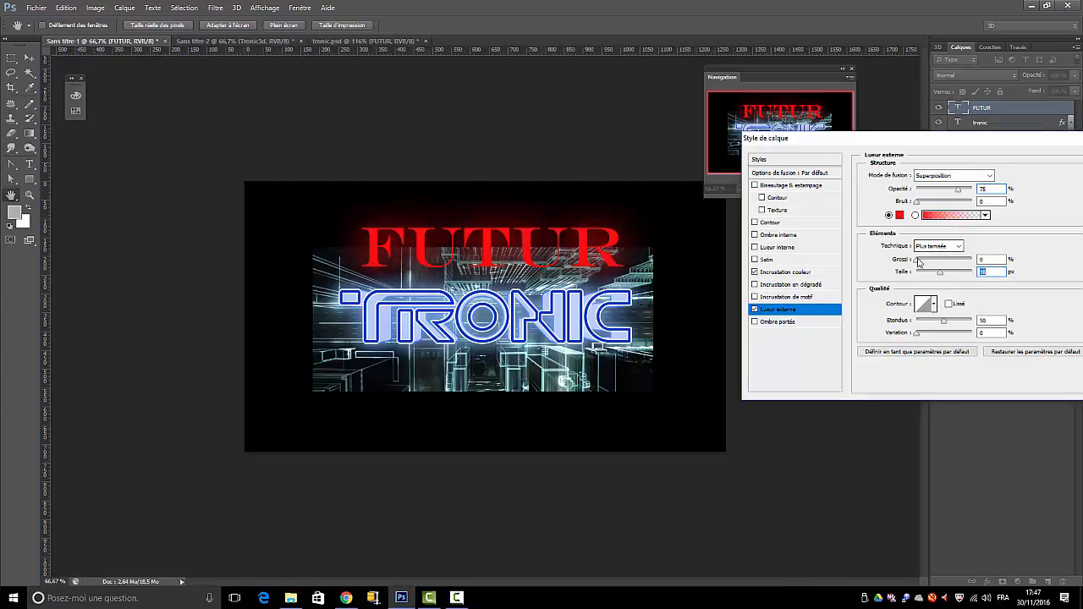
pyautogui.moveTo(917, 259); pyautogui.dragTo(919, 263)
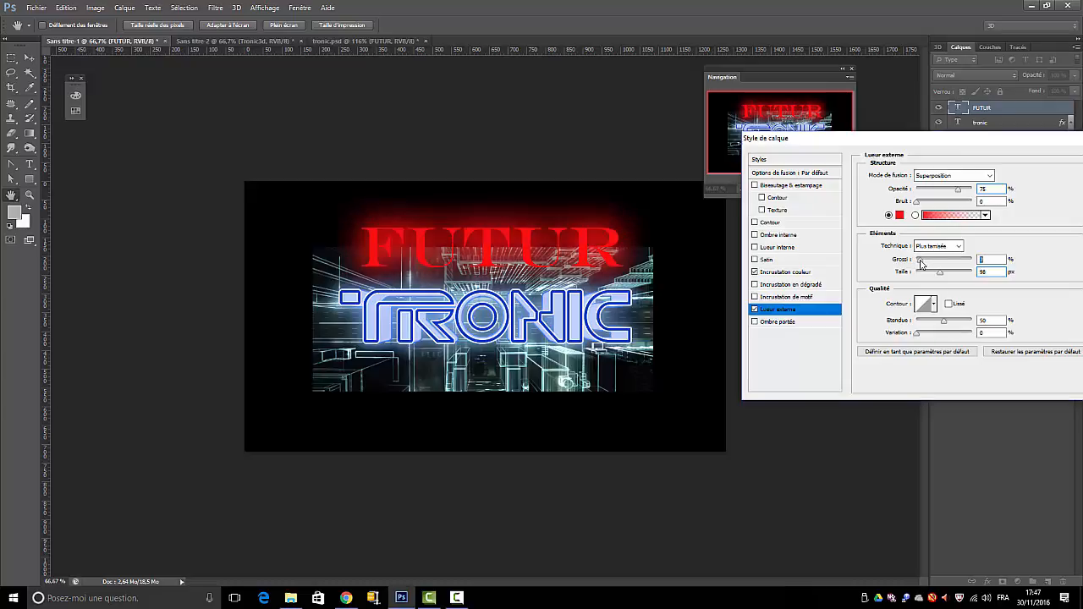
pyautogui.moveTo(1018, 140); pyautogui.dragTo(519, 188)
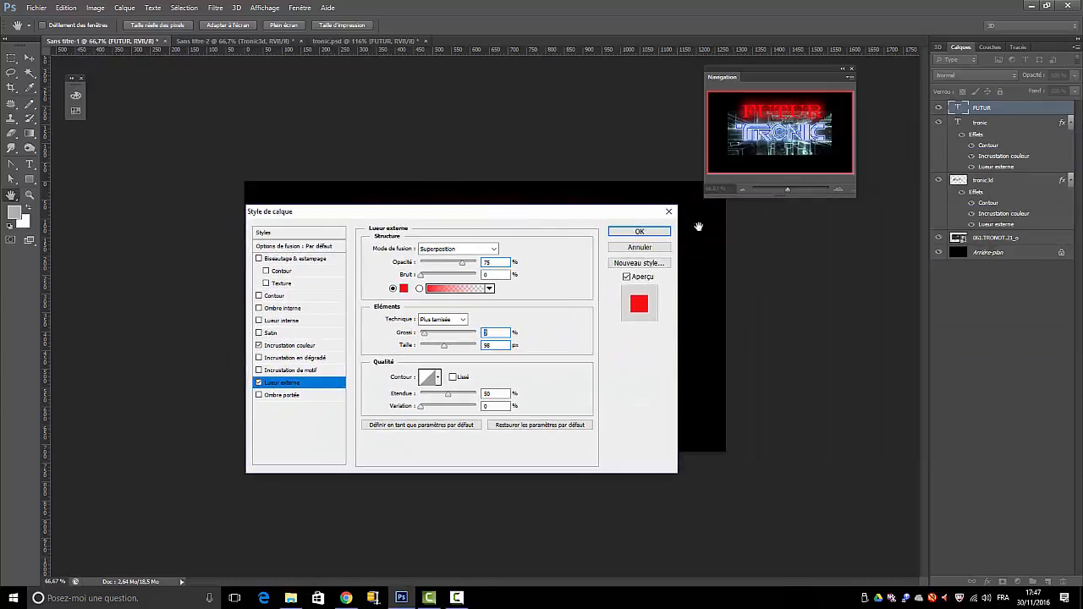
pyautogui.click(635, 234)
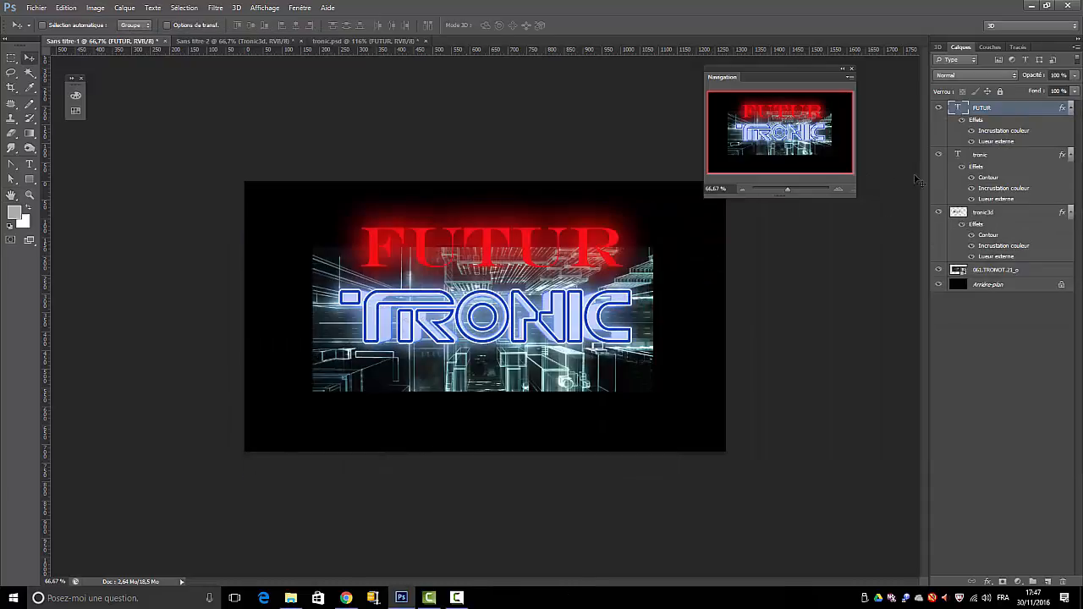
# Select only the T of FUTUR and lower it with a baseline shift of -134 px
pyautogui.doubleClick(961, 108)
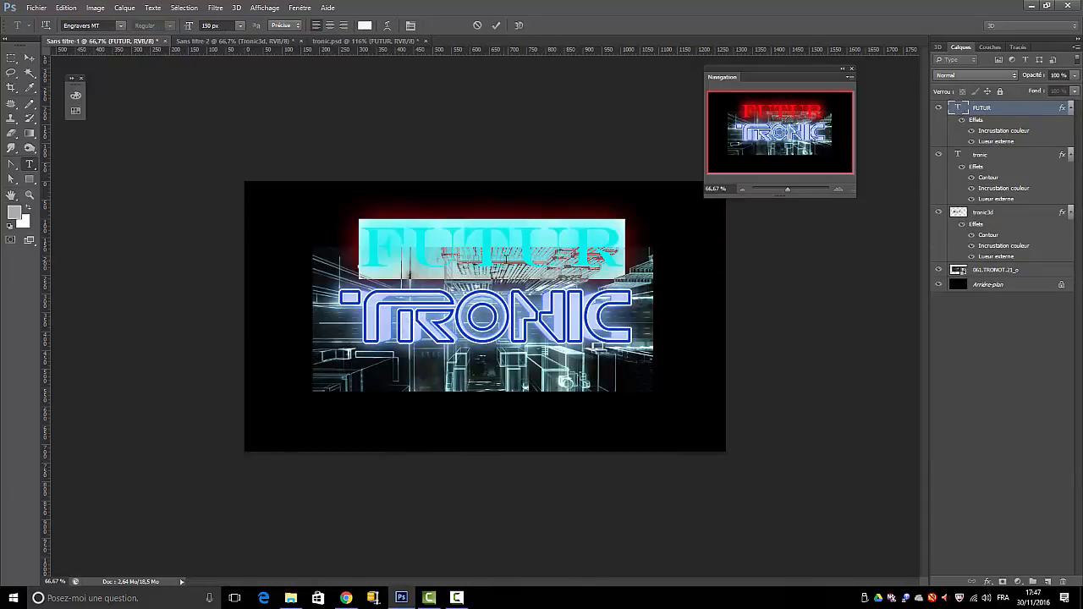
pyautogui.moveTo(496, 253); pyautogui.dragTo(476, 252)
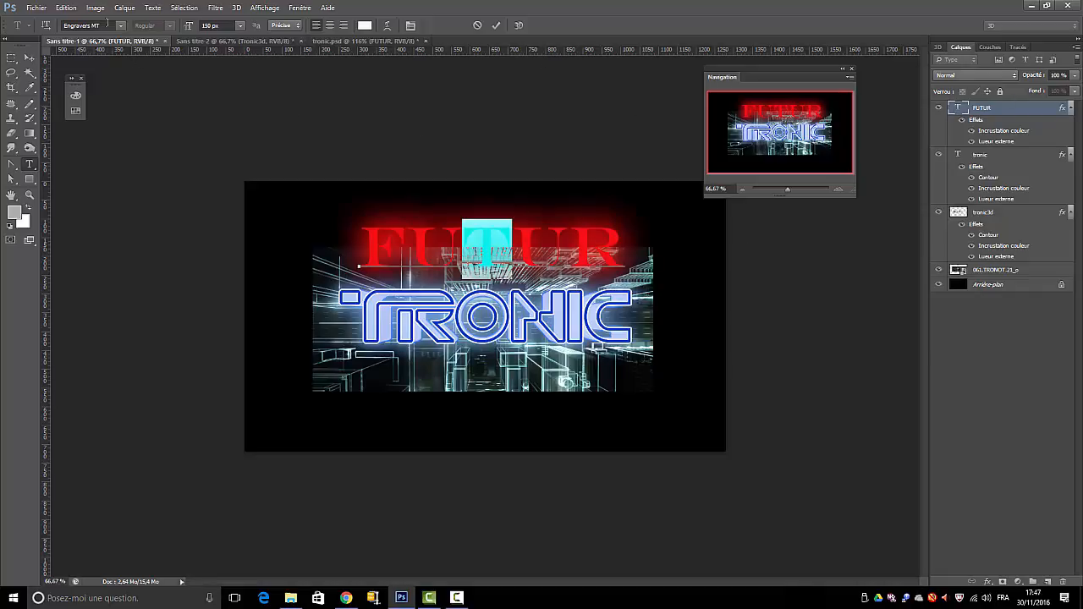
pyautogui.click(410, 26)
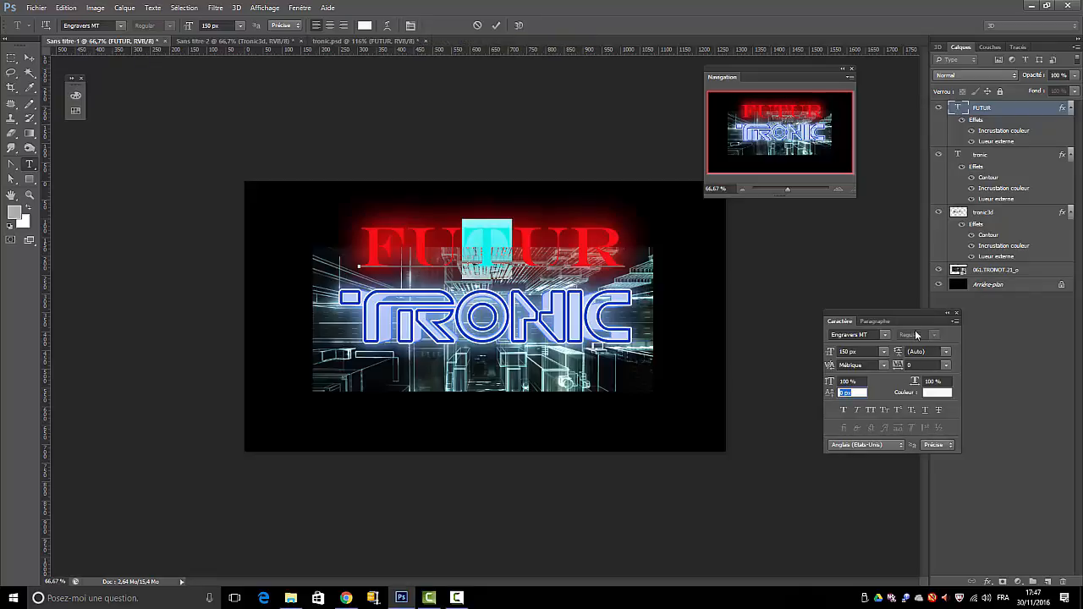
pyautogui.moveTo(898, 307); pyautogui.dragTo(812, 108)
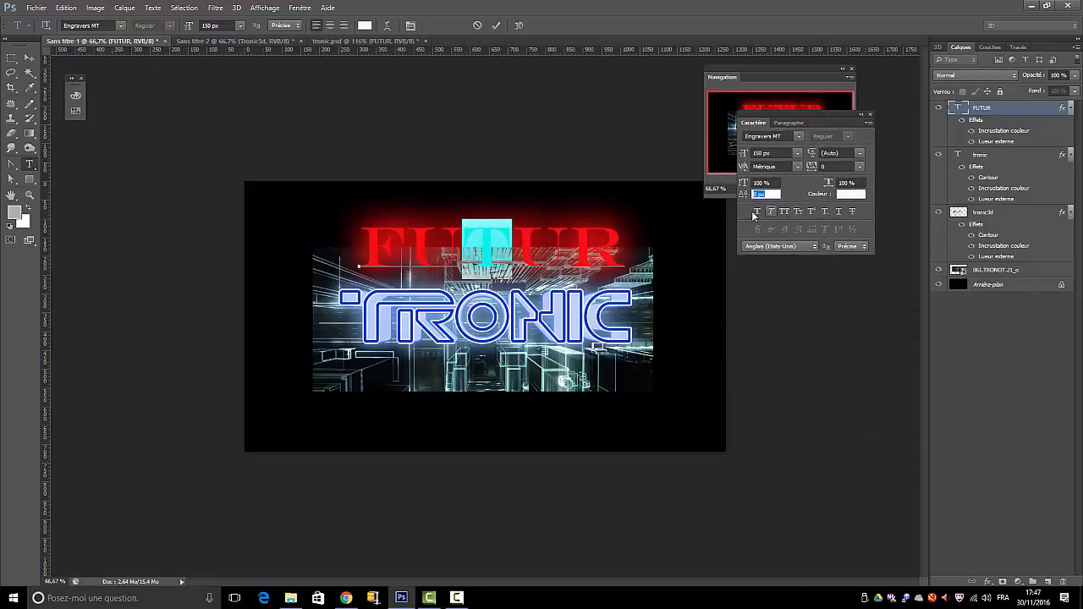
pyautogui.moveTo(742, 198)
pyautogui.mouseDown()
pyautogui.moveTo(753, 195)
pyautogui.moveTo(702, 204)
pyautogui.moveTo(766, 192)
pyautogui.moveTo(727, 204)
pyautogui.moveTo(744, 202)
pyautogui.mouseUp()
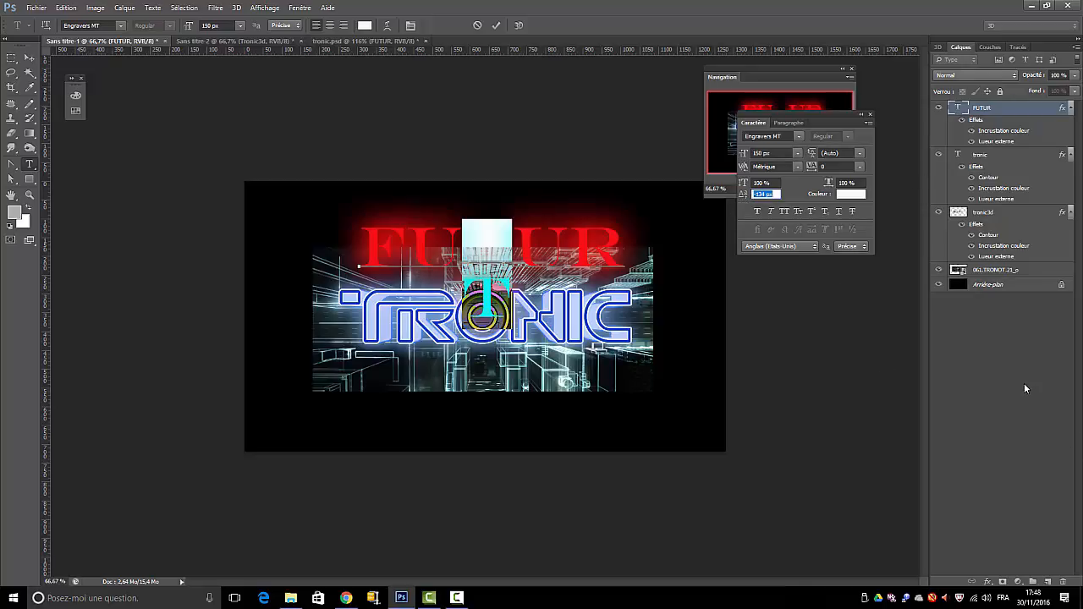
# Move the FUTUR text down so that its lowered T is centred inside the O of TRONIC
pyautogui.click(29, 57)
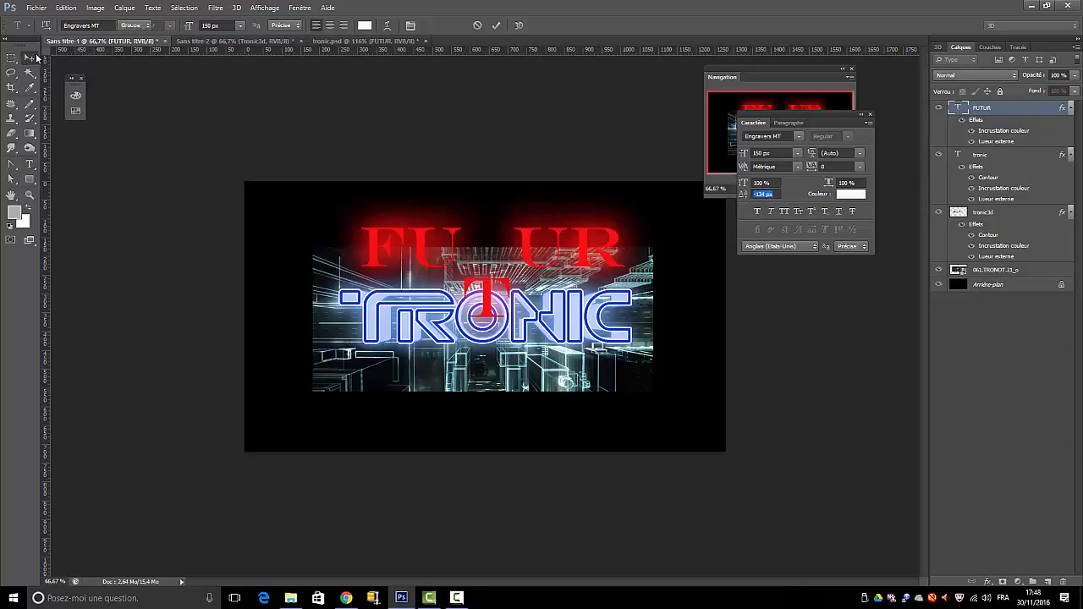
pyautogui.moveTo(541, 252)
pyautogui.mouseDown()
pyautogui.moveTo(532, 253)
pyautogui.moveTo(540, 268)
pyautogui.mouseUp()
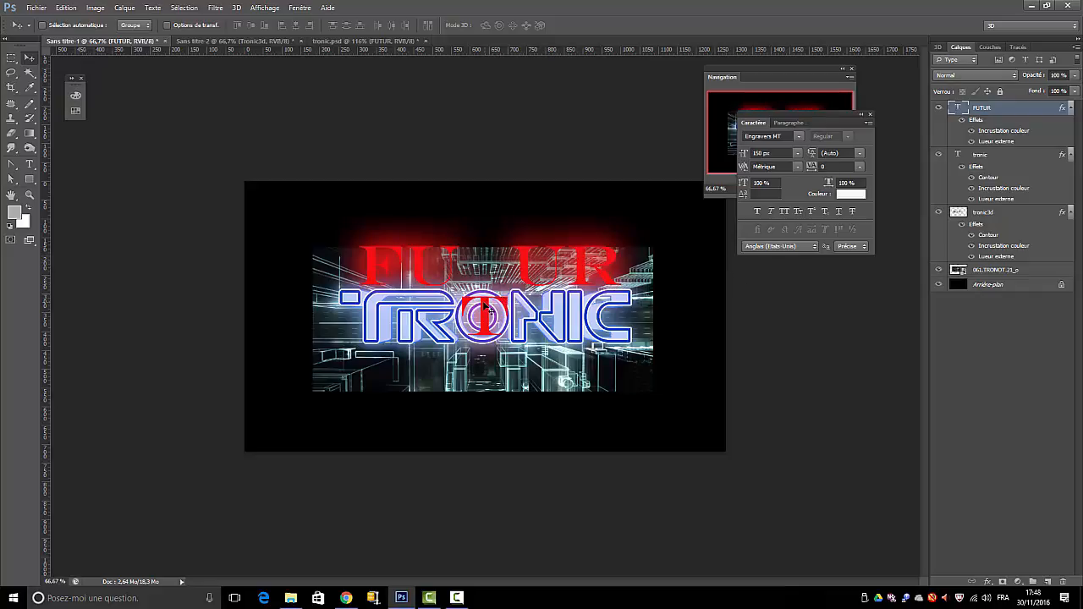
pyautogui.moveTo(482, 304); pyautogui.dragTo(485, 307)
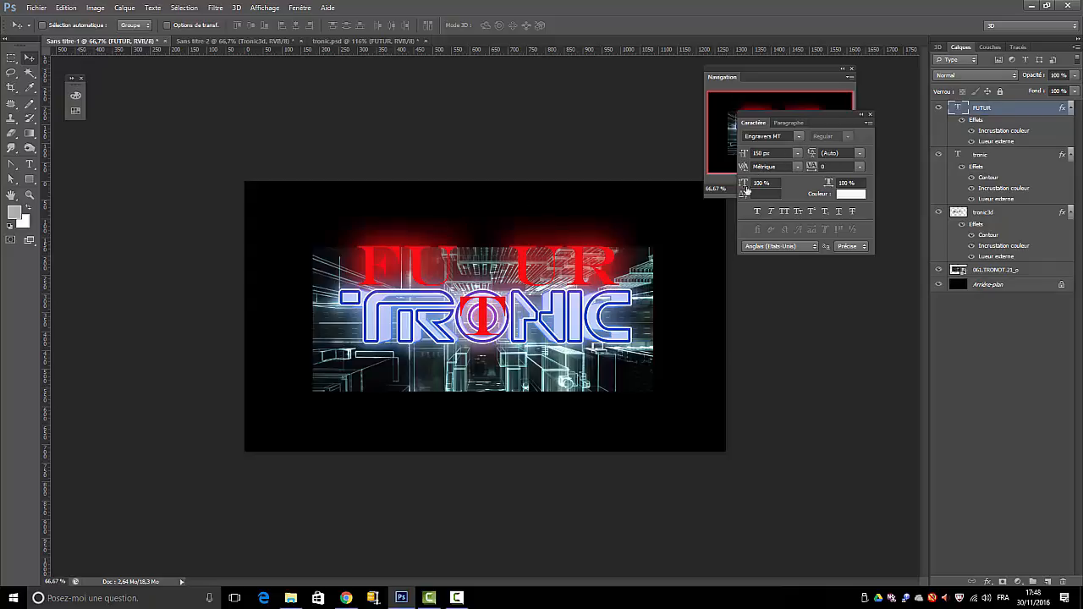
# Select only the T of FUTUR, stretch it to a vertical scale of 155 %, and leave no layer selected
pyautogui.doubleClick(958, 108)
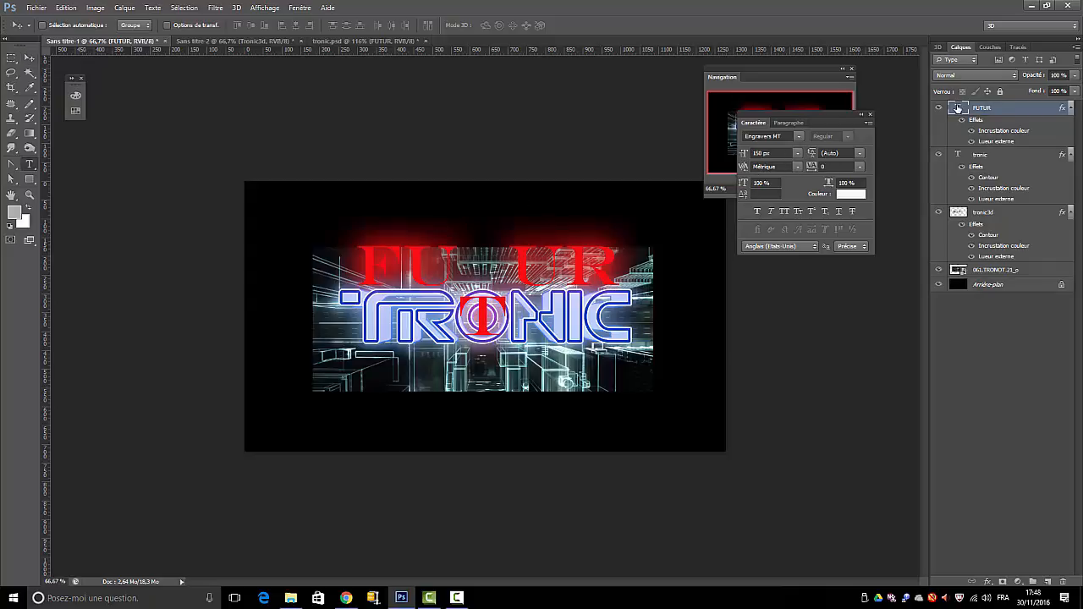
pyautogui.click(505, 314)
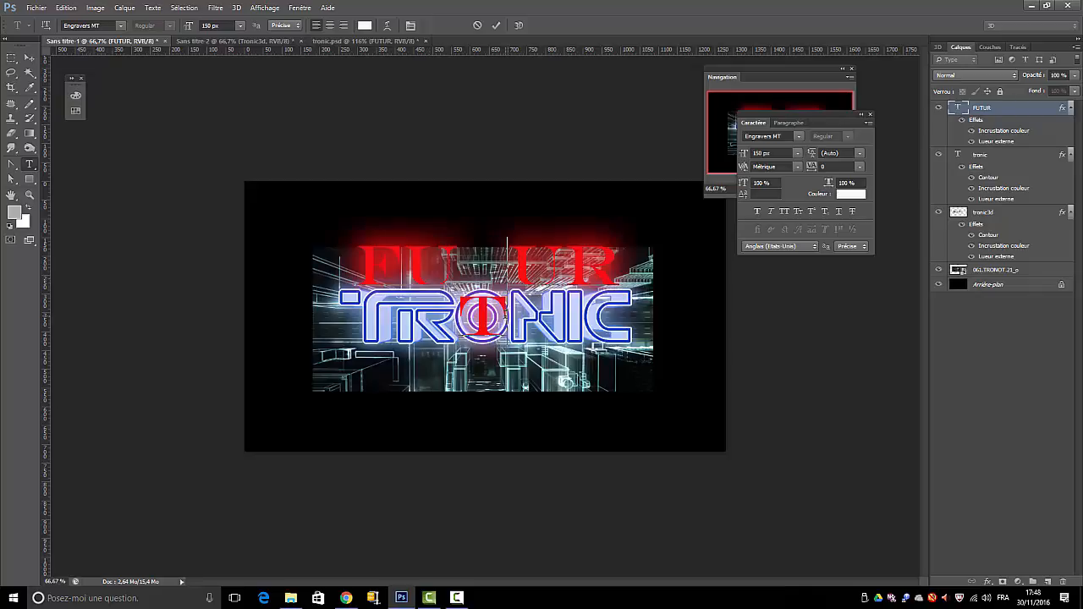
pyautogui.moveTo(507, 314); pyautogui.dragTo(457, 314)
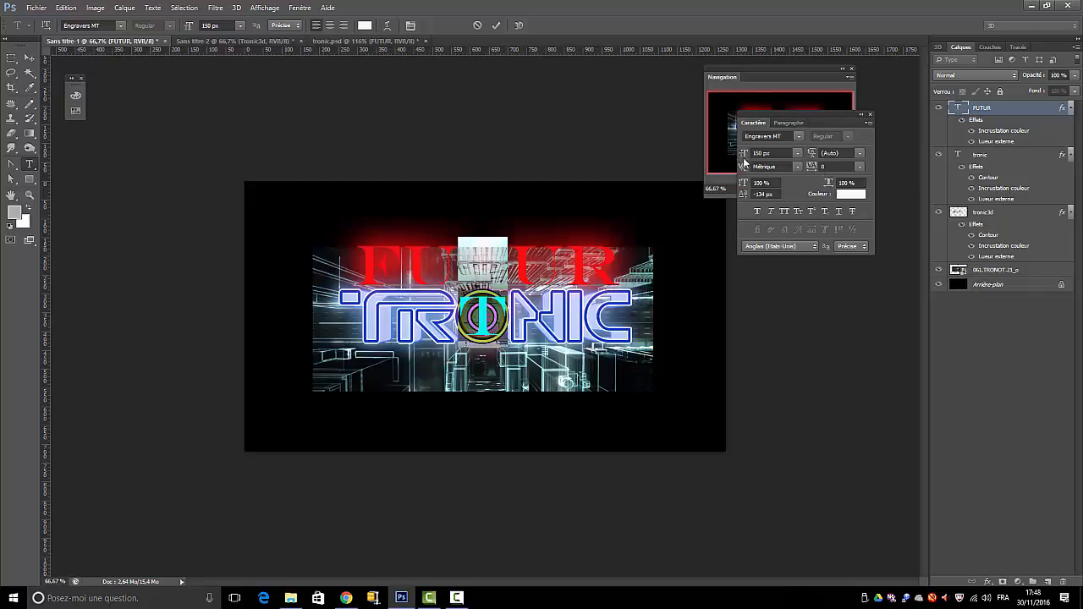
pyautogui.moveTo(750, 184); pyautogui.dragTo(776, 182)
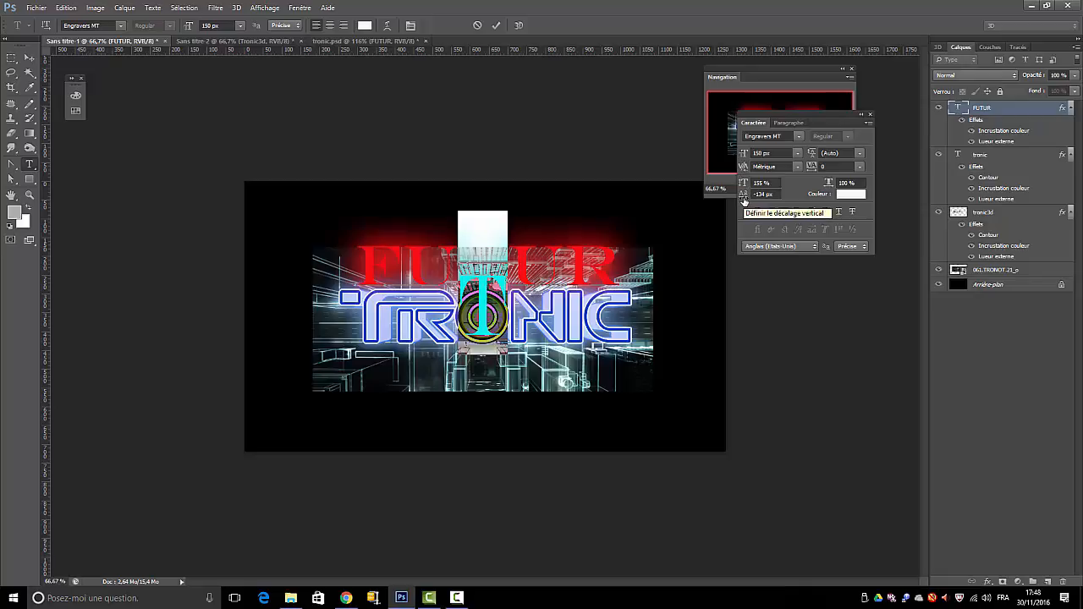
pyautogui.keyDown('ctrl'); pyautogui.click(1034, 397); pyautogui.keyUp('ctrl')
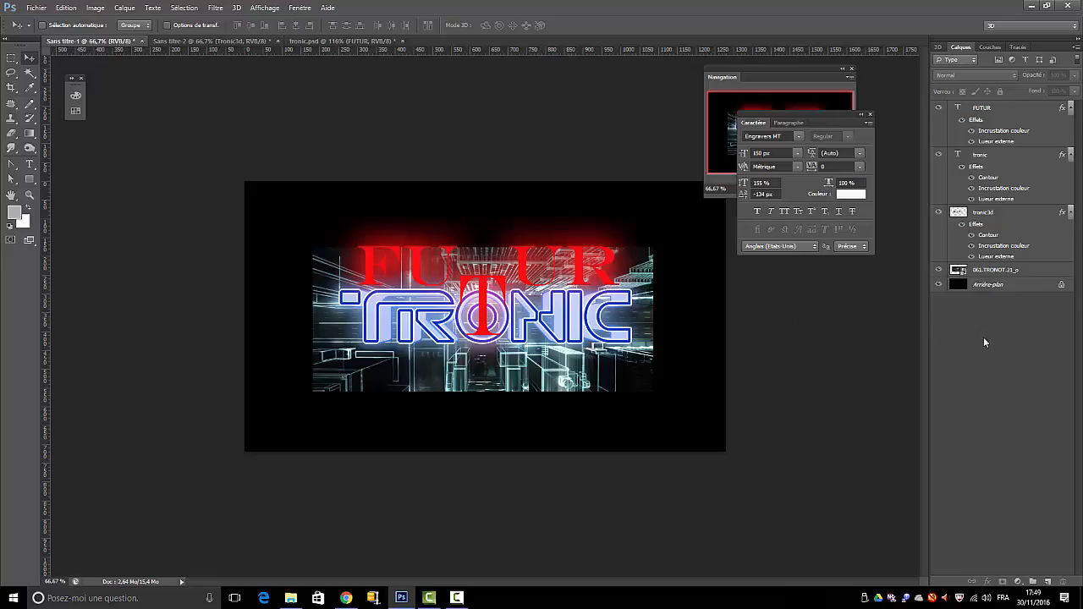
# Set up the Rectangle shape tool with no fill and a bright blue outline
pyautogui.click(30, 179)
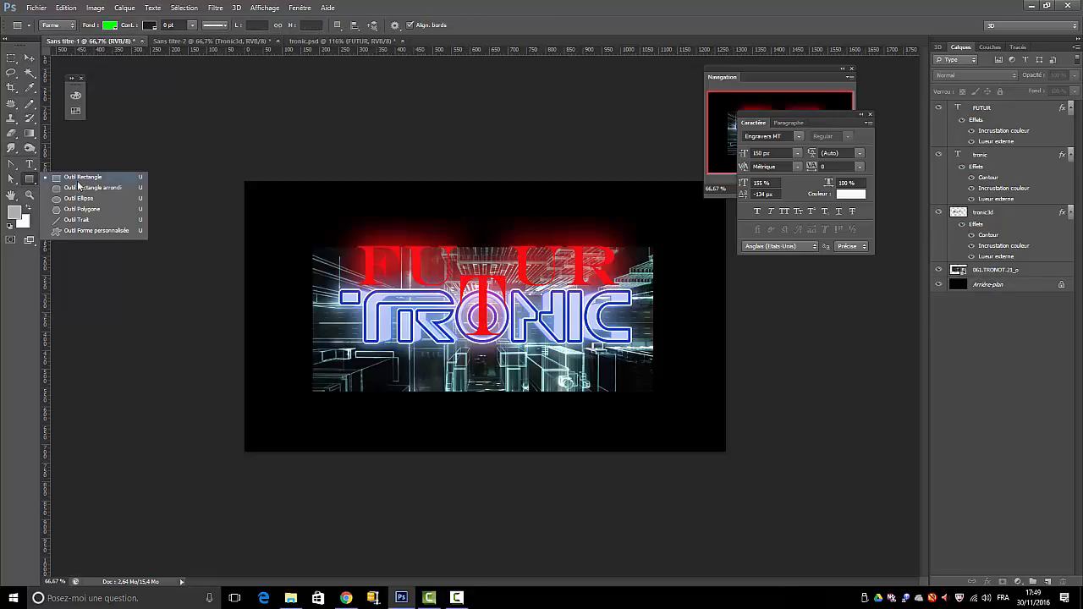
pyautogui.click(80, 179)
pyautogui.click(110, 25)
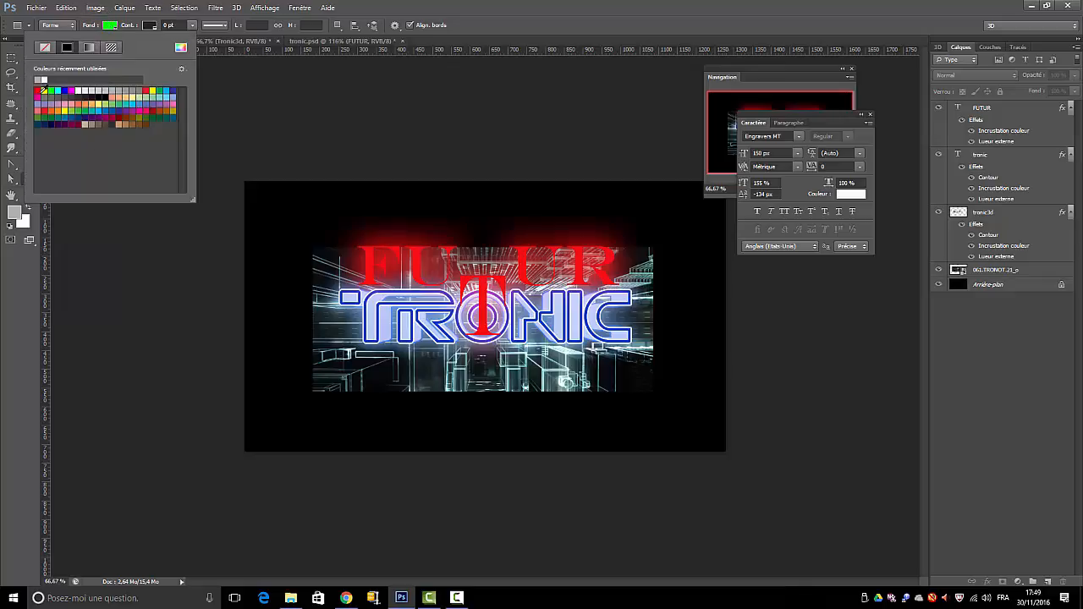
pyautogui.click(45, 48)
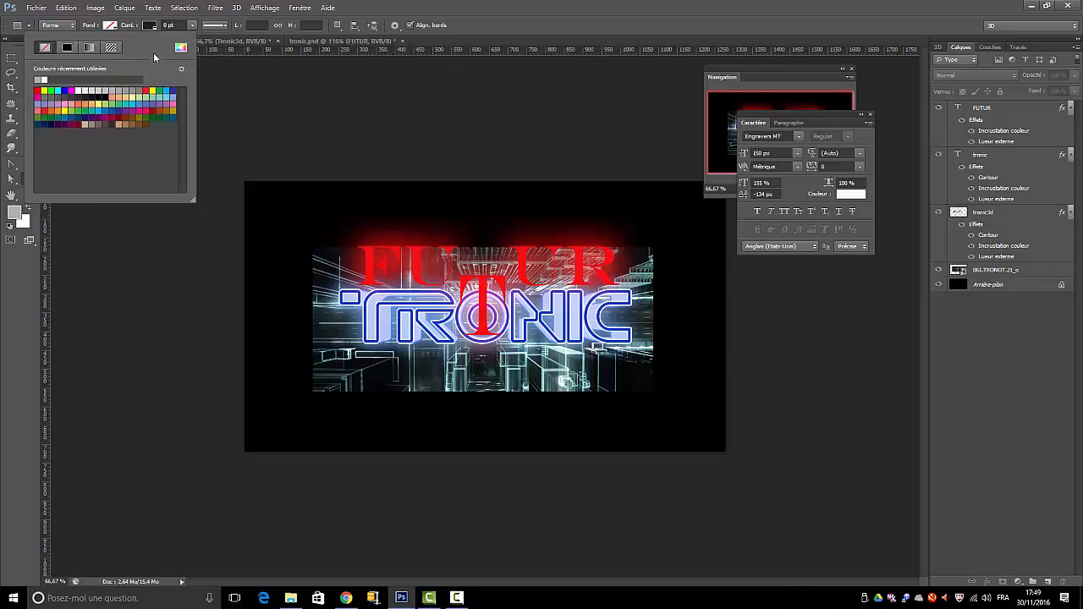
pyautogui.click(149, 26)
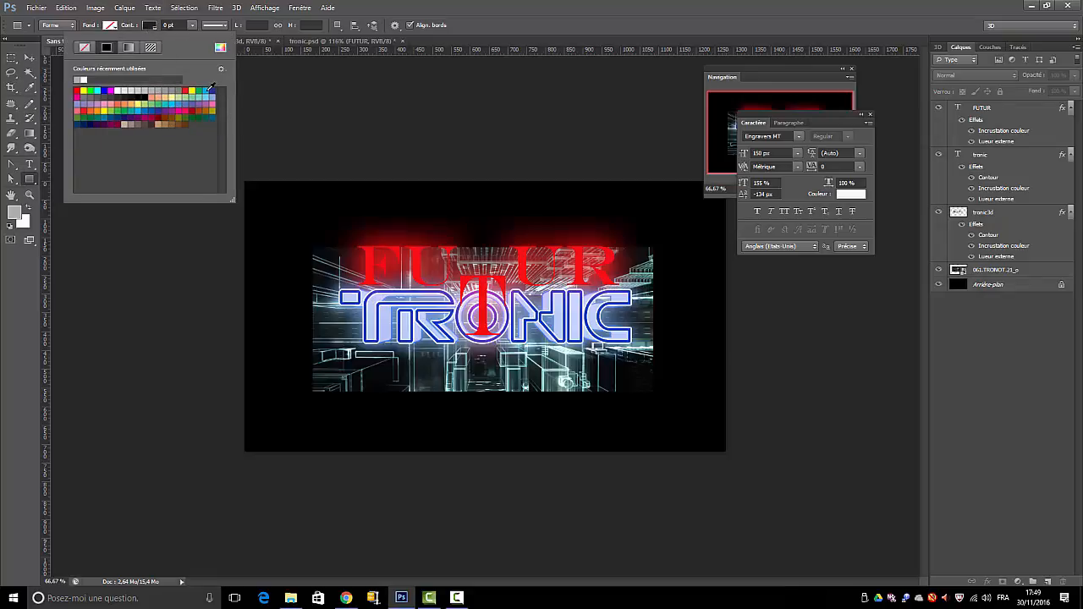
pyautogui.click(203, 91)
pyautogui.click(193, 27)
pyautogui.click(169, 25)
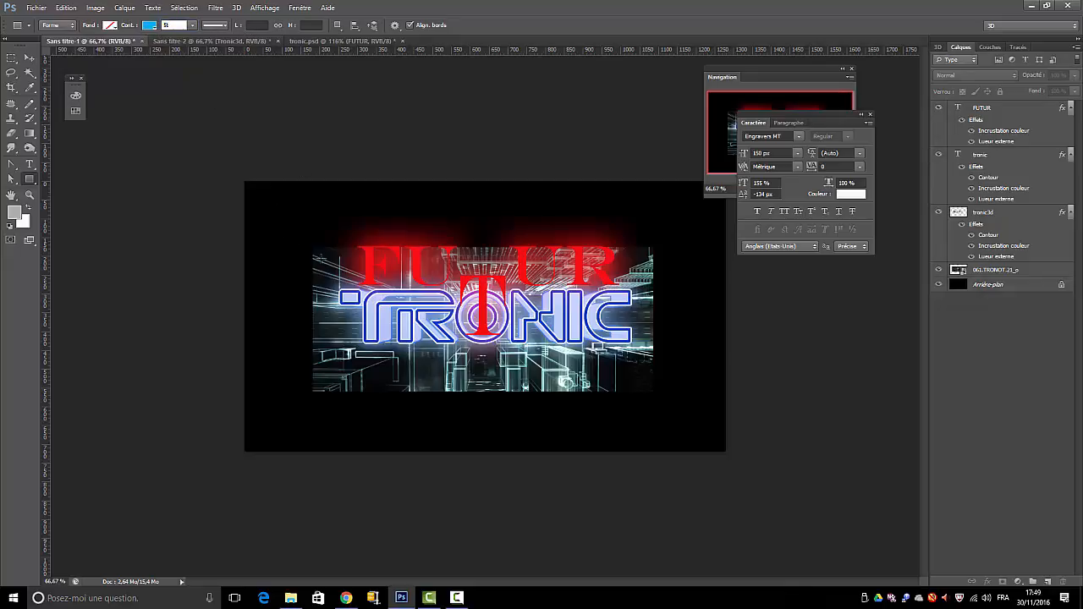
pyautogui.click(311, 240)
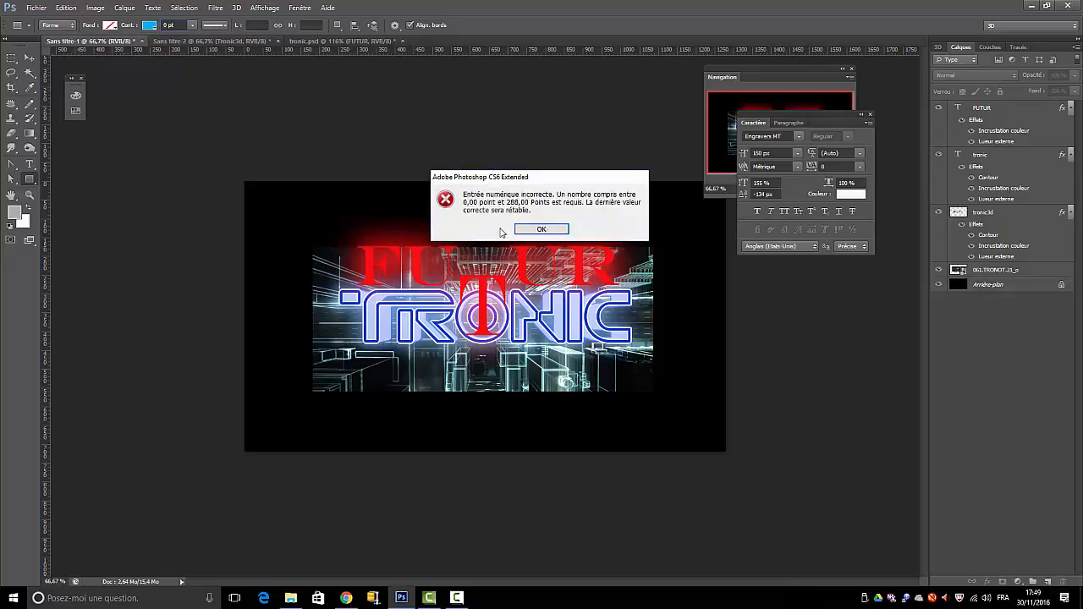
pyautogui.click(521, 230)
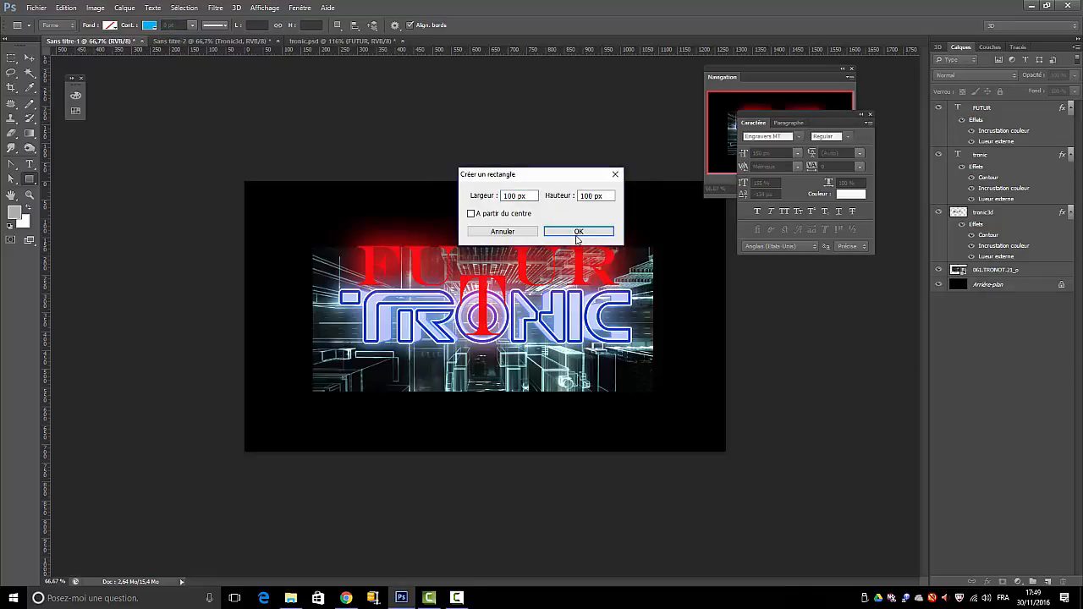
pyautogui.click(615, 174)
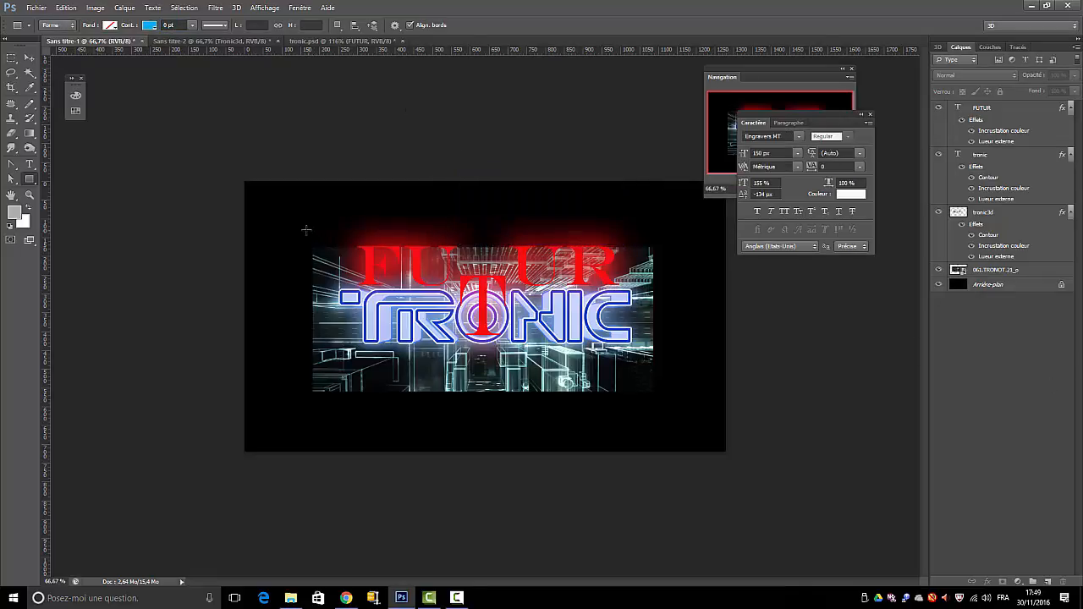
# Draw a rectangular frame about 959 by 470 px around the city image and set its outline width to 5.53 pt
pyautogui.moveTo(304, 231); pyautogui.dragTo(664, 407)
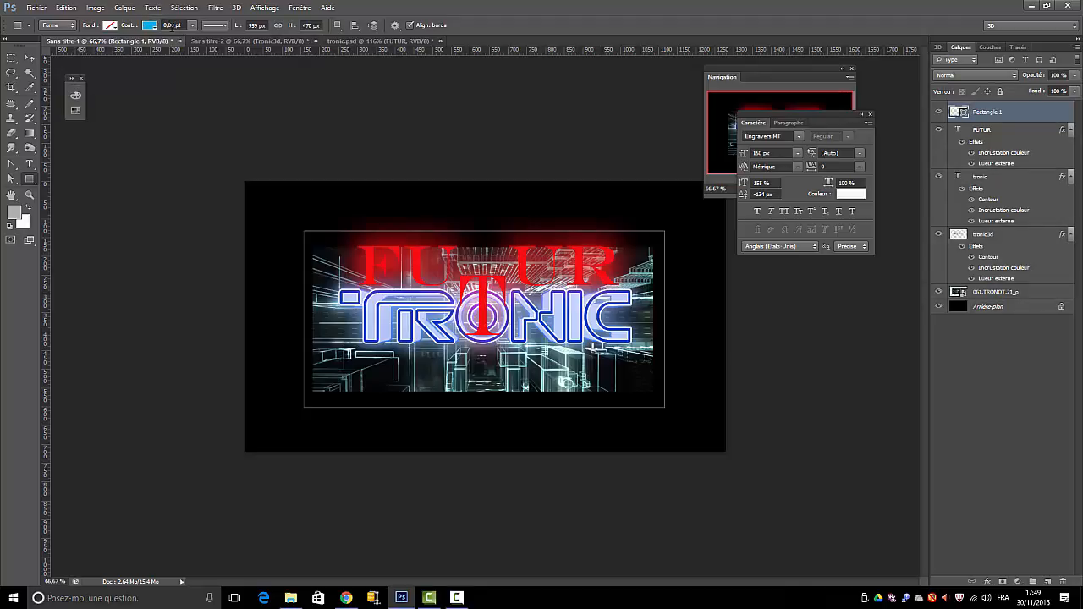
pyautogui.click(150, 25)
pyautogui.click(150, 25)
pyautogui.moveTo(204, 39); pyautogui.dragTo(205, 36)
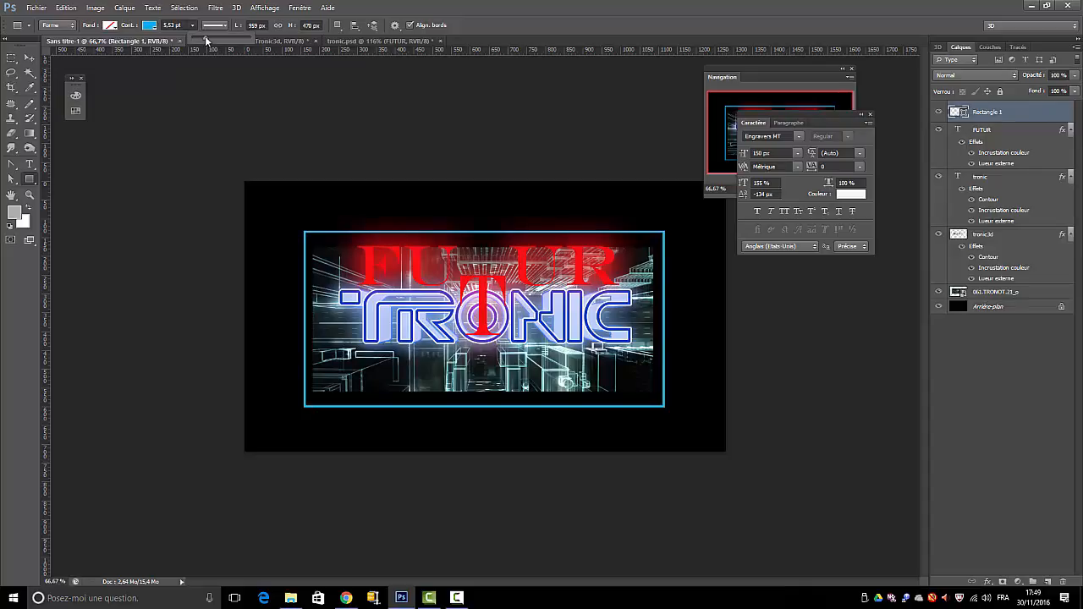
pyautogui.click(1020, 440)
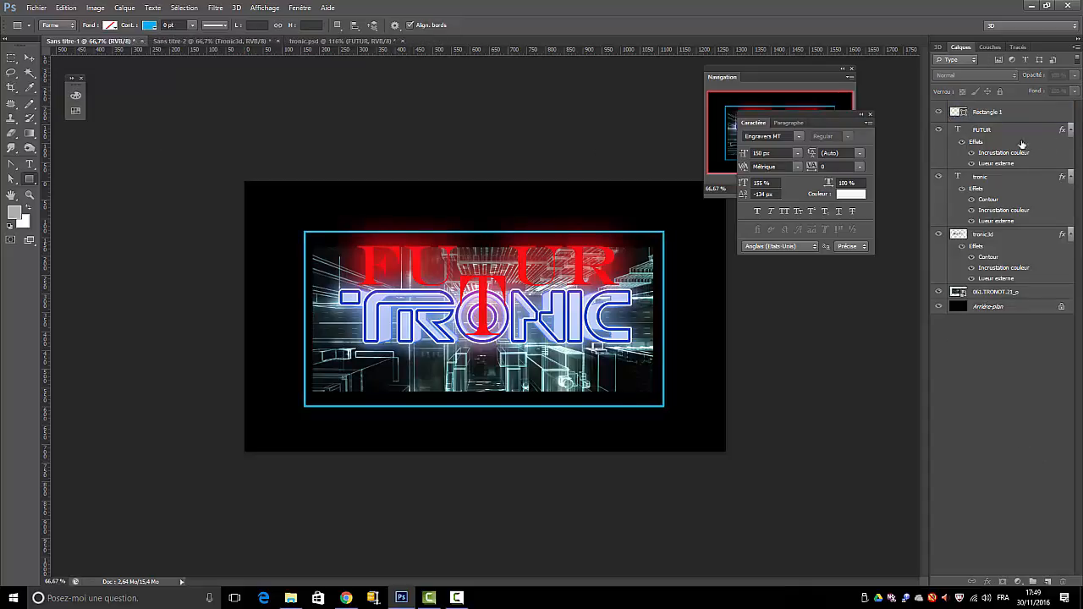
# Open the layer style of the blue frame, keep the canvas in view, and enable the outer glow with its settings shown
pyautogui.click(977, 115)
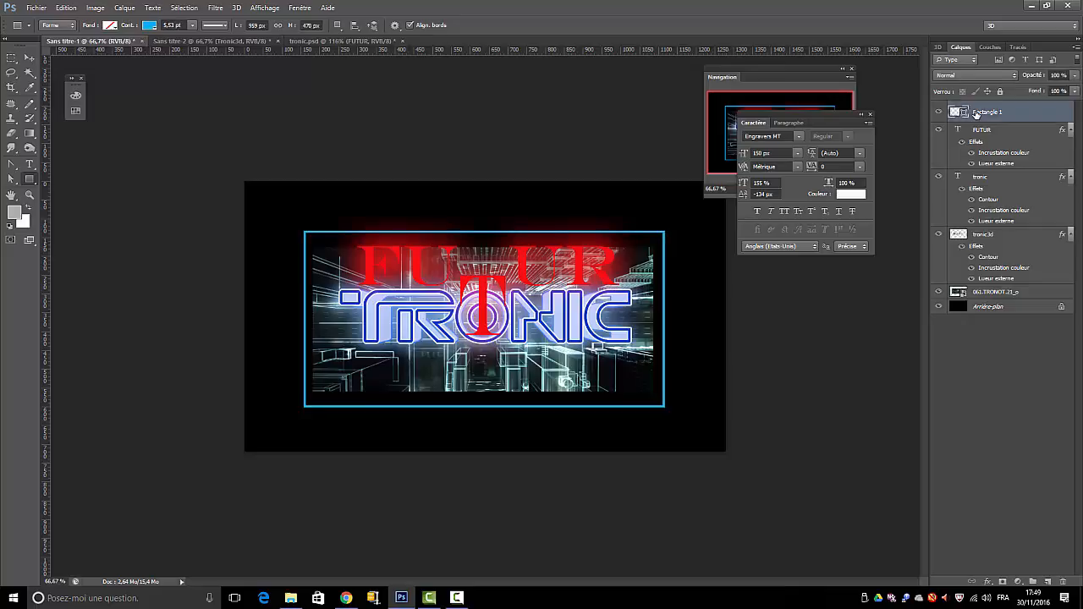
pyautogui.click(119, 9)
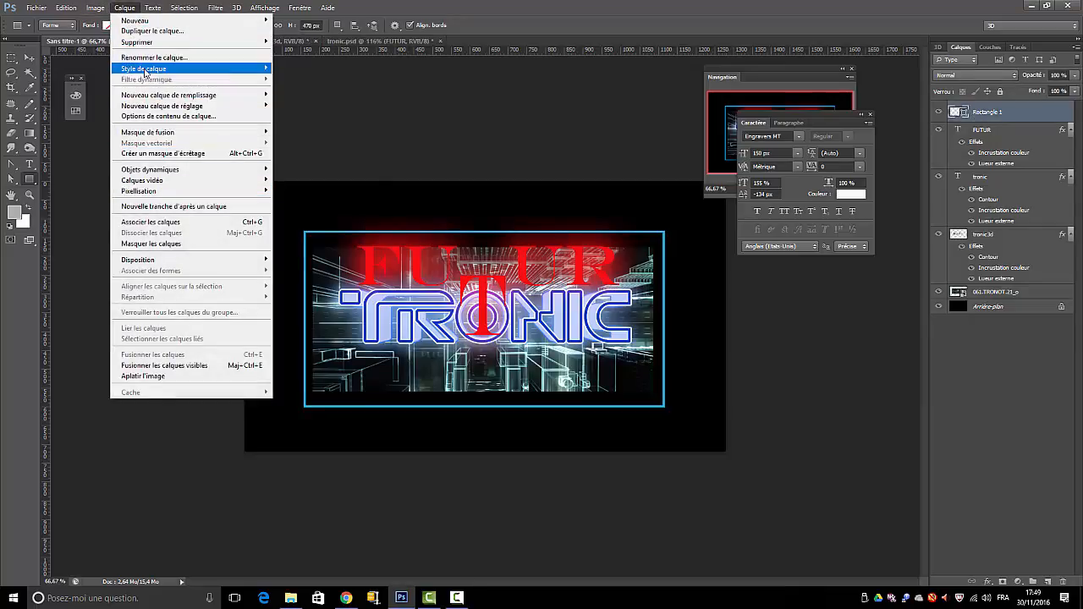
pyautogui.moveTo(152, 69)
pyautogui.click(303, 73)
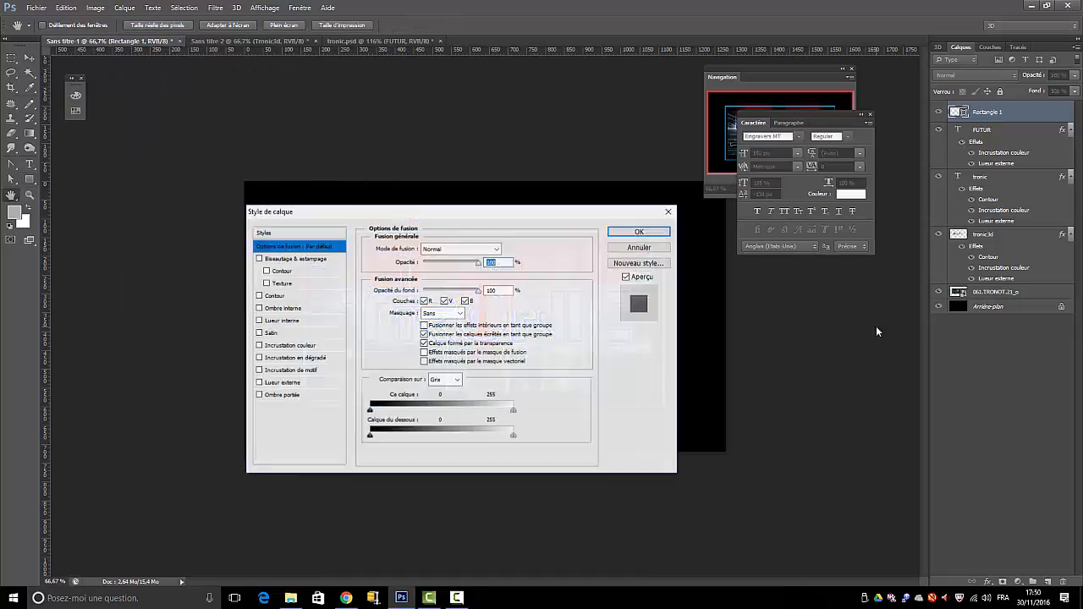
pyautogui.moveTo(558, 222); pyautogui.dragTo(1061, 106)
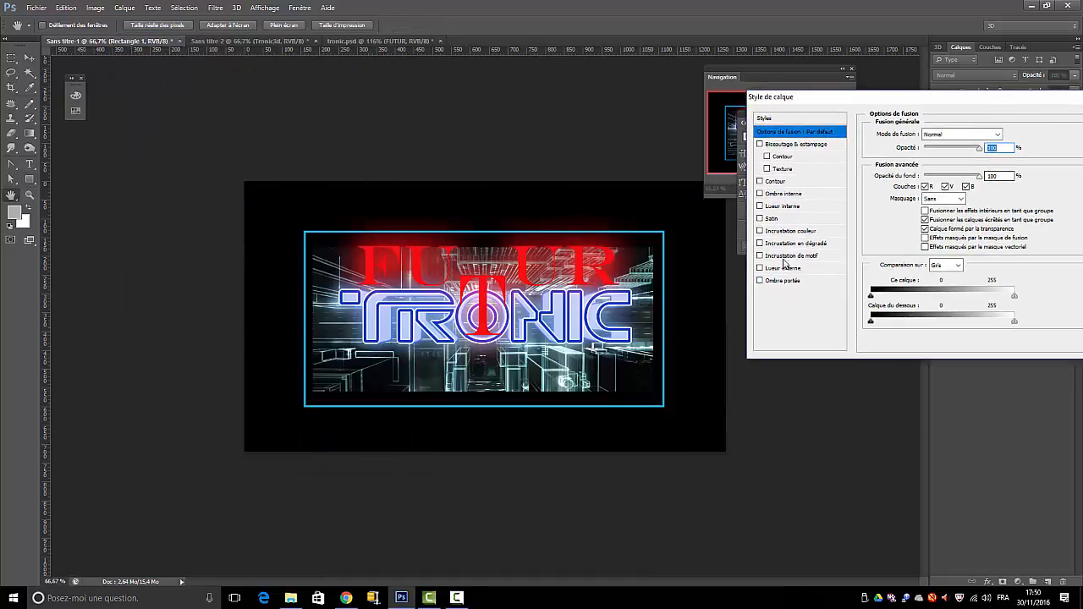
pyautogui.click(760, 269)
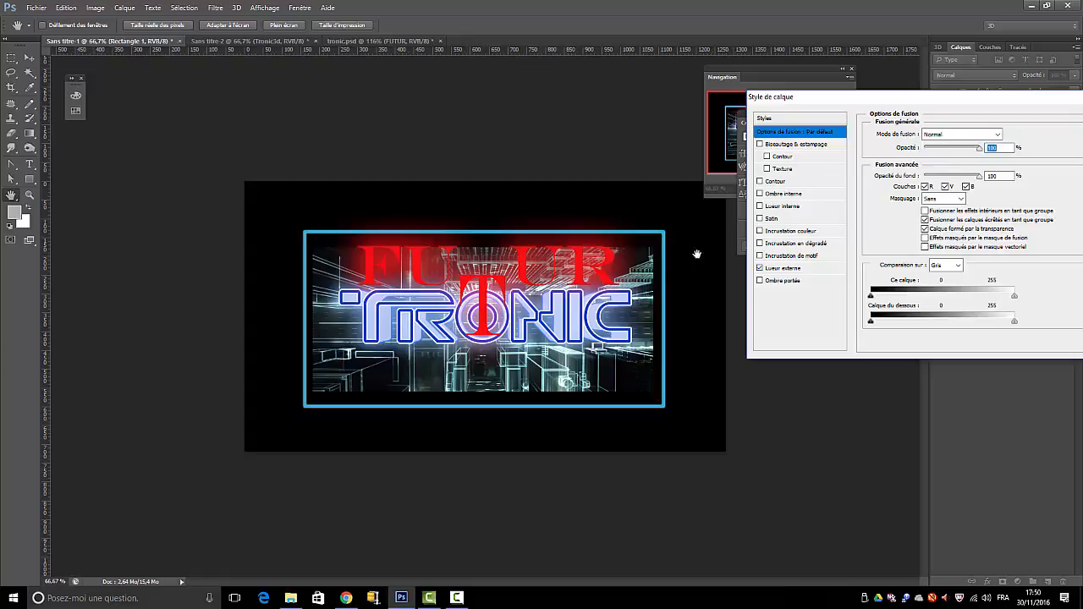
pyautogui.click(787, 268)
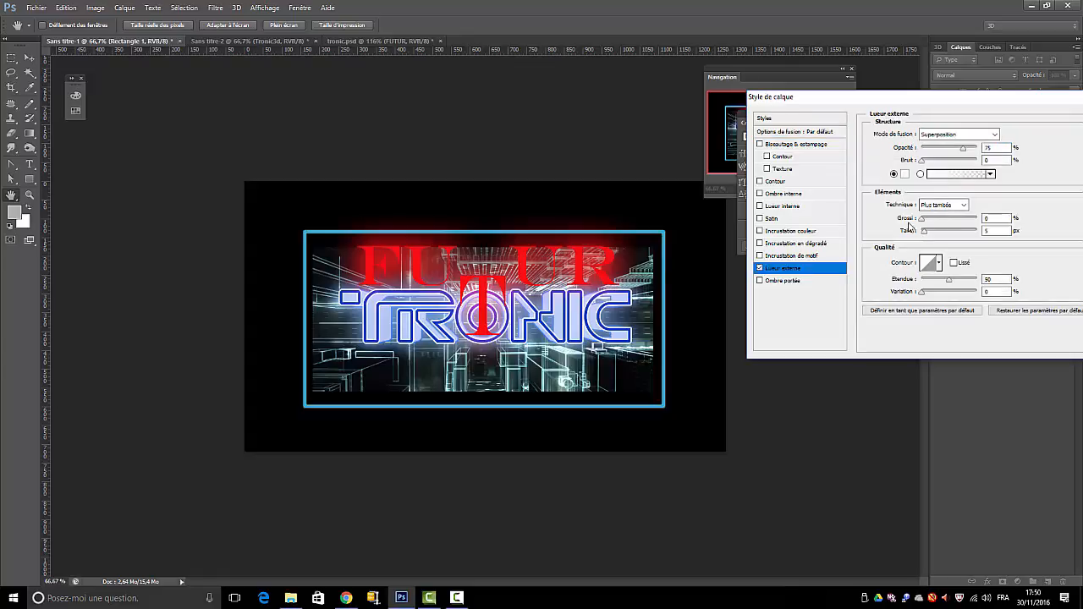
# Sample the frame's blue (00aeef) as the outer glow colour, increase the glow's Taille, and accept the layer style
pyautogui.click(905, 174)
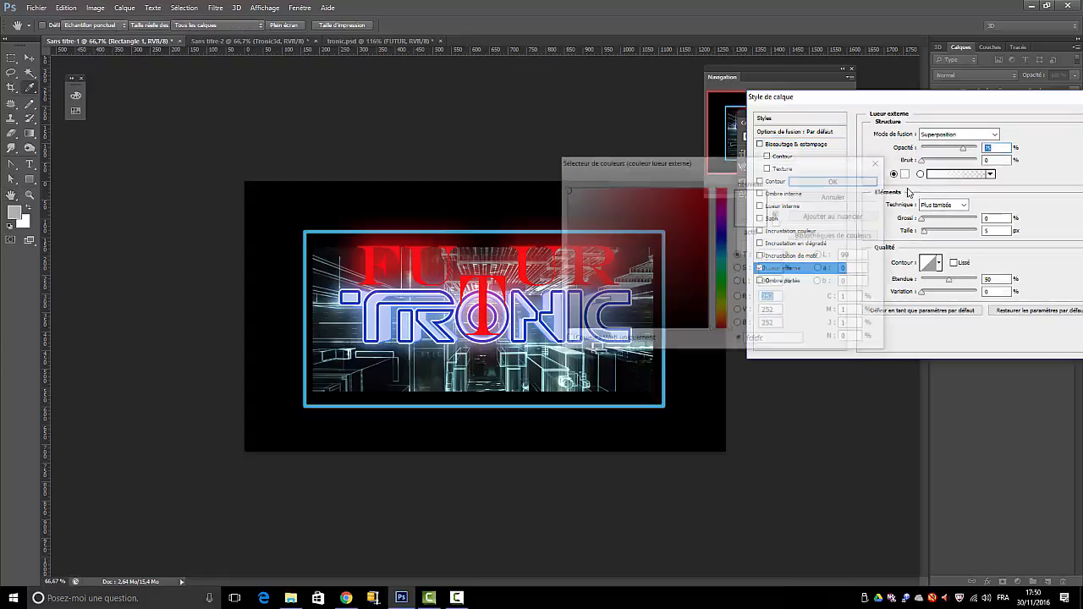
pyautogui.click(455, 231)
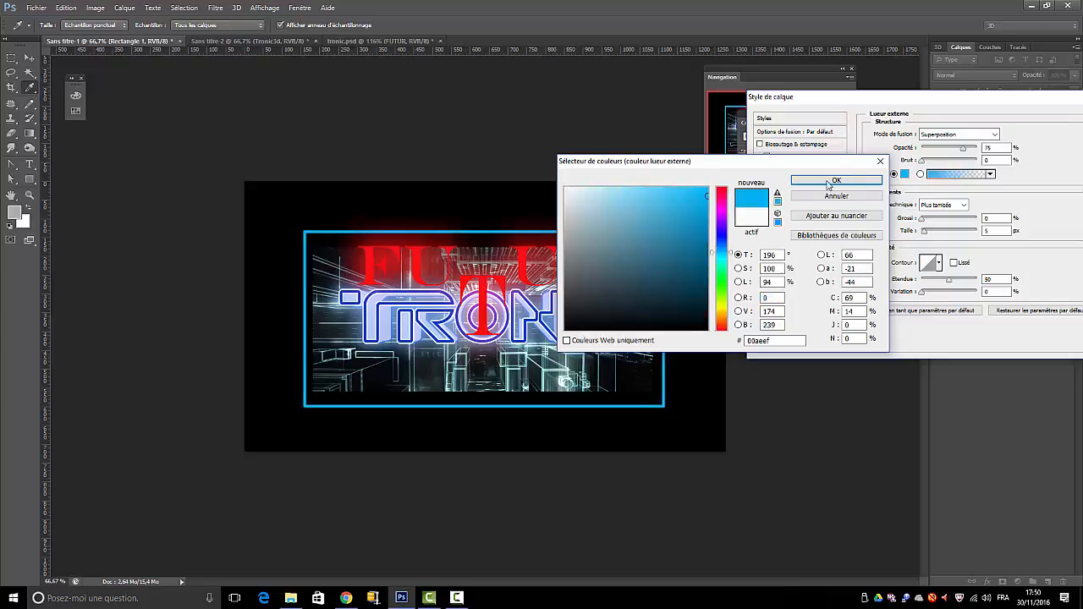
pyautogui.click(836, 180)
pyautogui.moveTo(925, 231)
pyautogui.mouseDown()
pyautogui.moveTo(937, 231)
pyautogui.moveTo(927, 222)
pyautogui.mouseUp()
pyautogui.moveTo(914, 96); pyautogui.dragTo(560, 129)
pyautogui.press('Return')
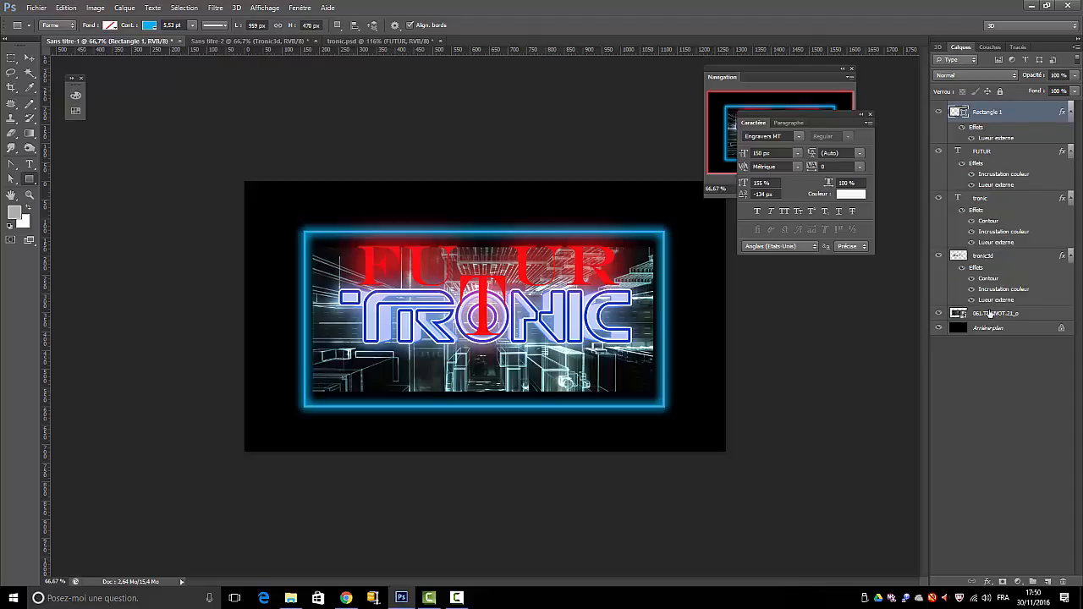
pyautogui.click(1035, 418)
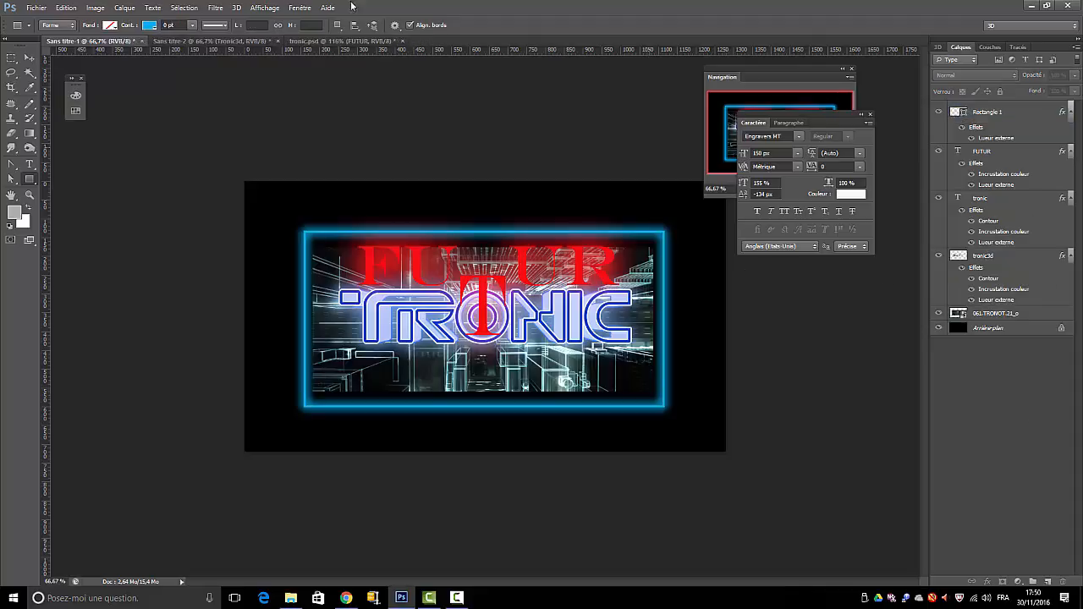
# Select the whole canvas, centre the frame, FUTUR, tronic and tronic3d layers on it in both directions, and clear the selection
pyautogui.click(184, 7)
pyautogui.click(199, 20)
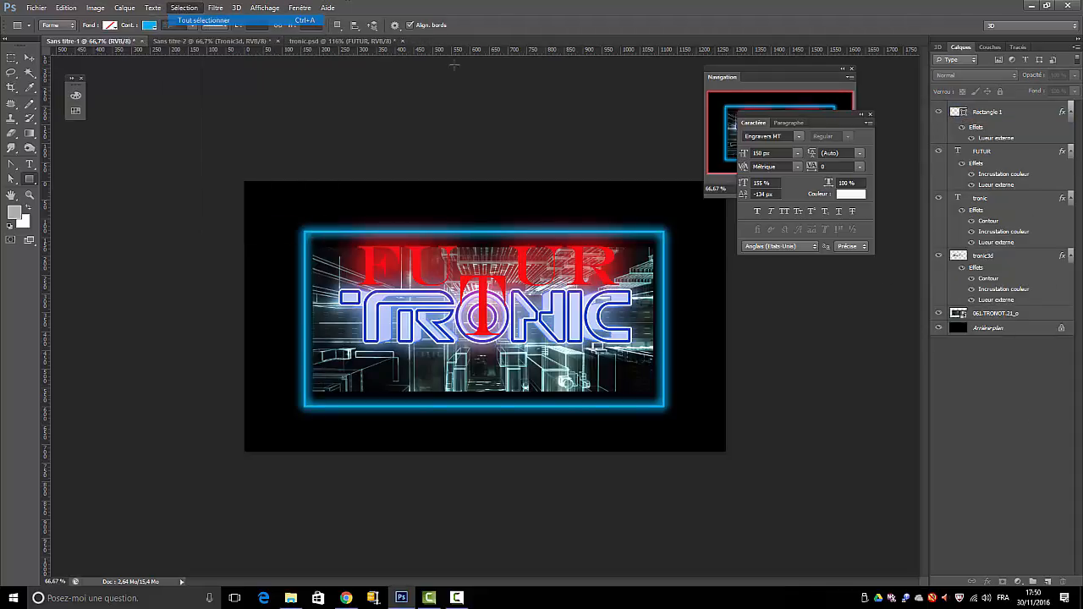
pyautogui.click(1007, 286)
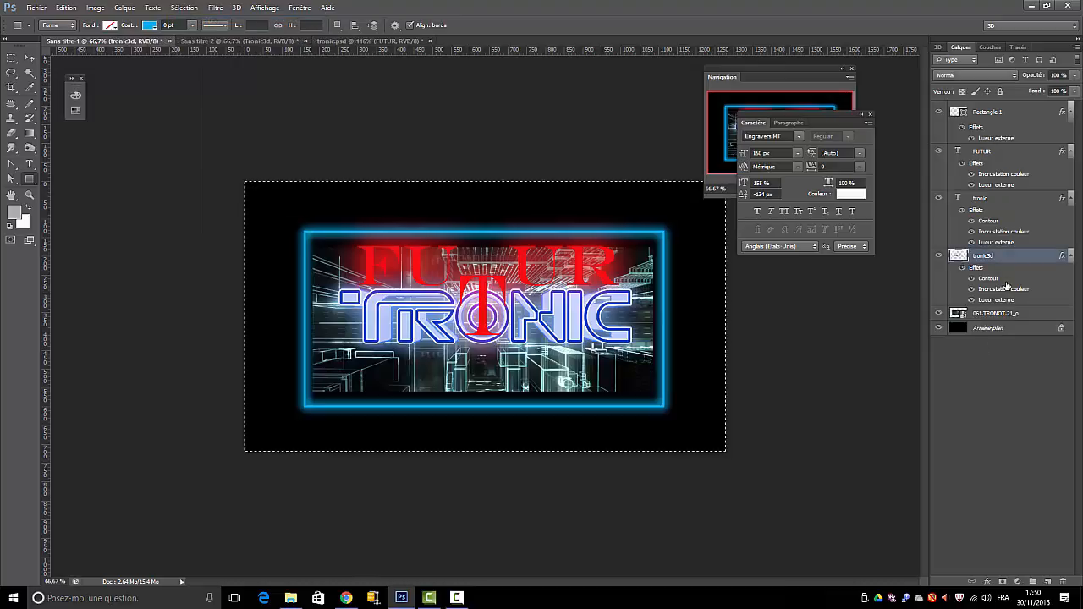
pyautogui.keyDown('ctrl'); pyautogui.click(1023, 210); pyautogui.keyUp('ctrl')
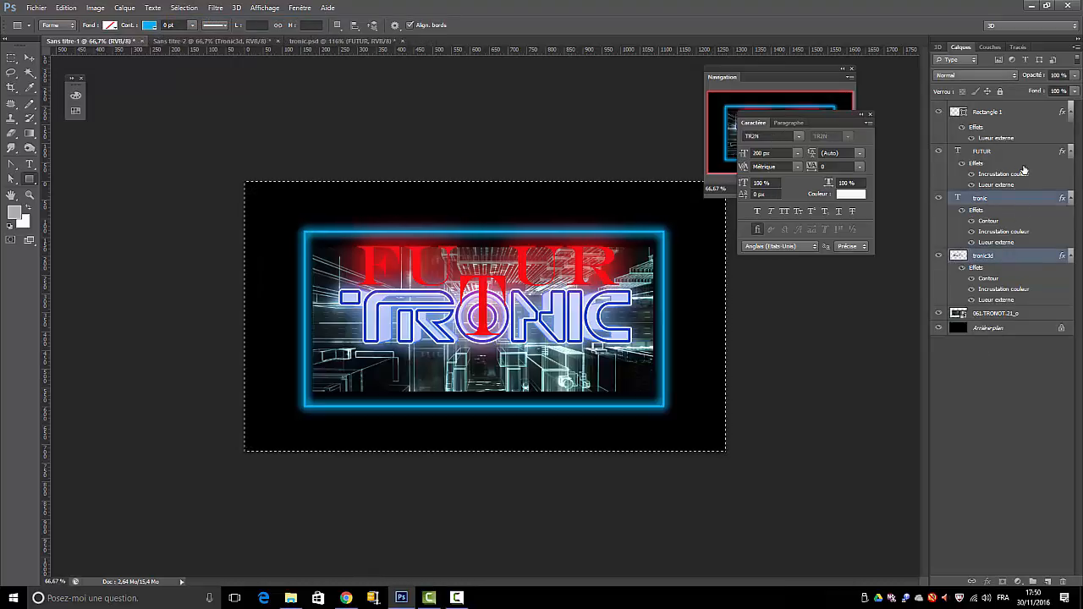
pyautogui.keyDown('ctrl'); pyautogui.click(1002, 160); pyautogui.keyUp('ctrl')
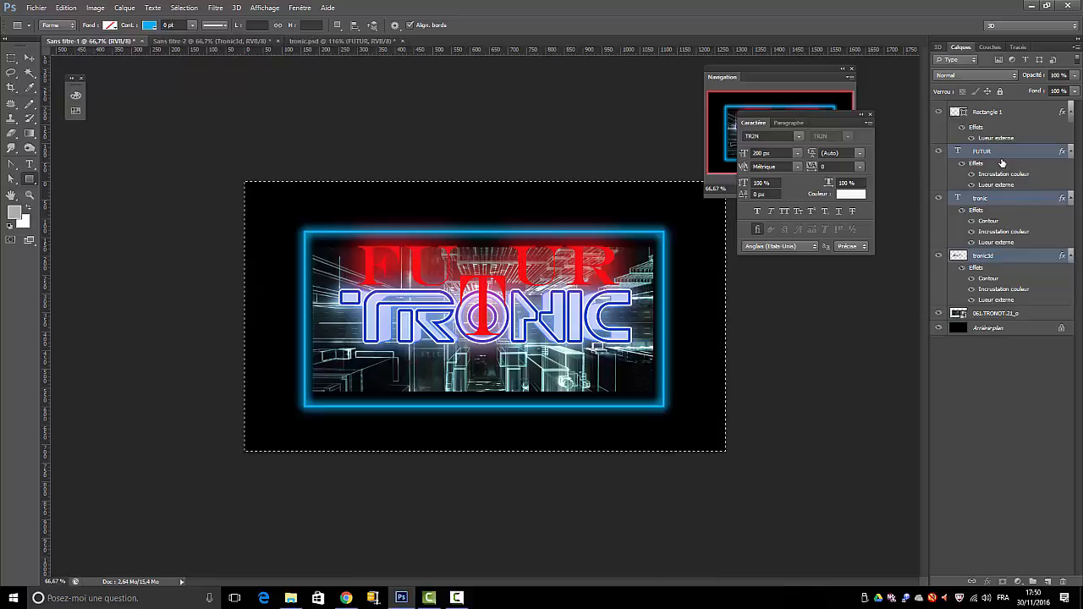
pyautogui.keyDown('ctrl'); pyautogui.click(1016, 116); pyautogui.keyUp('ctrl')
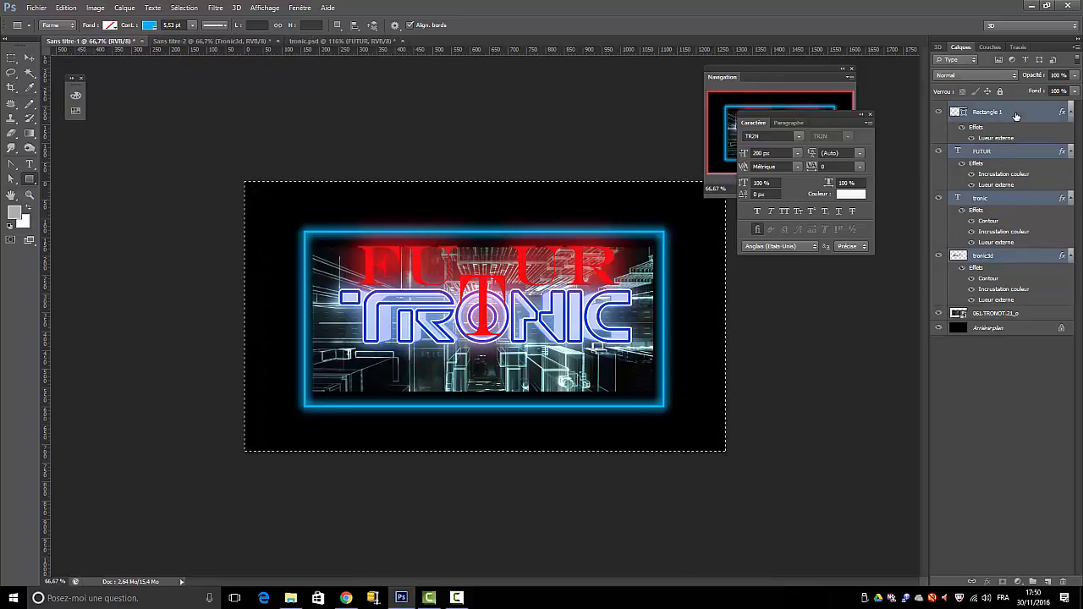
pyautogui.click(29, 59)
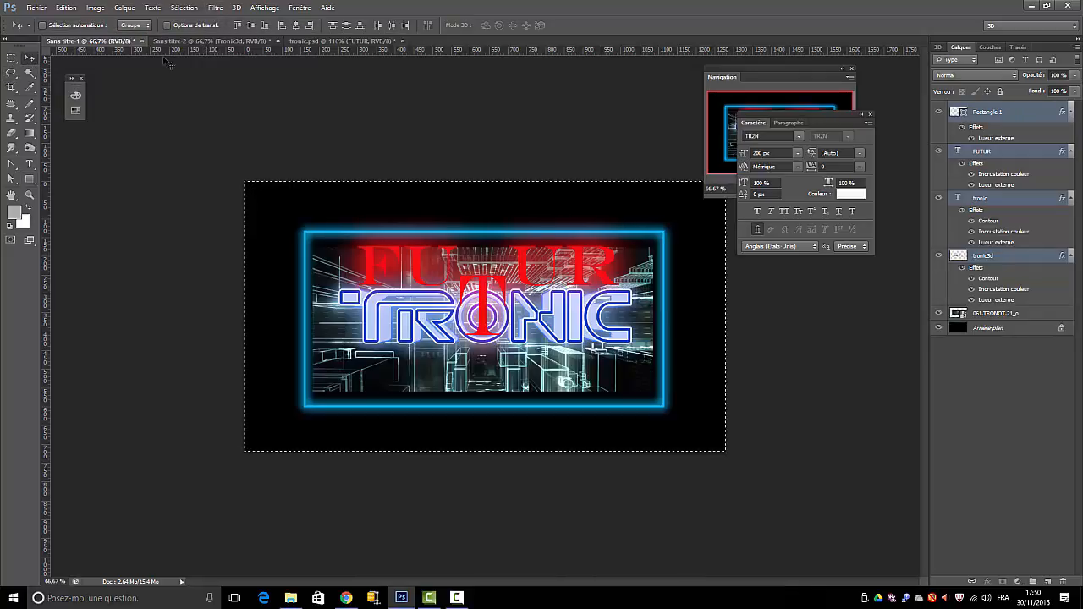
pyautogui.click(251, 26)
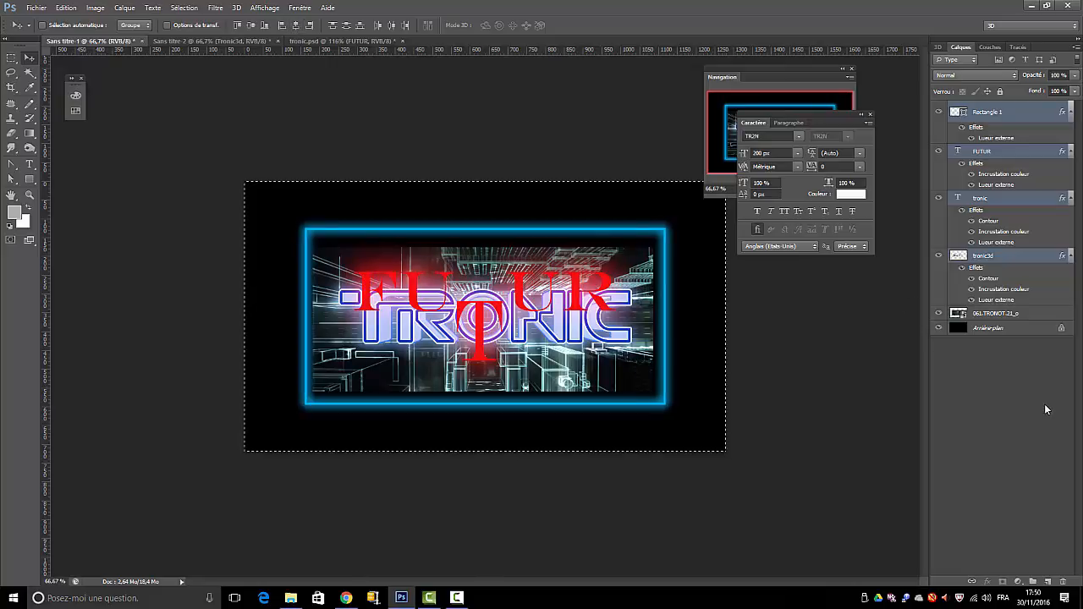
pyautogui.click(186, 8)
pyautogui.click(197, 30)
pyautogui.click(963, 414)
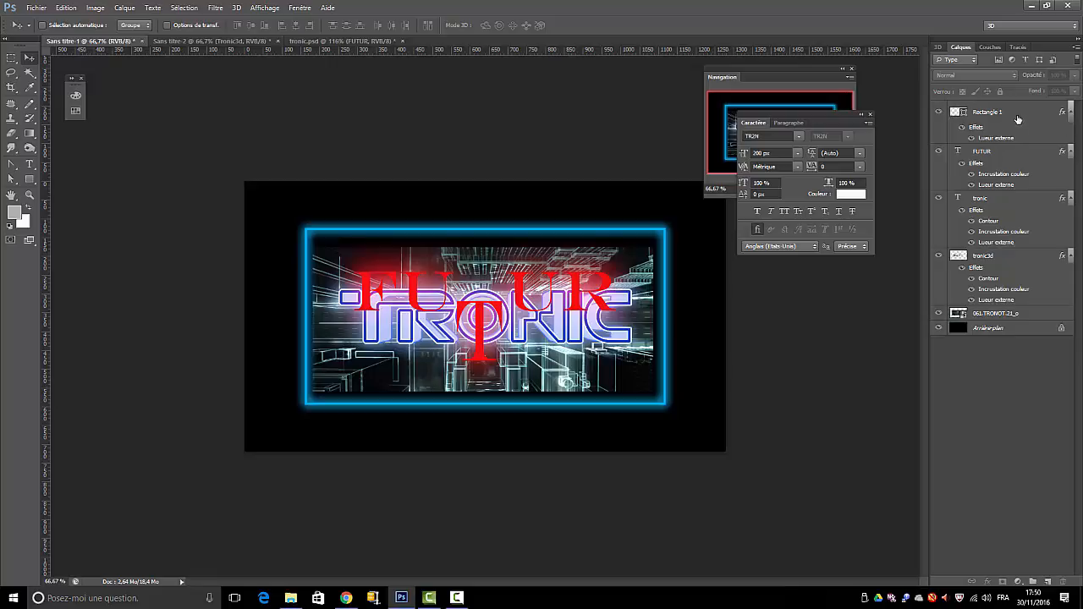
# Move the FUTUR text up over the TRONIC title and place its layer directly beneath the tronic text layer
pyautogui.click(993, 156)
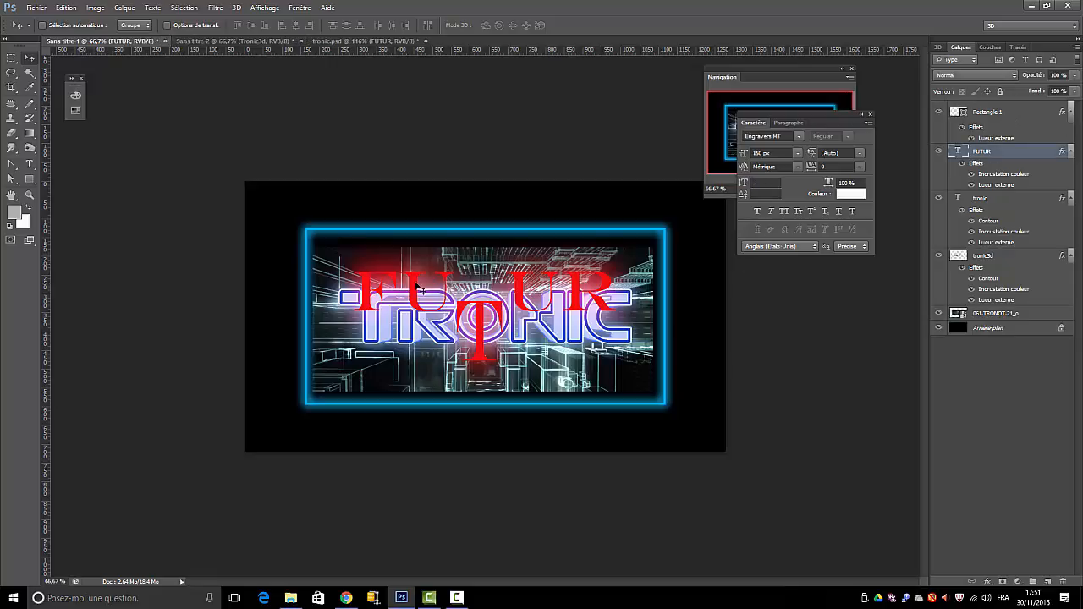
pyautogui.moveTo(417, 285); pyautogui.dragTo(422, 276)
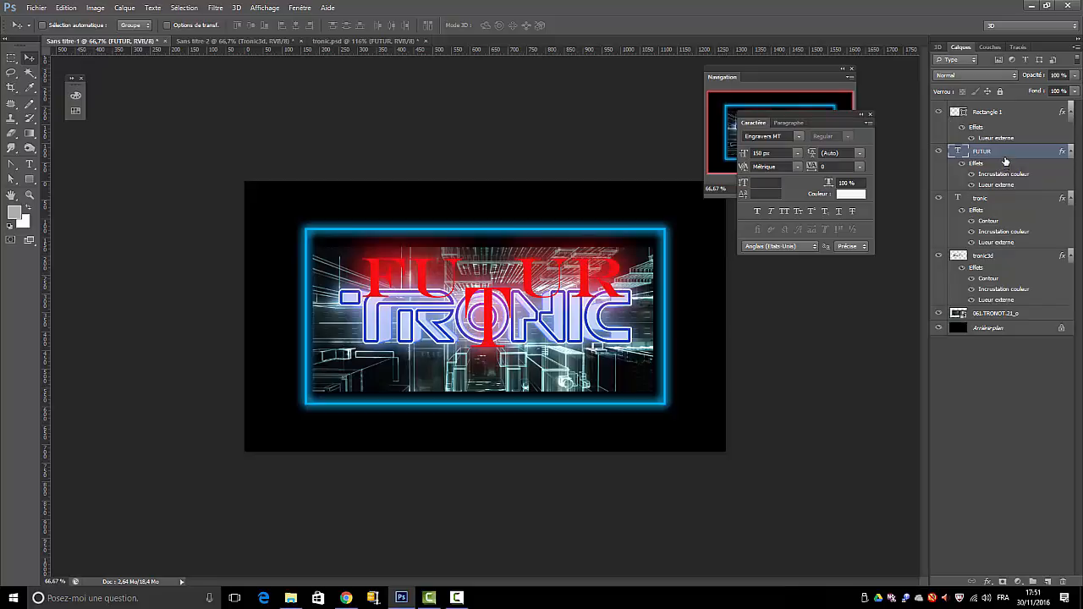
pyautogui.moveTo(1004, 155); pyautogui.dragTo(1007, 270)
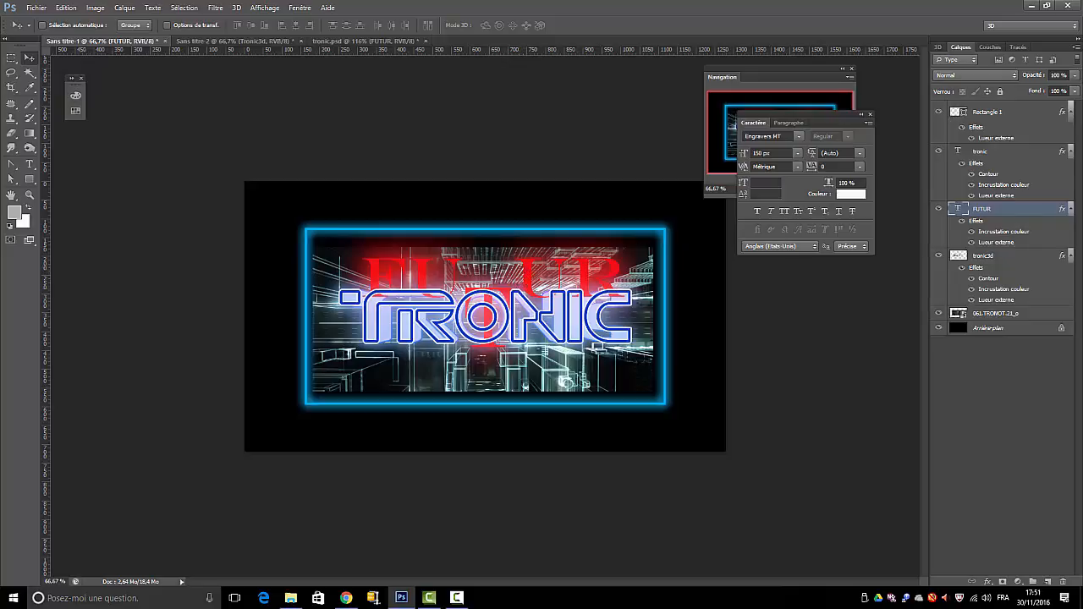
# Select the city image layer 061.TRONOT.21_o, keeping its name
pyautogui.doubleClick(995, 314)
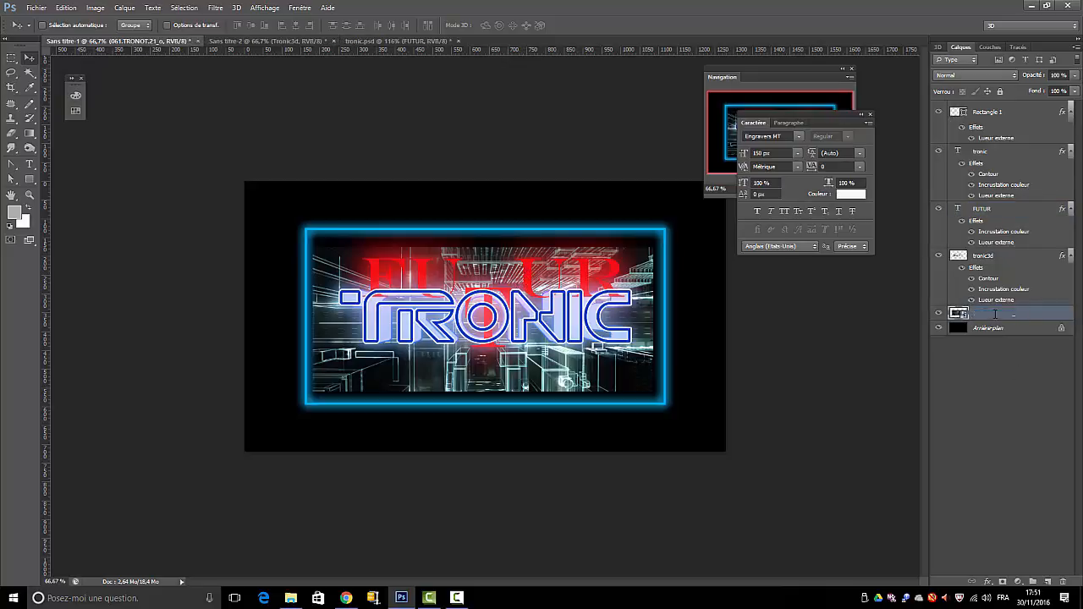
pyautogui.press('Return')
pyautogui.click(66, 8)
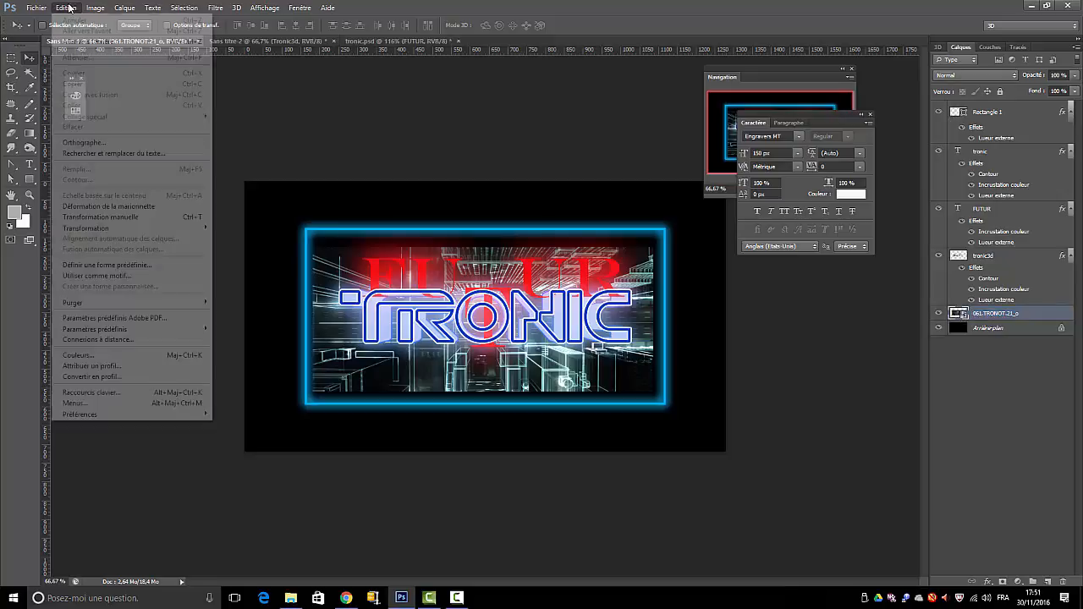
pyautogui.click(99, 208)
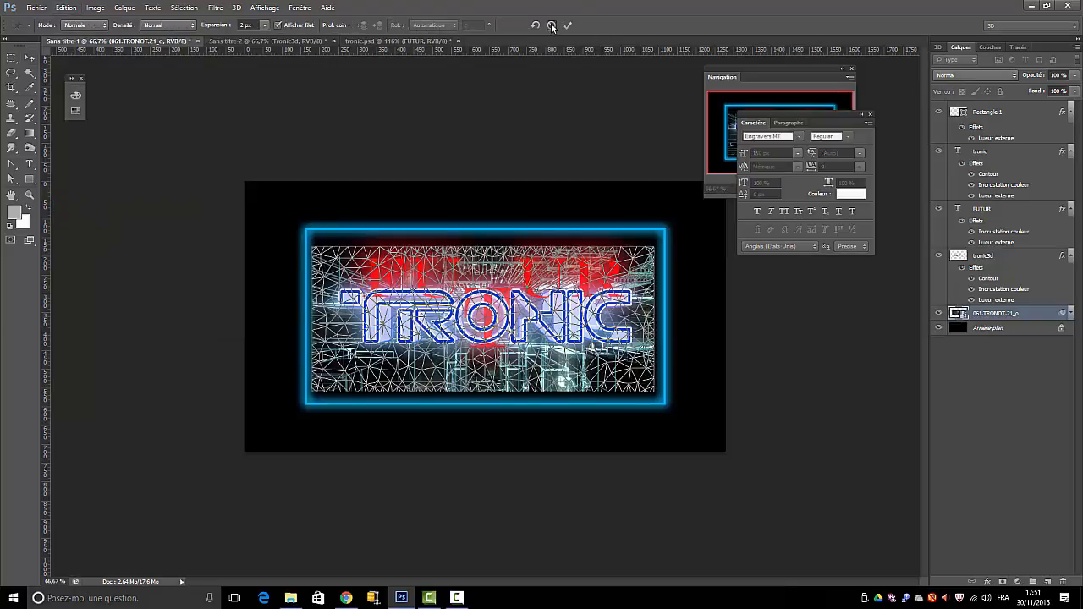
pyautogui.click(551, 25)
# Free-transform the city image, stretching its edges to fill the blue frame at about 119% height, and apply the transformation
pyautogui.click(66, 8)
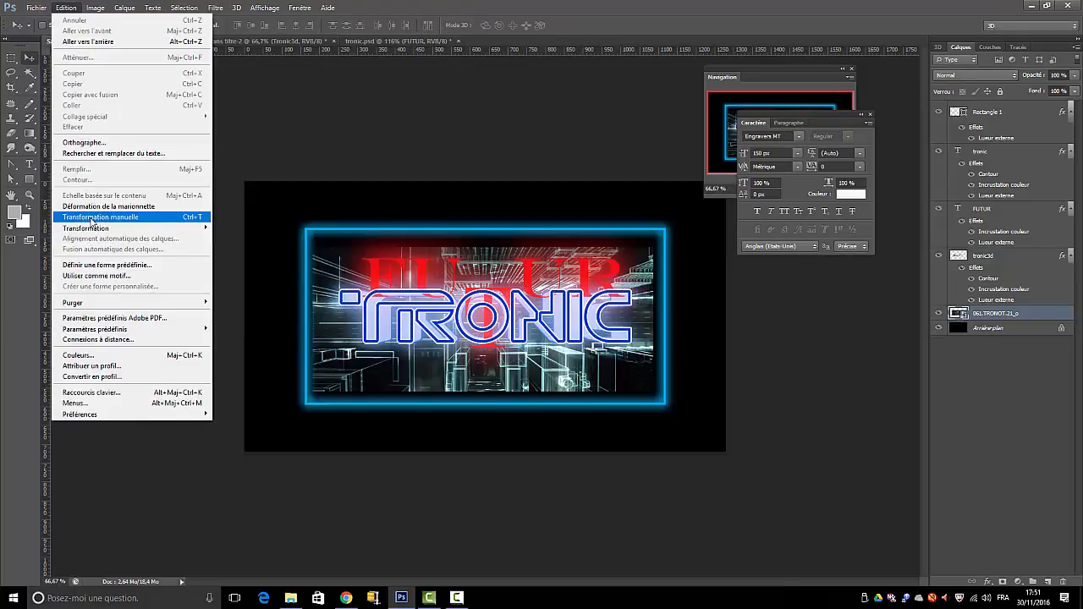
pyautogui.click(100, 216)
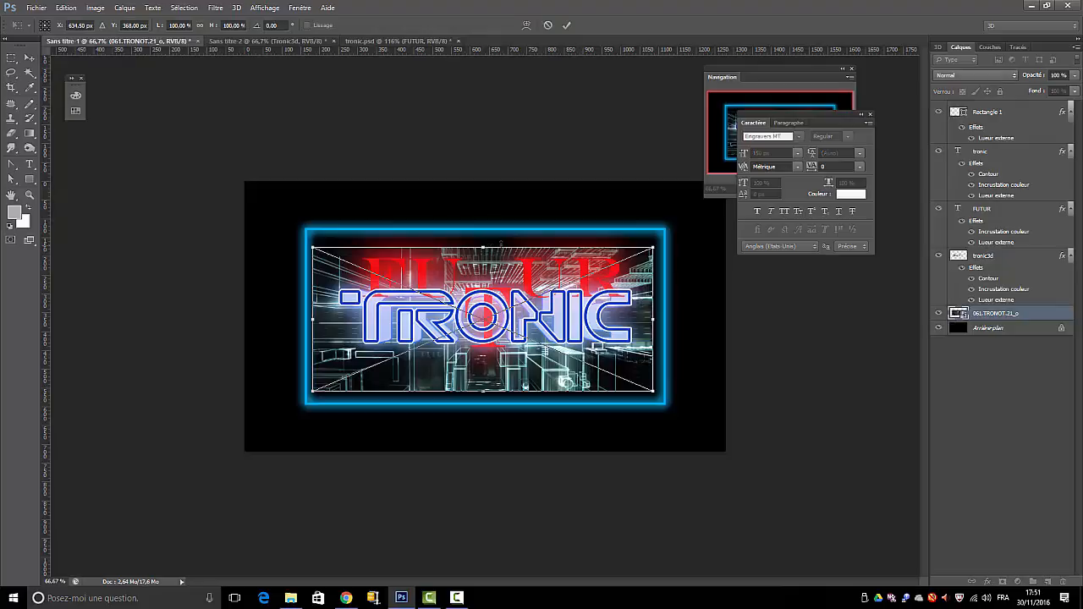
pyautogui.moveTo(655, 247); pyautogui.dragTo(662, 245)
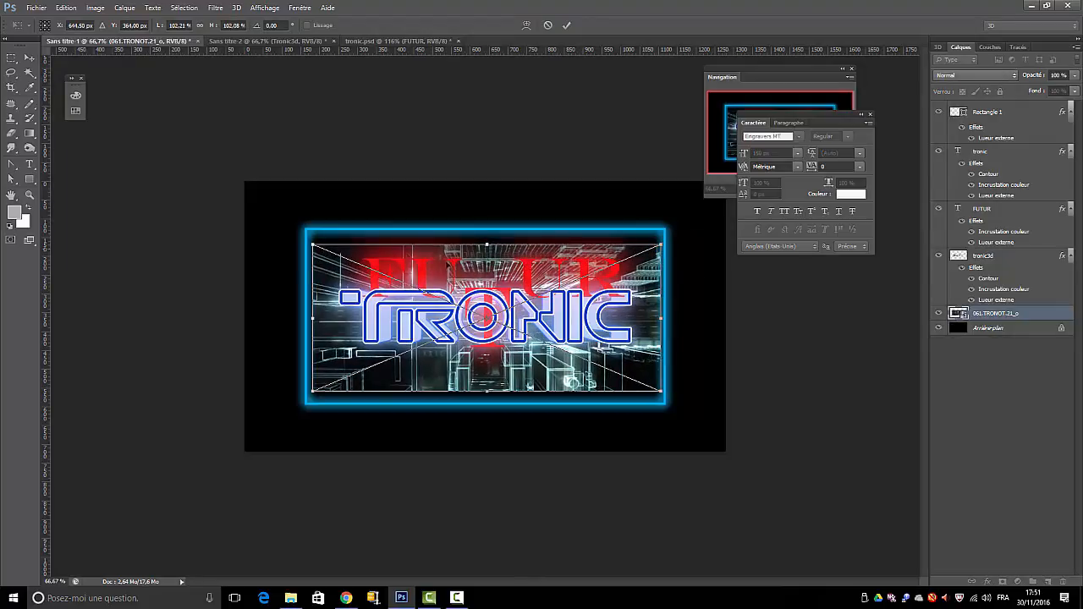
pyautogui.moveTo(312, 246); pyautogui.dragTo(314, 226)
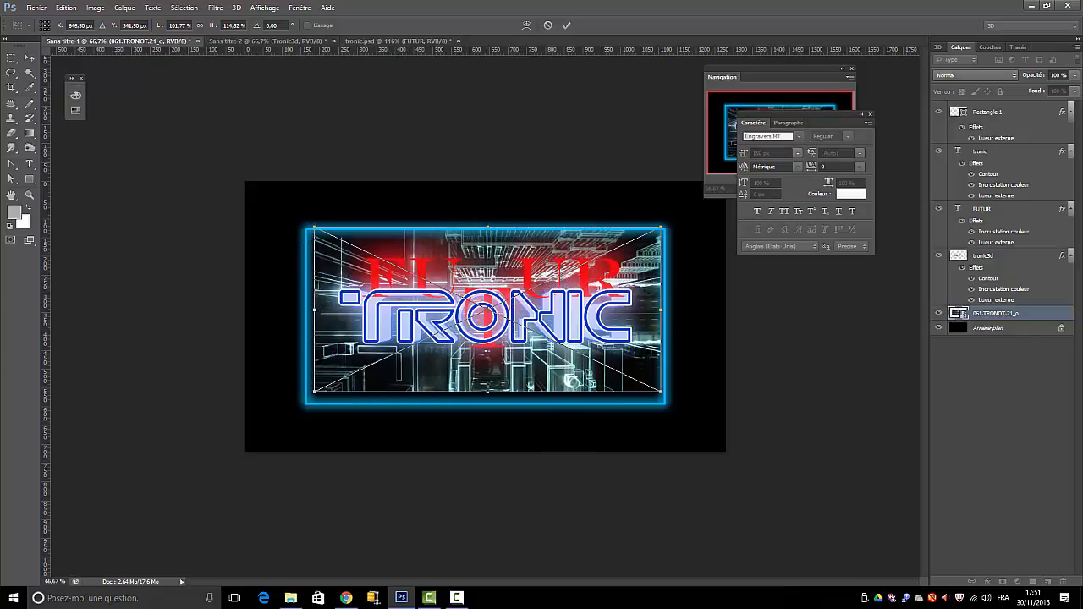
pyautogui.moveTo(487, 391); pyautogui.dragTo(488, 402)
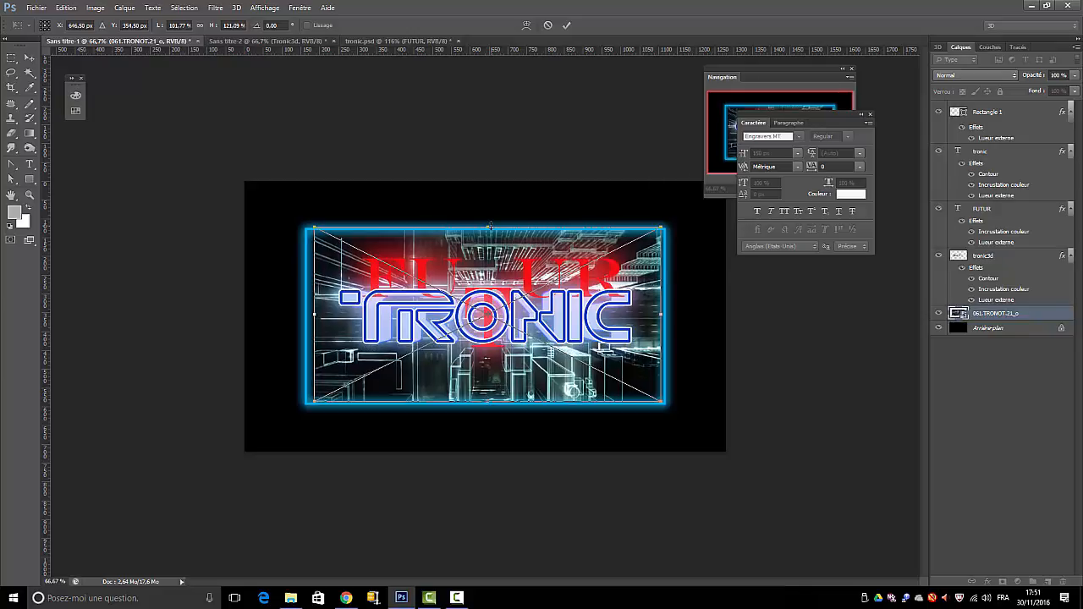
pyautogui.moveTo(490, 226); pyautogui.dragTo(490, 228)
pyautogui.moveTo(313, 315); pyautogui.dragTo(308, 316)
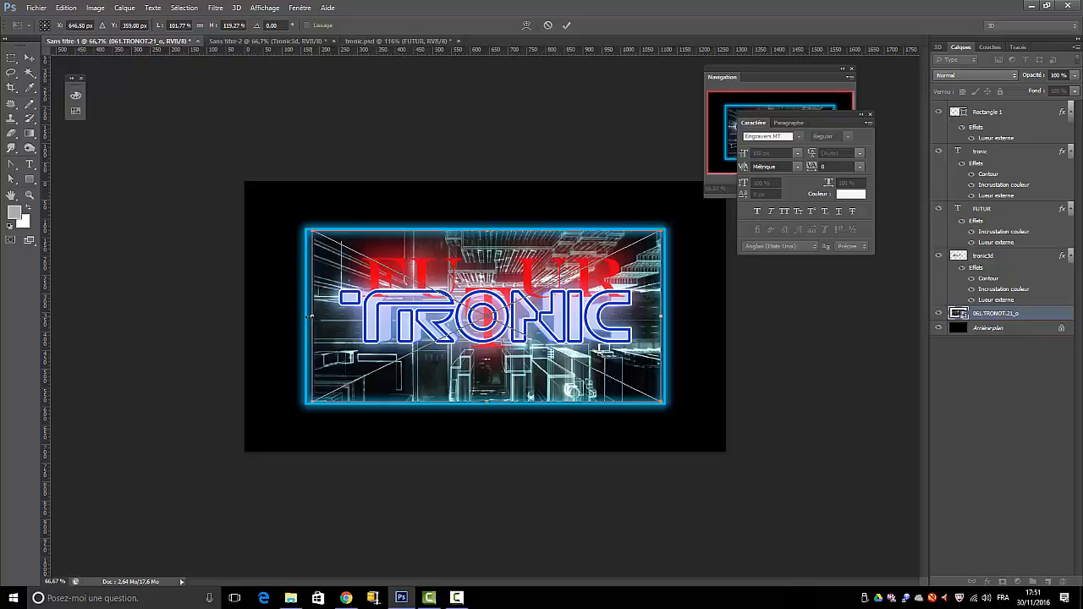
pyautogui.click(566, 25)
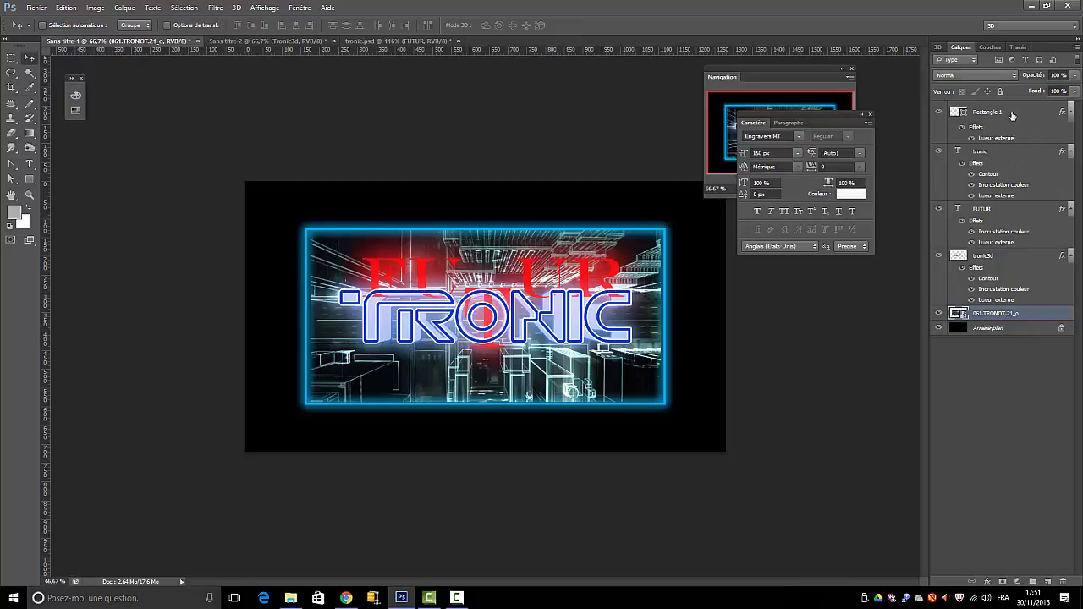
# Move the FUTUR text up and slightly left so its T runs down through the centre of the O in TRONIC
pyautogui.click(1006, 212)
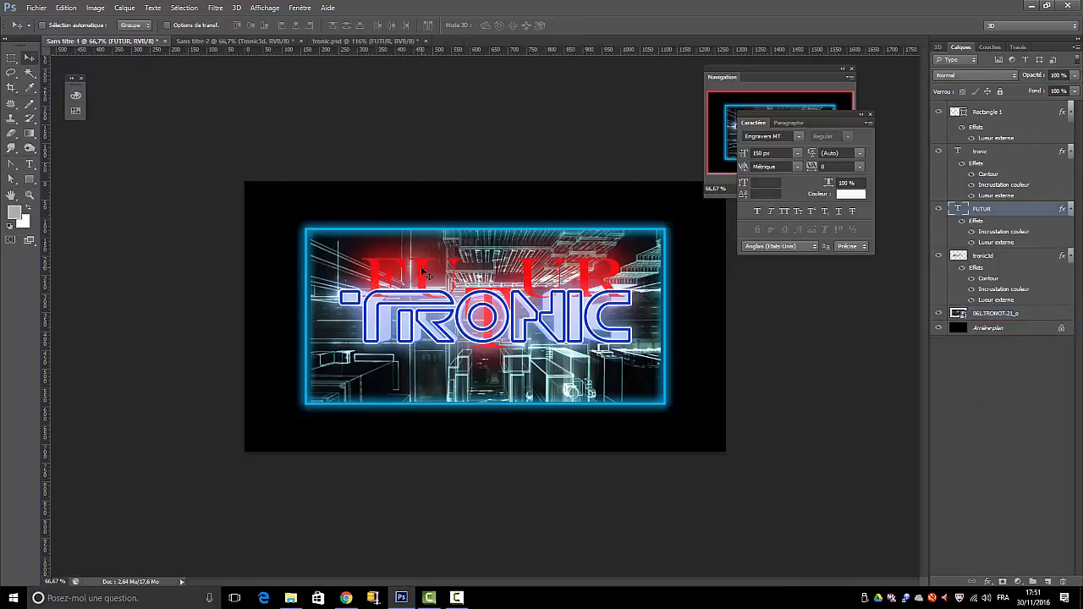
pyautogui.moveTo(421, 265)
pyautogui.mouseDown()
pyautogui.moveTo(425, 256)
pyautogui.moveTo(412, 252)
pyautogui.mouseUp()
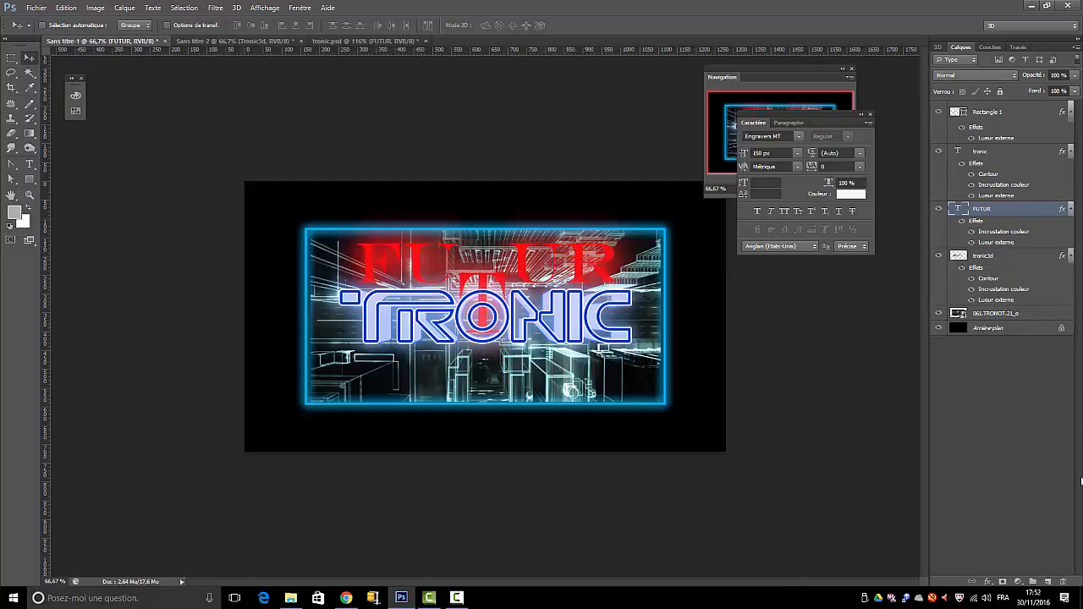